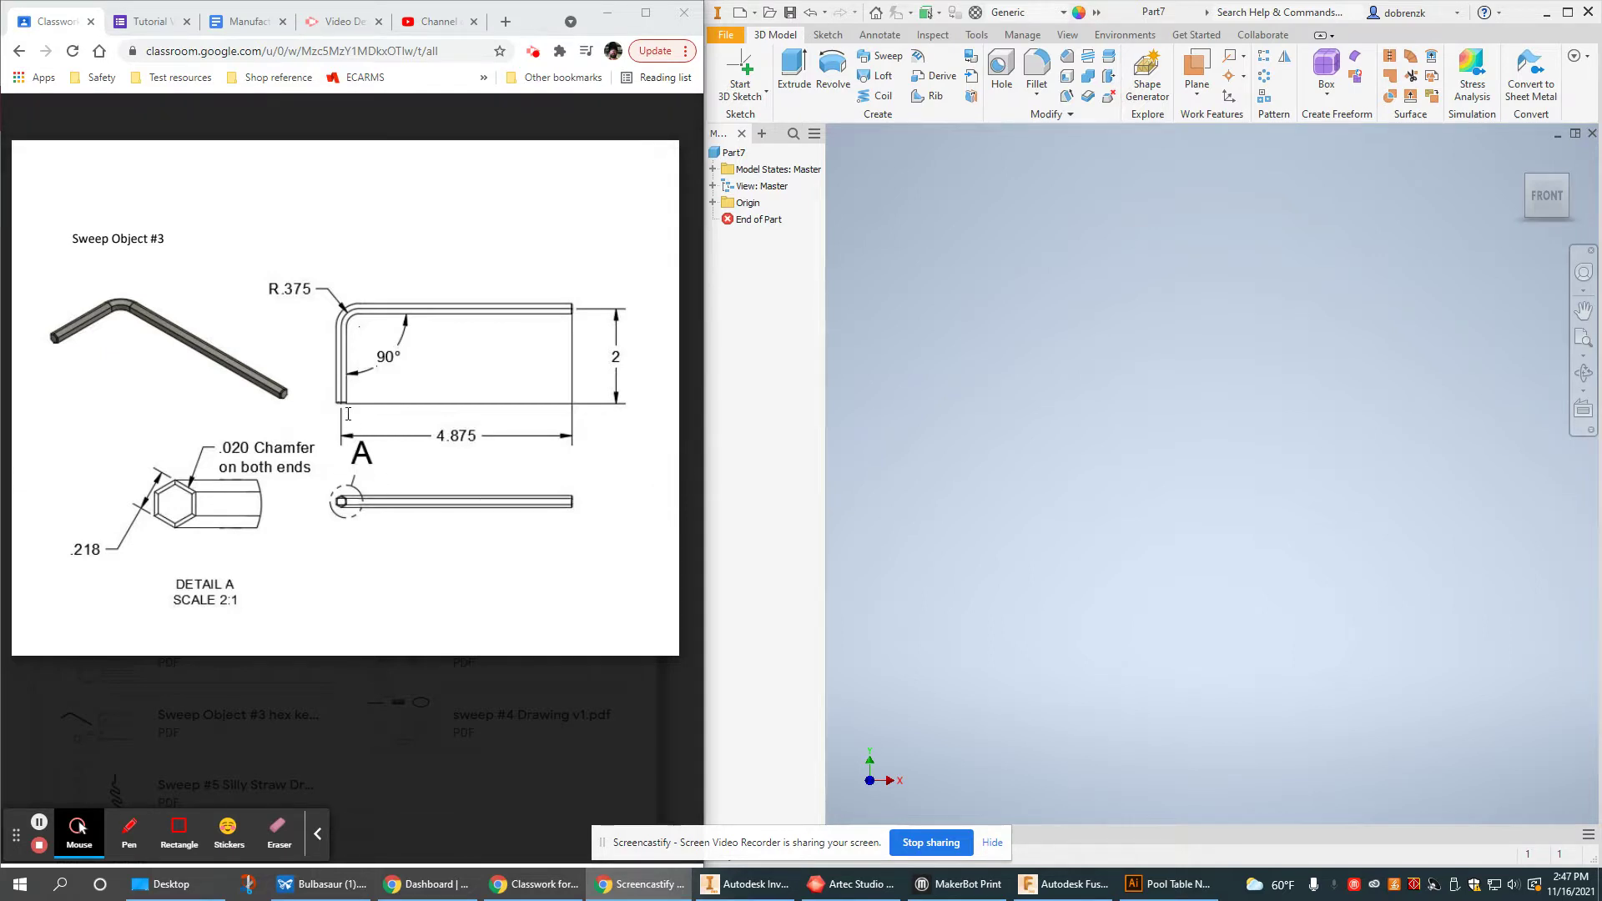
{"action": "mouse_move", "coordinate": [343, 408]}
{"action": "left_mouse_down"}
{"action": "mouse_move", "coordinate": [337, 311]}
{"action": "mouse_move", "coordinate": [577, 319]}
{"action": "left_mouse_up"}
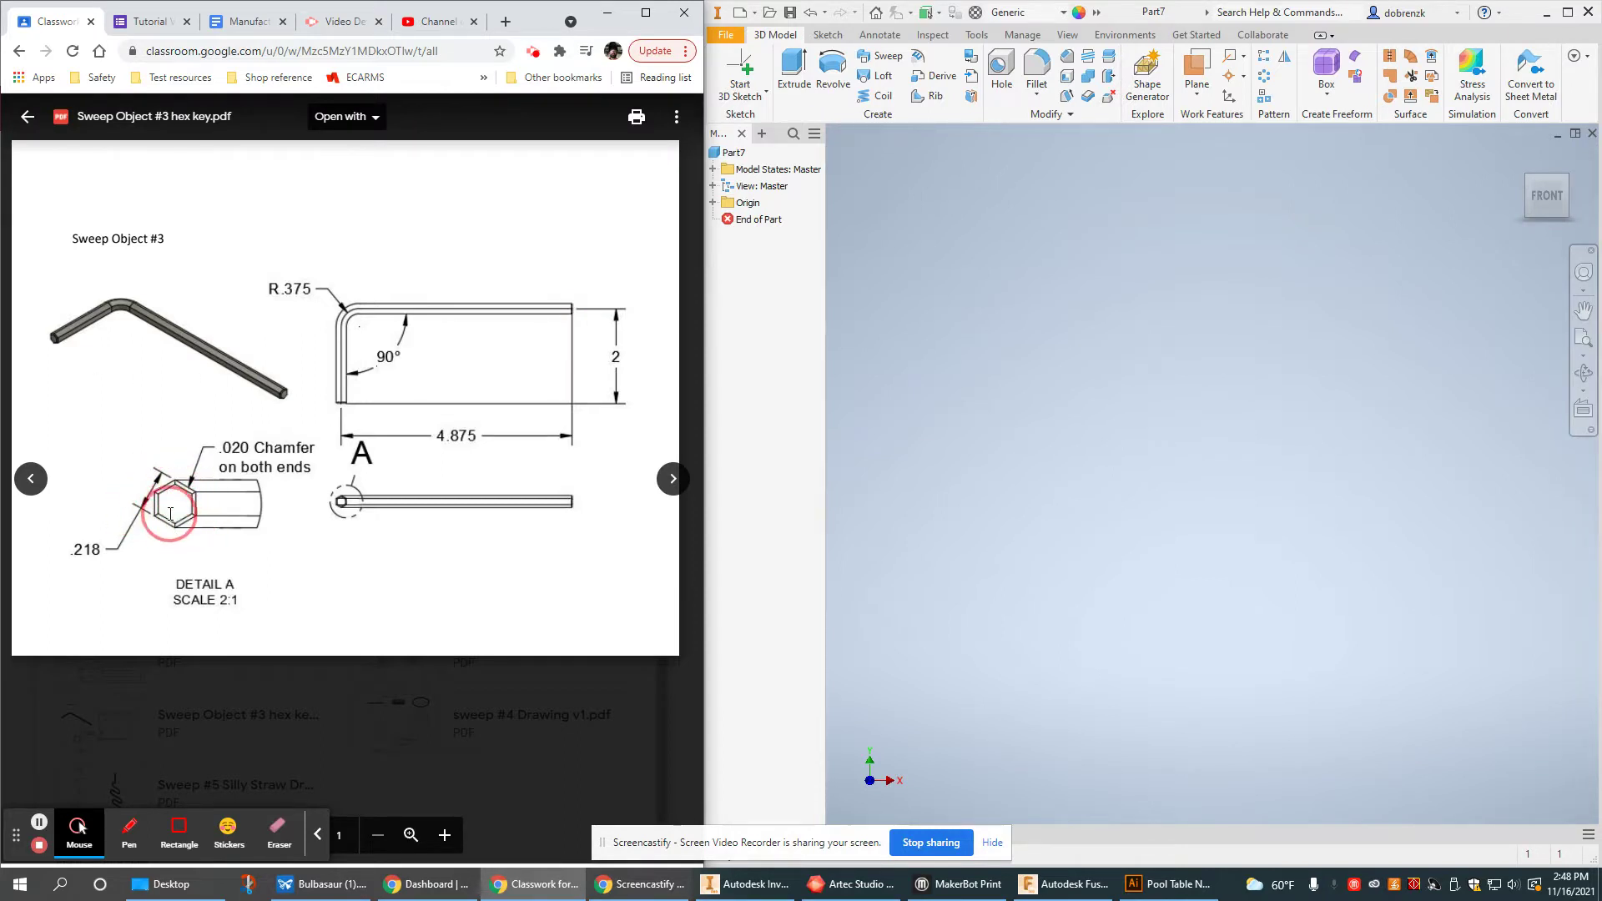
{"action": "mouse_move", "coordinate": [182, 516]}
{"action": "left_mouse_down"}
{"action": "mouse_move", "coordinate": [163, 501]}
{"action": "mouse_move", "coordinate": [205, 467]}
{"action": "mouse_move", "coordinate": [304, 458]}
{"action": "mouse_move", "coordinate": [219, 457]}
{"action": "mouse_move", "coordinate": [289, 452]}
{"action": "mouse_move", "coordinate": [167, 498]}
{"action": "mouse_move", "coordinate": [179, 507]}
{"action": "mouse_move", "coordinate": [161, 494]}
{"action": "mouse_move", "coordinate": [184, 484]}
{"action": "mouse_move", "coordinate": [163, 521]}
{"action": "mouse_move", "coordinate": [159, 499]}
{"action": "mouse_move", "coordinate": [177, 502]}
{"action": "mouse_move", "coordinate": [158, 478]}
{"action": "mouse_move", "coordinate": [190, 491]}
{"action": "mouse_move", "coordinate": [86, 551]}
{"action": "mouse_move", "coordinate": [151, 554]}
{"action": "mouse_move", "coordinate": [171, 488]}
{"action": "mouse_move", "coordinate": [181, 500]}
{"action": "mouse_move", "coordinate": [148, 498]}
{"action": "mouse_move", "coordinate": [347, 403]}
{"action": "mouse_move", "coordinate": [343, 323]}
{"action": "mouse_move", "coordinate": [403, 309]}
{"action": "mouse_move", "coordinate": [583, 331]}
{"action": "left_mouse_up"}
{"action": "mouse_move", "coordinate": [570, 441]}
{"action": "left_mouse_down"}
{"action": "mouse_move", "coordinate": [358, 436]}
{"action": "mouse_move", "coordinate": [543, 439]}
{"action": "left_mouse_up"}
Step: Start a 2D sketch on the horizontal XZ origin plane
{"action": "left_click", "coordinate": [765, 92]}
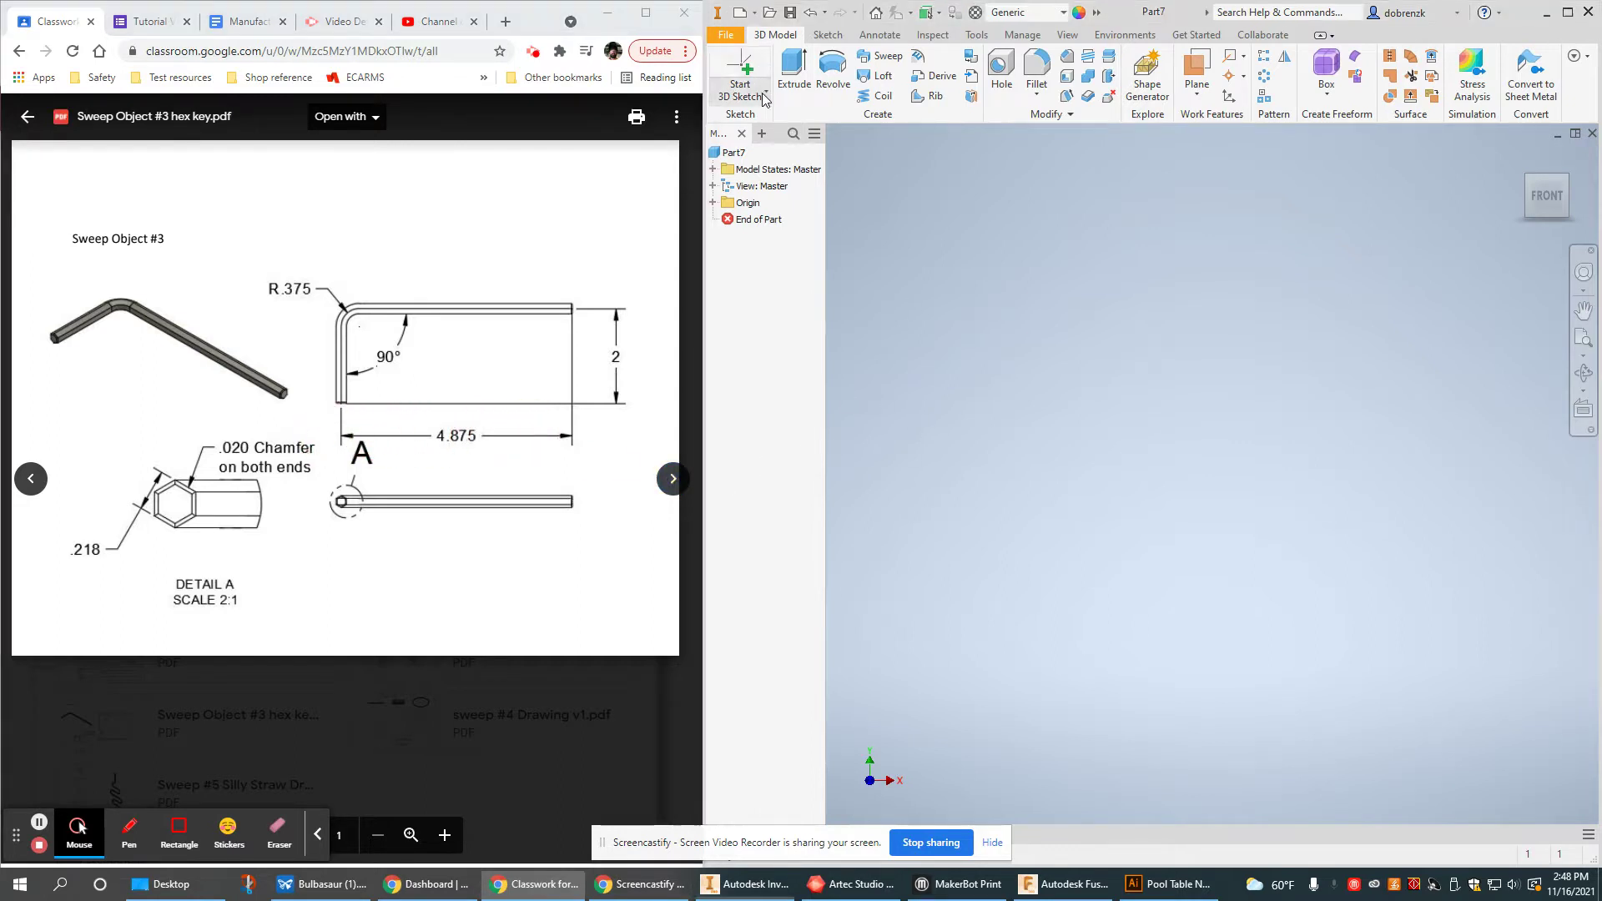
{"action": "left_click", "coordinate": [791, 134]}
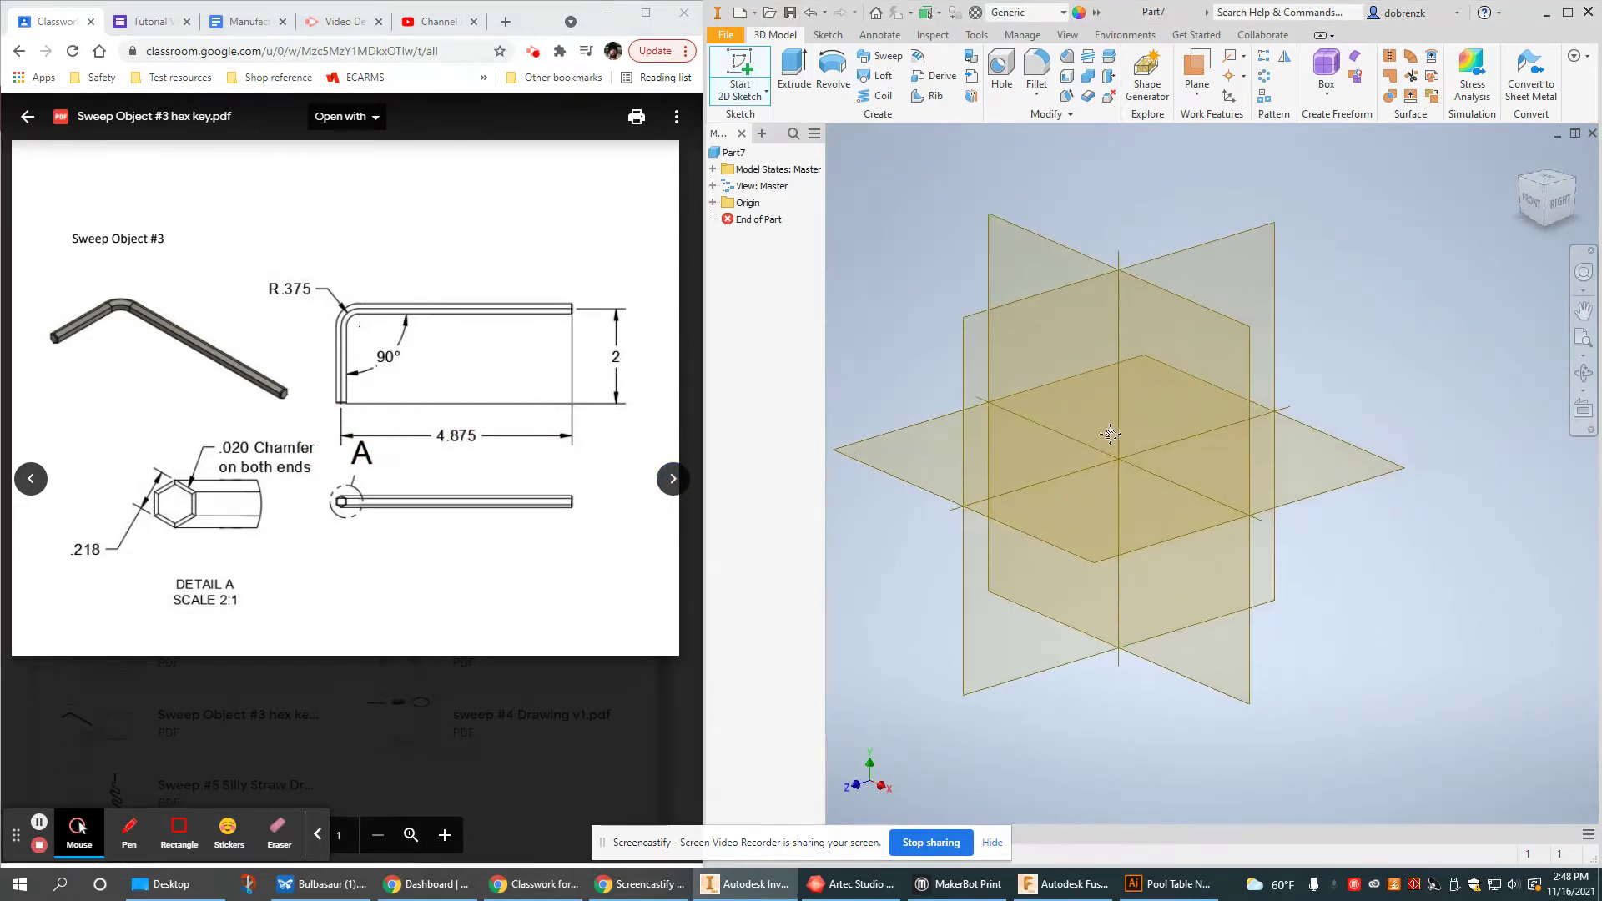
{"action": "left_click", "coordinate": [1180, 495]}
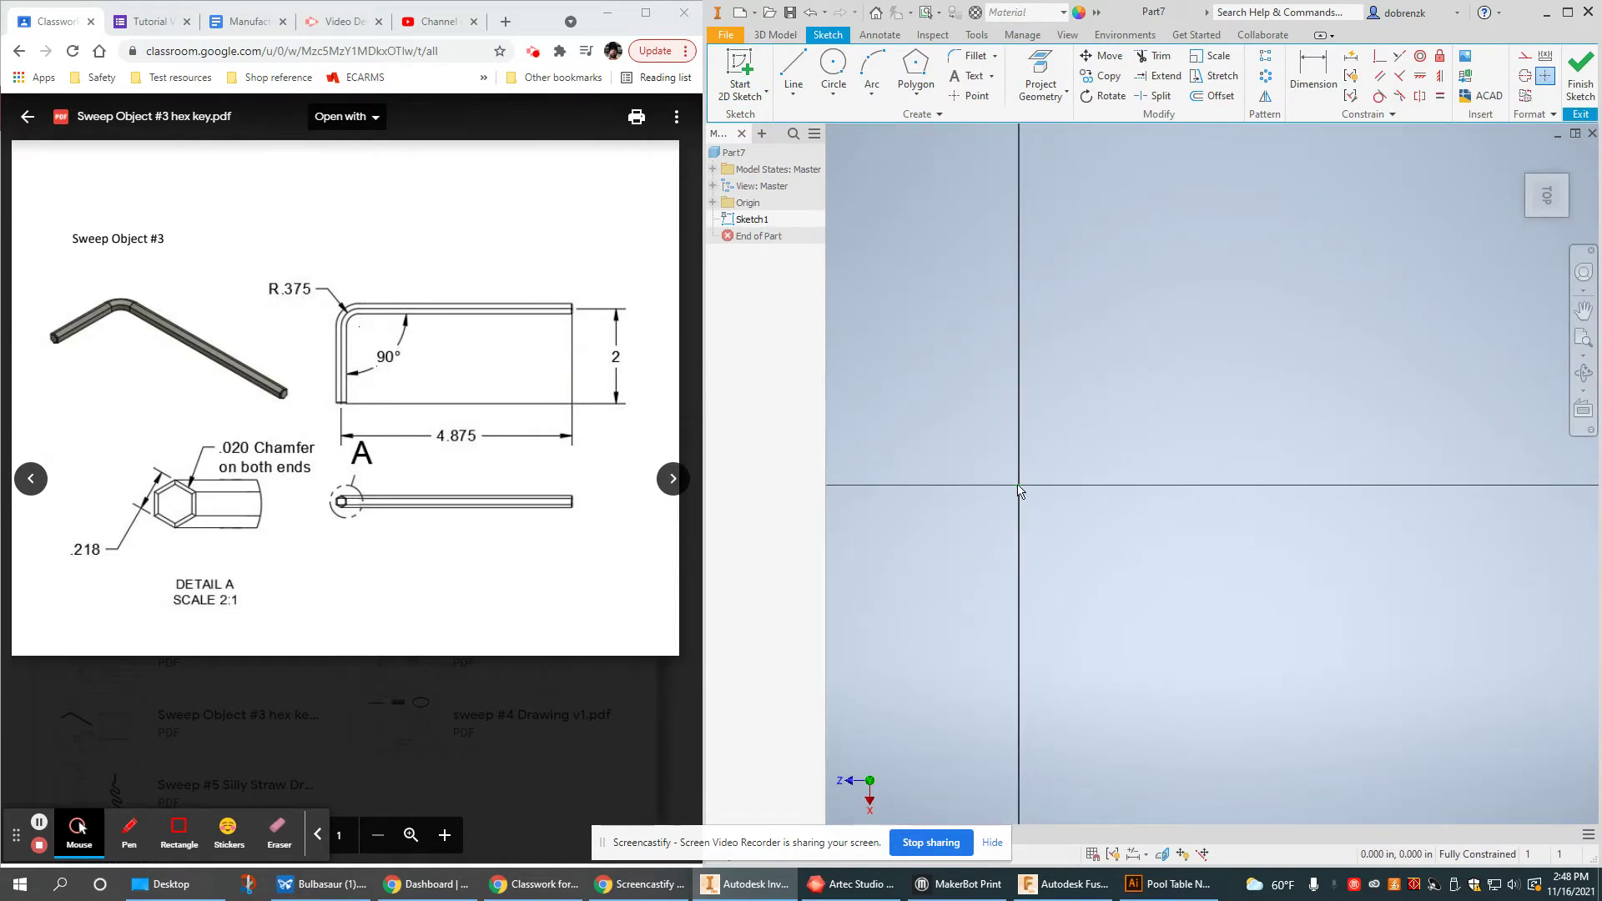
Step: Sketch a vertical line about 0.45 in long up from the origin and a corner arc curving right from its upper end
{"action": "left_click", "coordinate": [793, 71]}
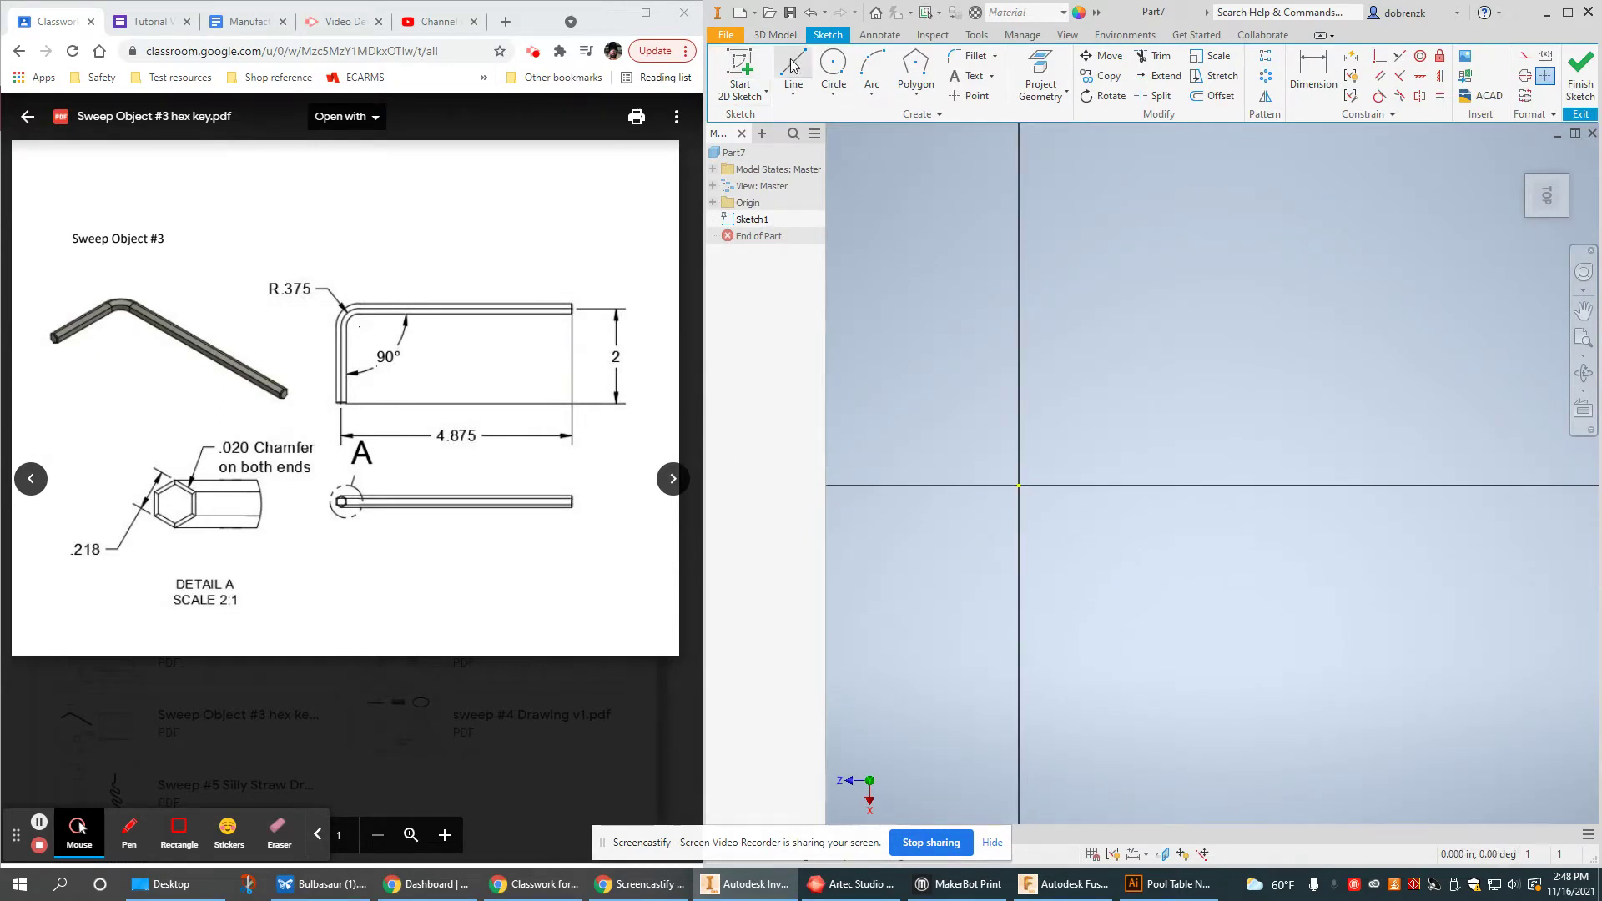
{"action": "left_click", "coordinate": [1019, 484]}
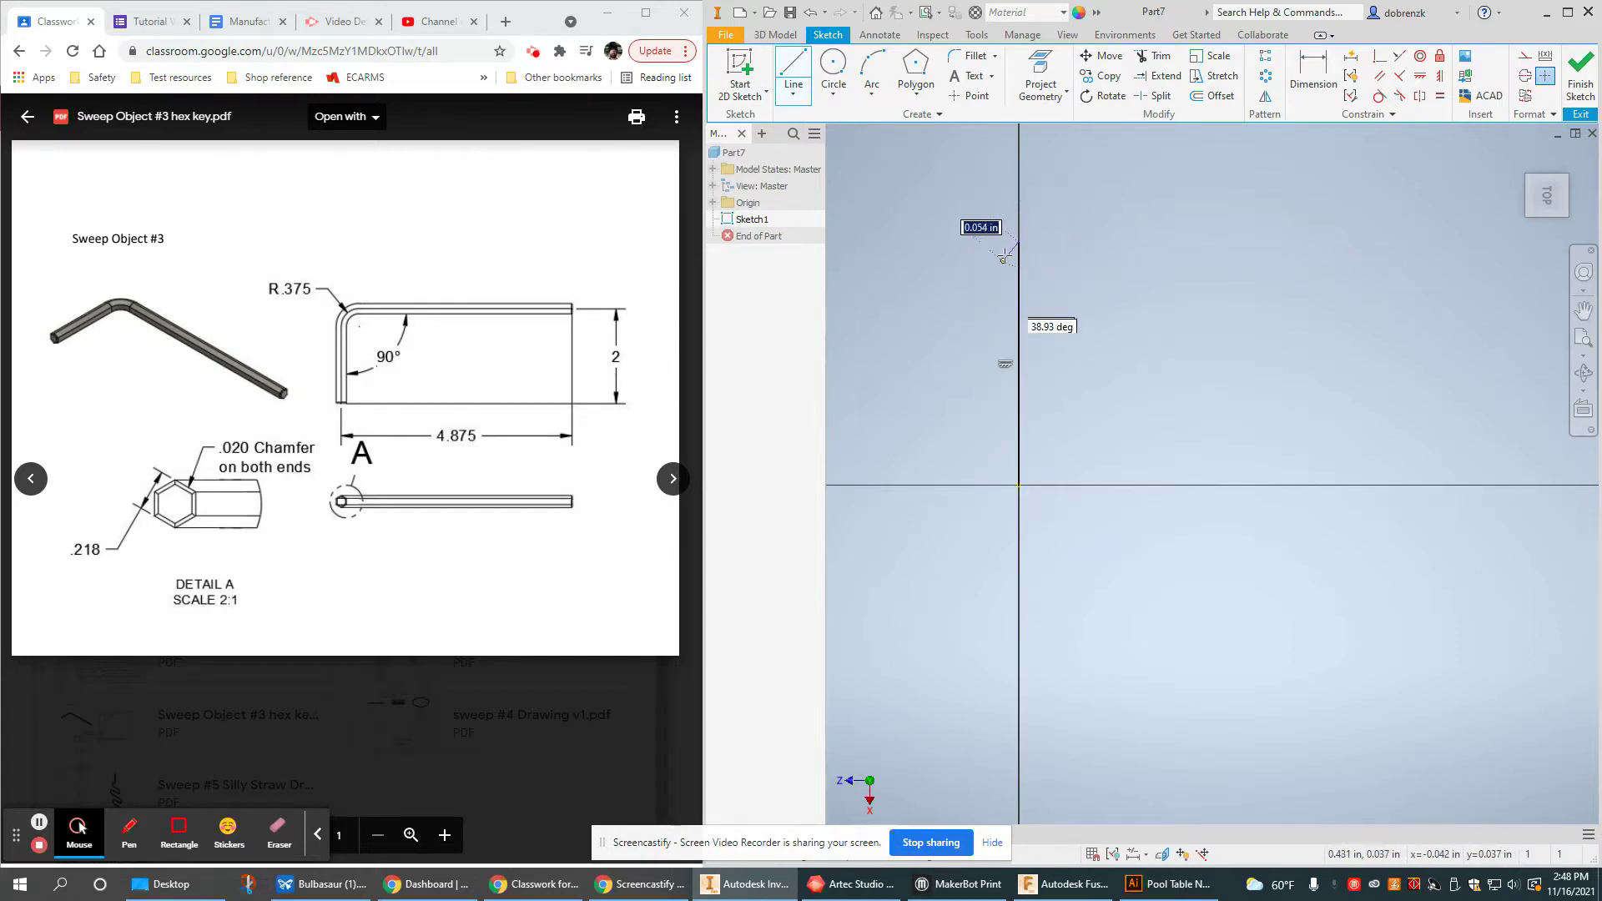
{"action": "left_click", "coordinate": [868, 70]}
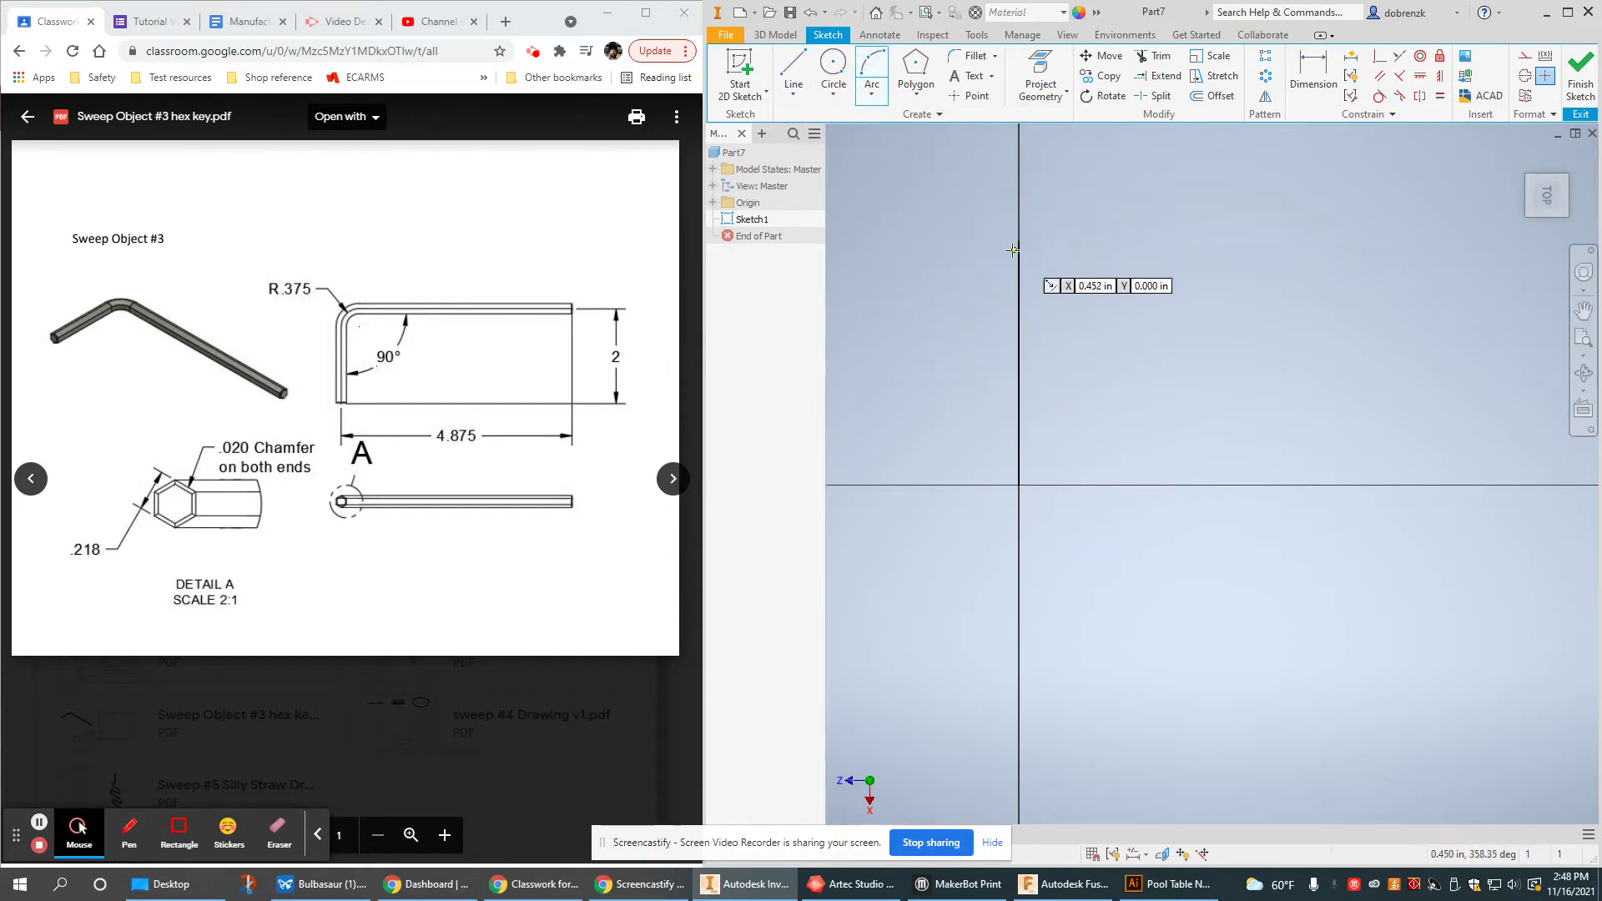
{"action": "left_click", "coordinate": [1019, 242]}
{"action": "left_click", "coordinate": [1019, 176]}
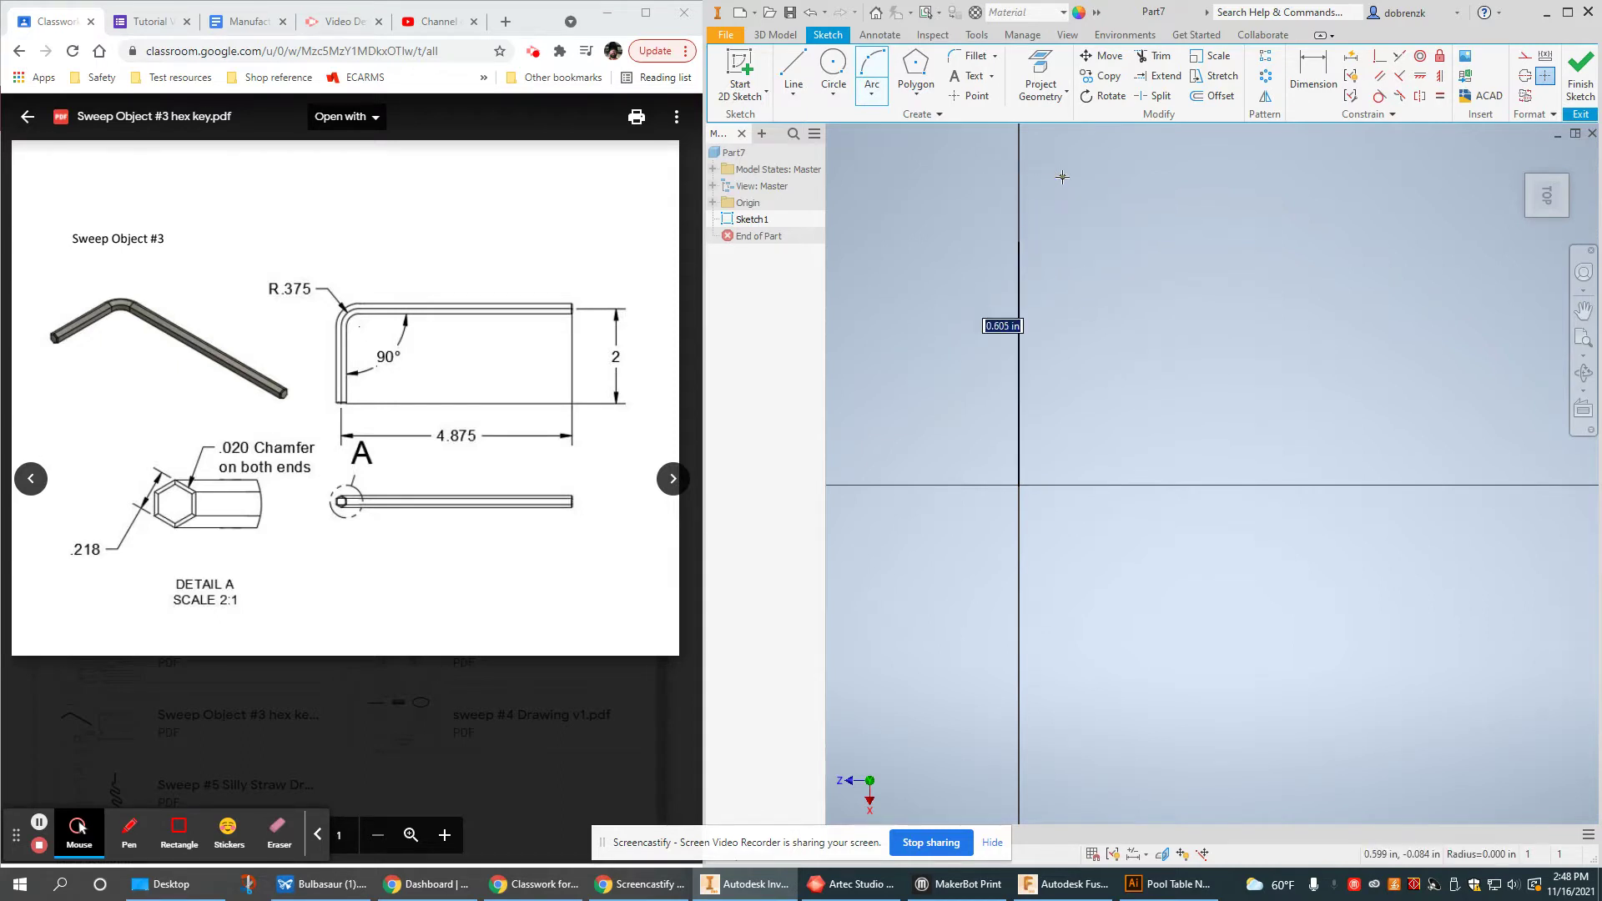
{"action": "left_click", "coordinate": [1045, 181]}
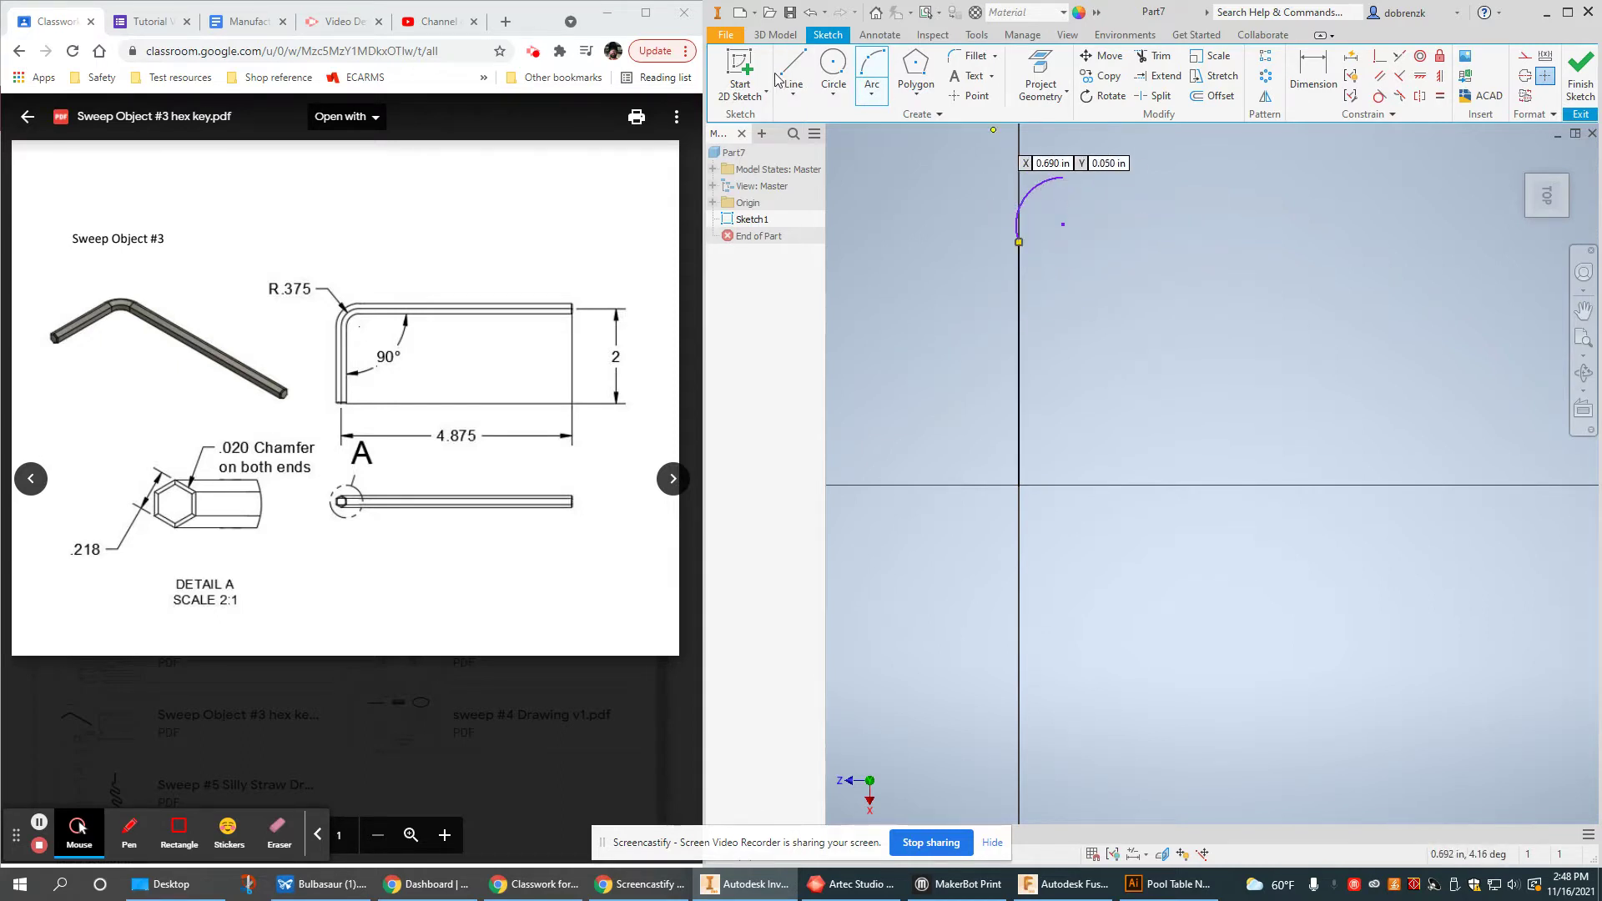
Step: Draw a horizontal line from the arc's free end, ending about 0.89 in from the vertical line
{"action": "key", "text": "l"}
{"action": "left_click", "coordinate": [1060, 176]}
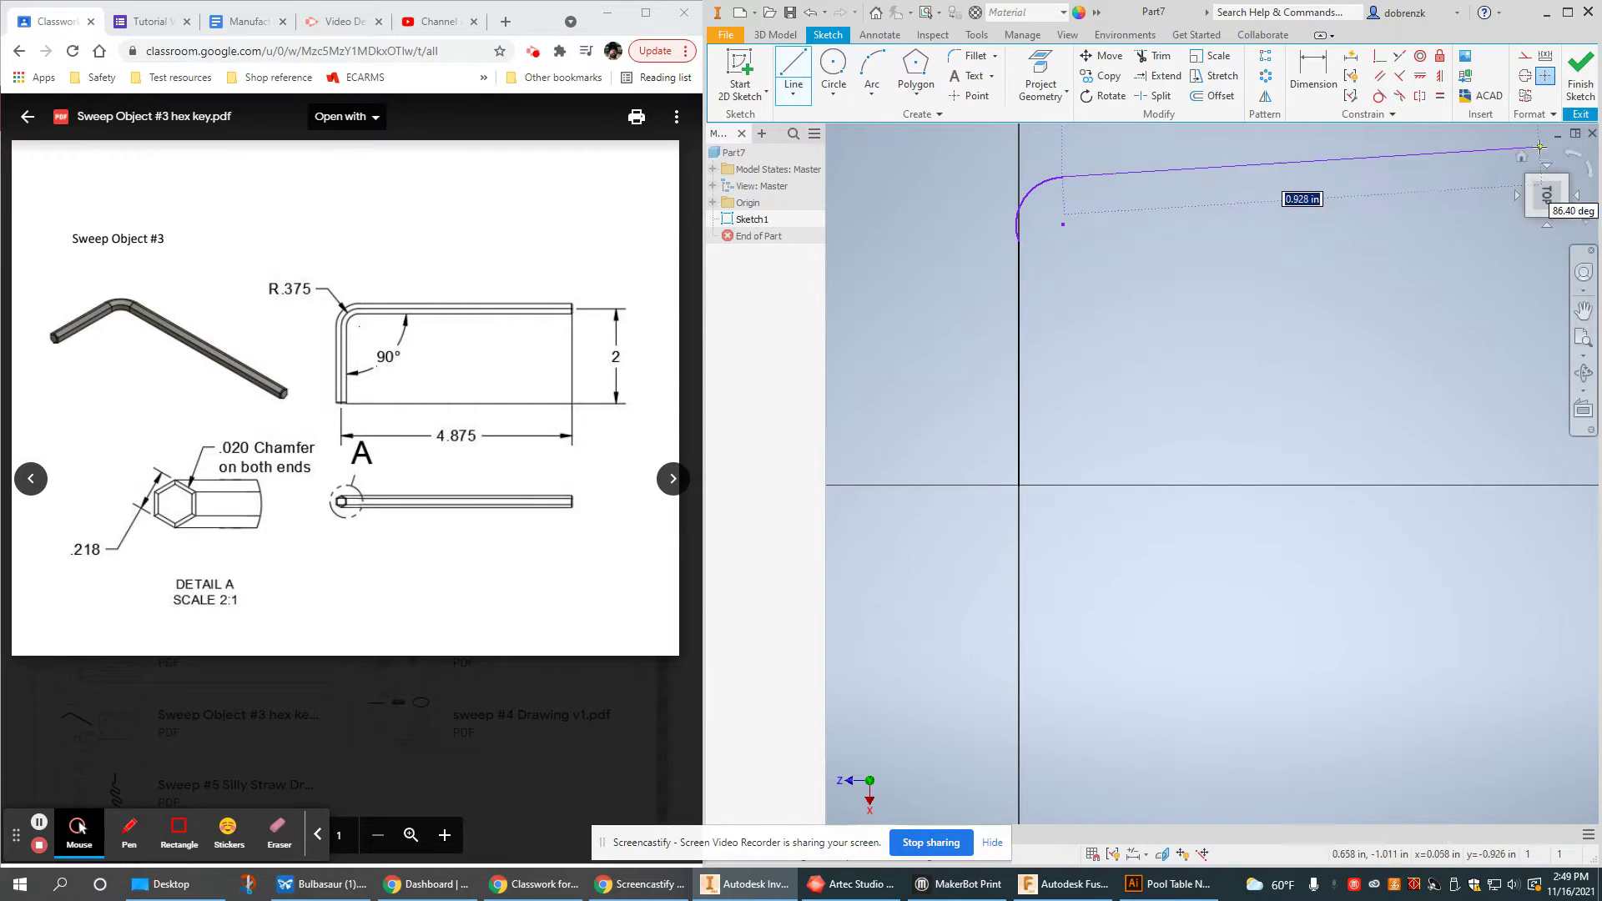
{"action": "left_click", "coordinate": [1475, 176]}
{"action": "middle_click_drag", "start_coordinate": [1460, 214], "coordinate": [1355, 288]}
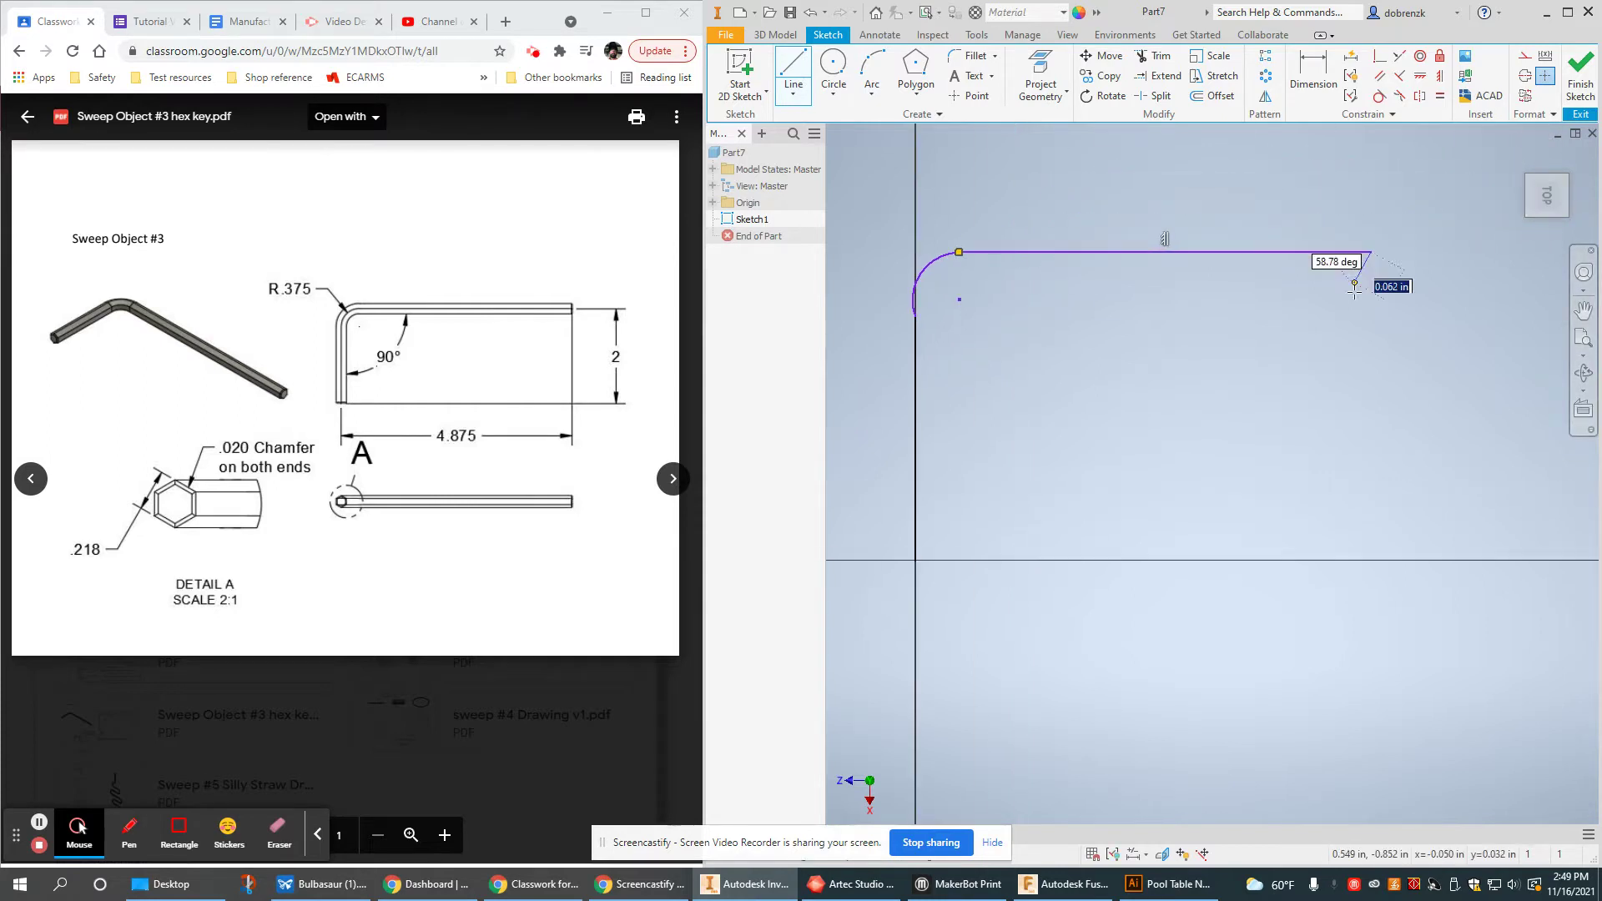
{"action": "scroll", "coordinate": [1354, 320], "scroll_direction": "up", "scroll_amount": 3}
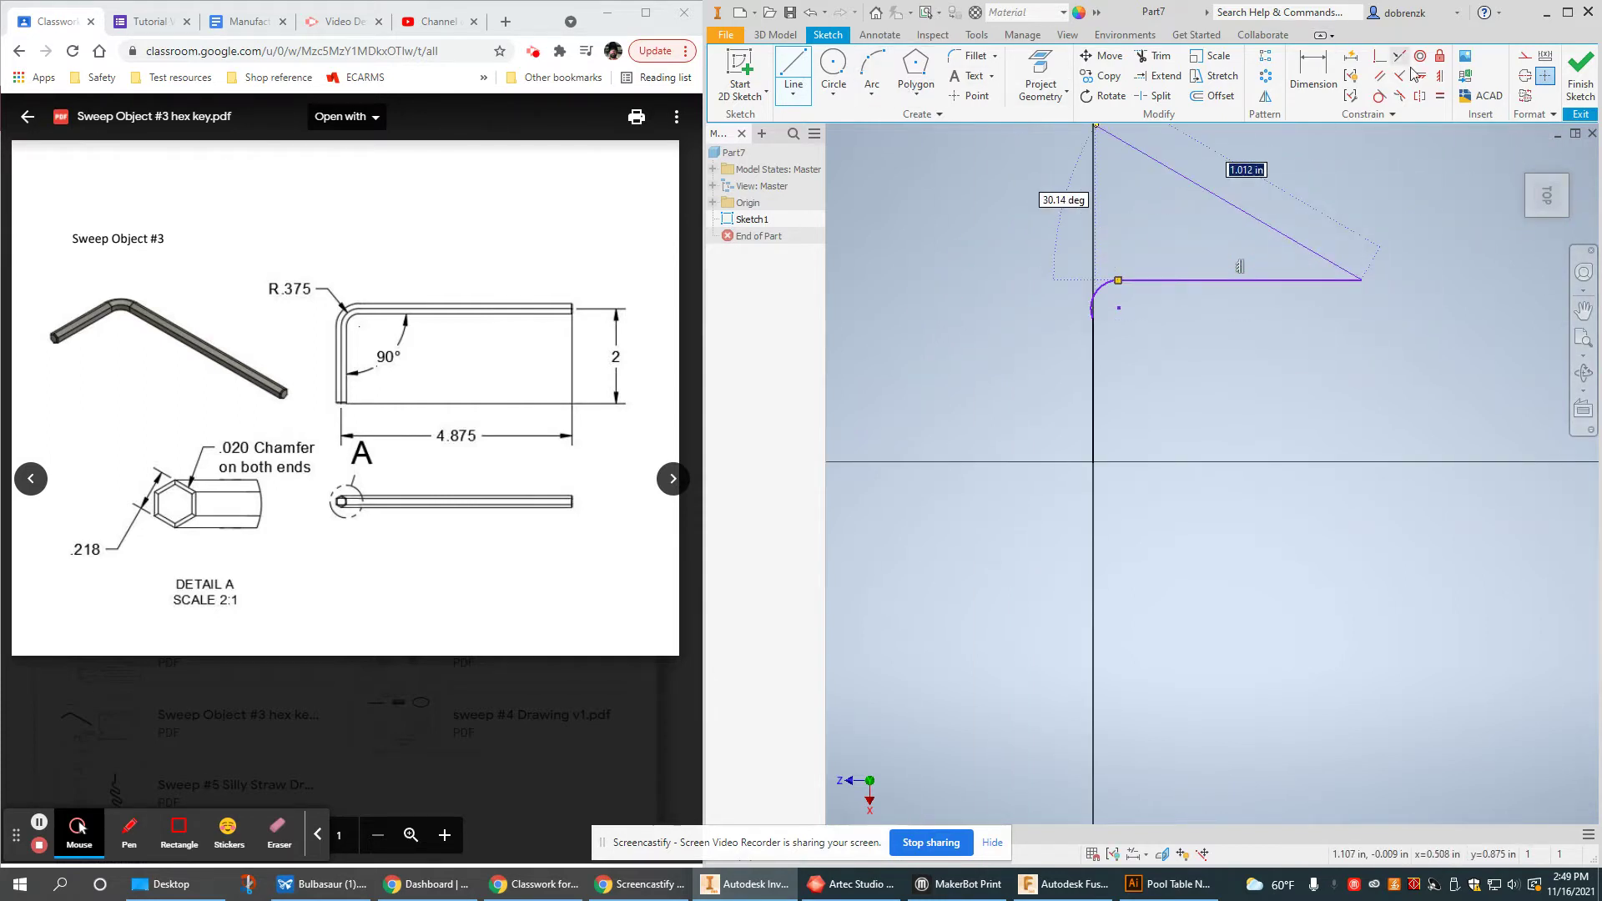
Step: Make the corner arc tangent to both the vertical line and the horizontal line
{"action": "left_click", "coordinate": [1379, 95]}
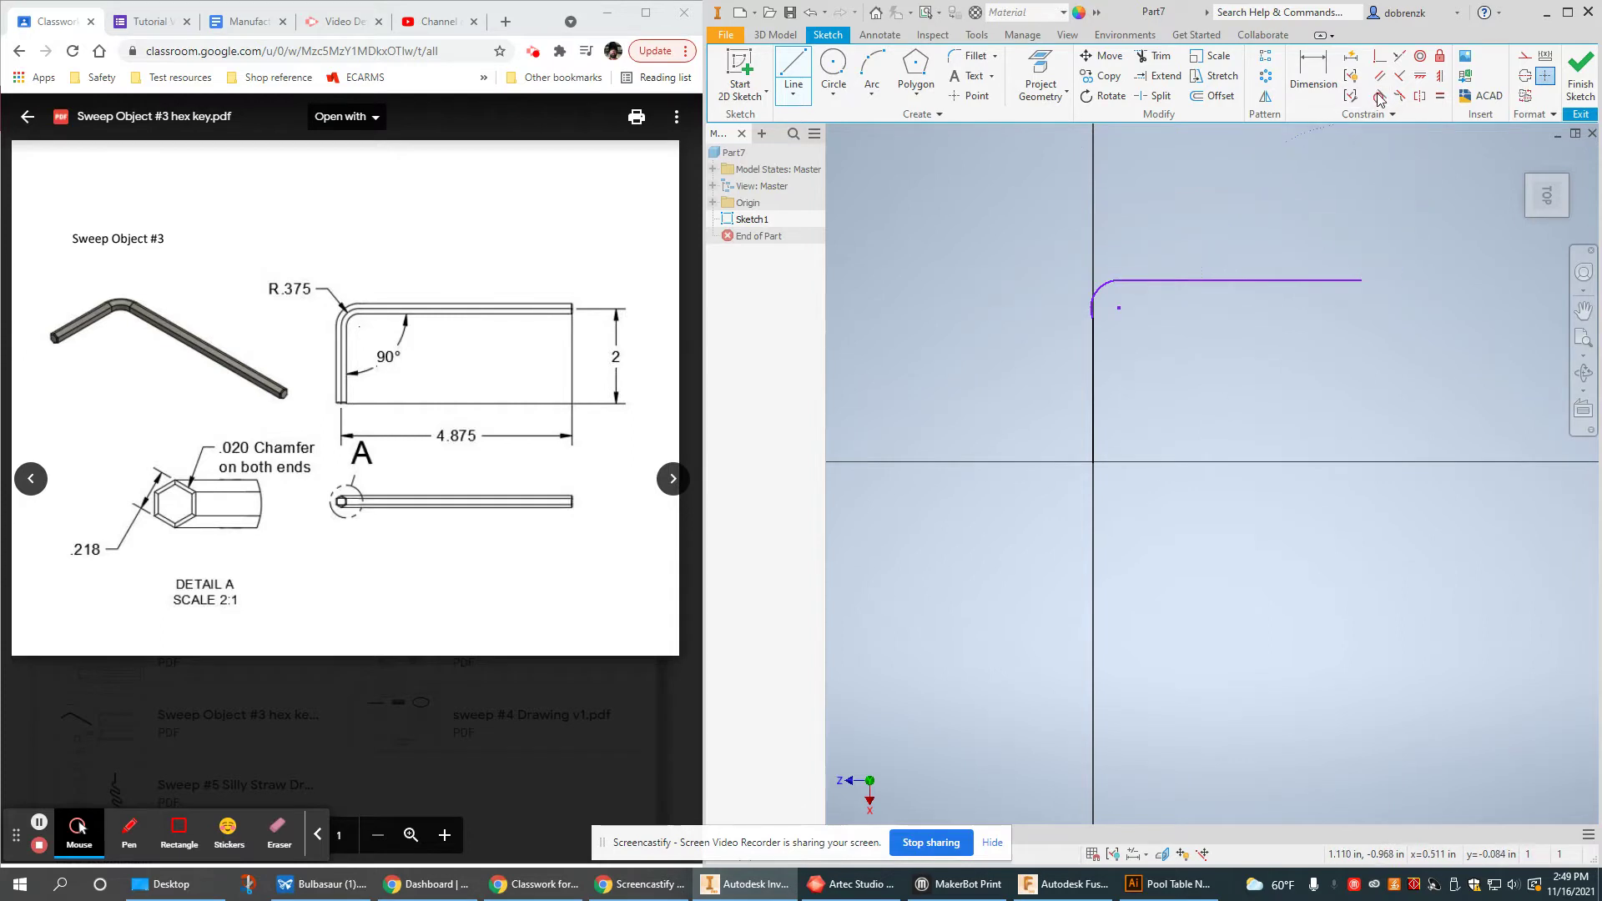
{"action": "scroll", "coordinate": [1082, 327], "scroll_direction": "down", "scroll_amount": 3}
{"action": "left_click", "coordinate": [1100, 338]}
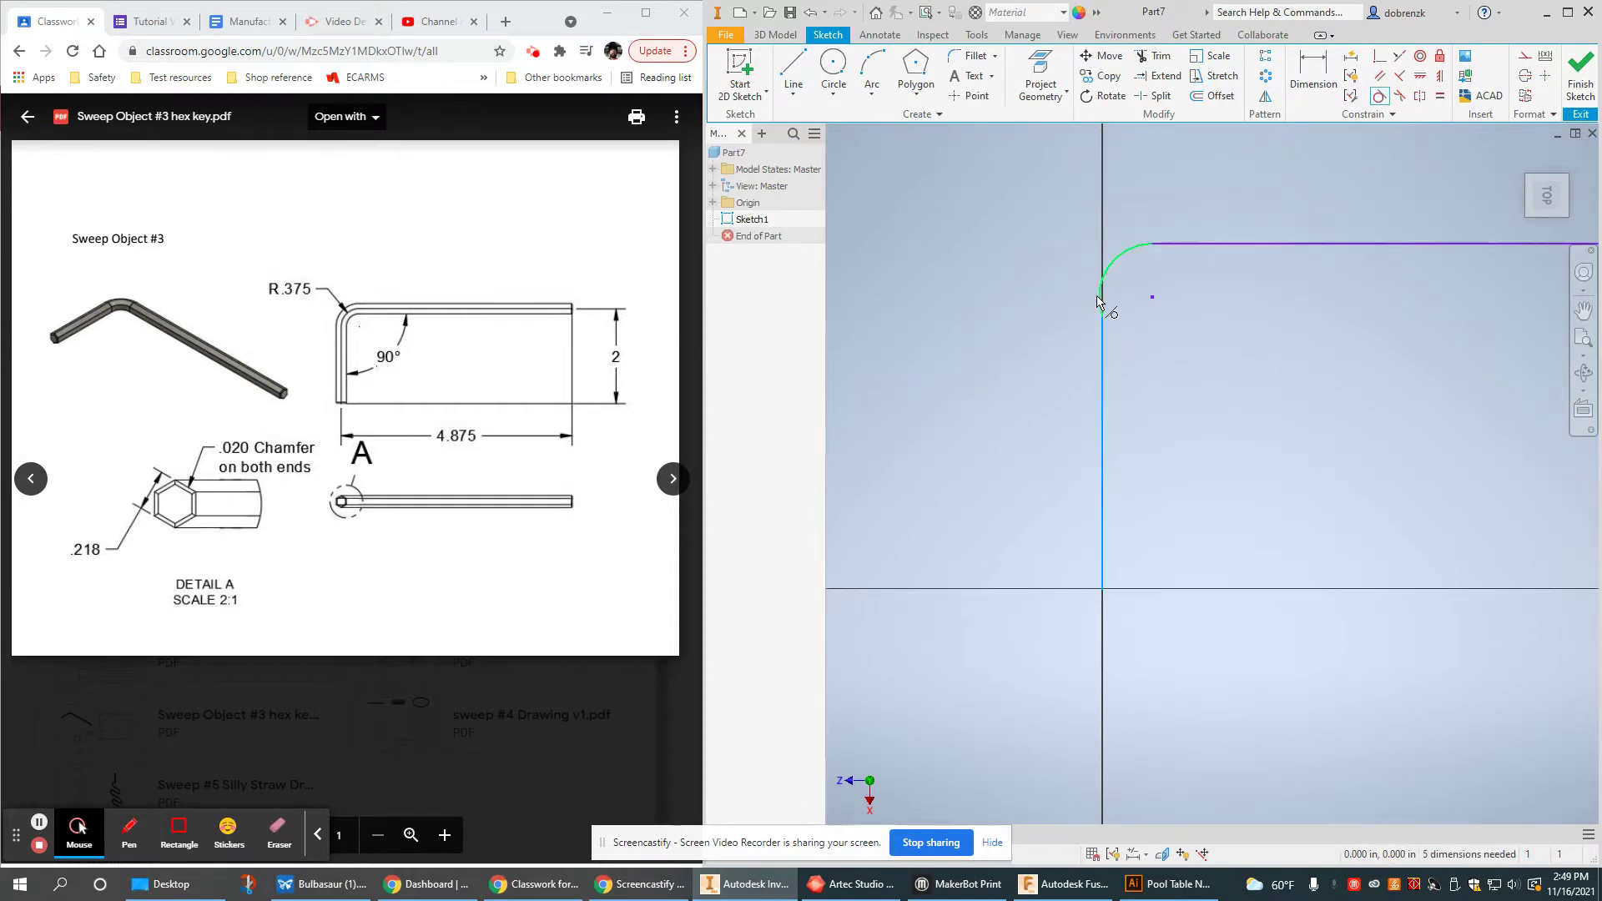
{"action": "left_click", "coordinate": [1112, 271]}
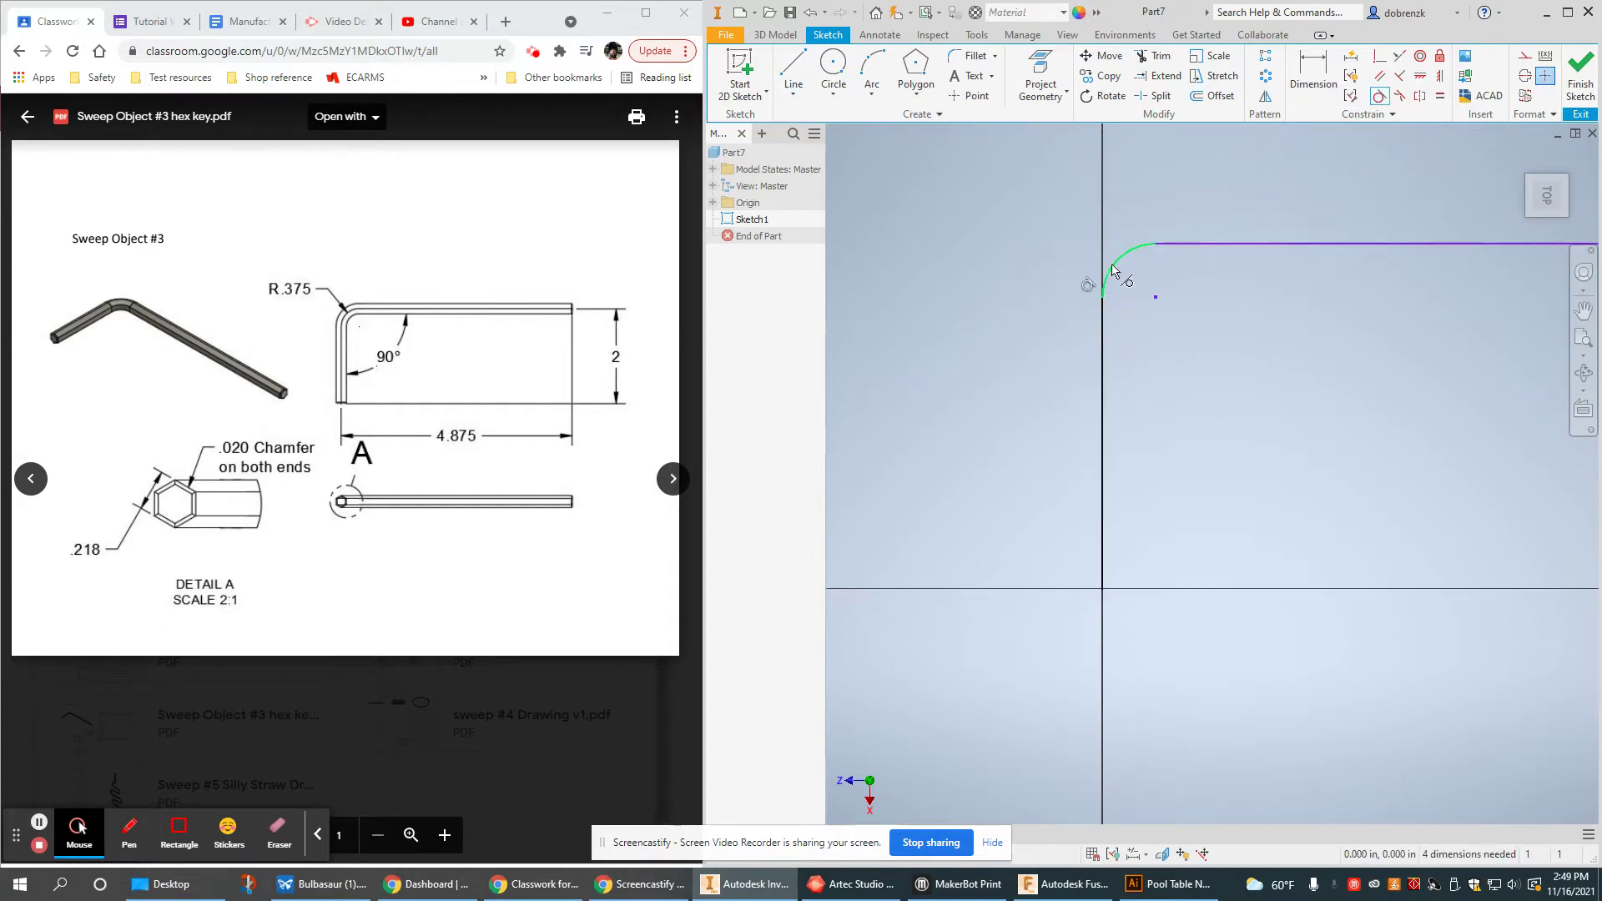
{"action": "left_click", "coordinate": [1221, 243]}
{"action": "right_click", "coordinate": [1318, 407]}
{"action": "left_click", "coordinate": [1349, 404]}
Step: Dimension the path's overall width from the vertical line to the horizontal line's free end as 4.875 in
{"action": "scroll", "coordinate": [1336, 474], "scroll_direction": "up", "scroll_amount": 3}
{"action": "middle_click_drag", "start_coordinate": [1323, 492], "coordinate": [1214, 457]}
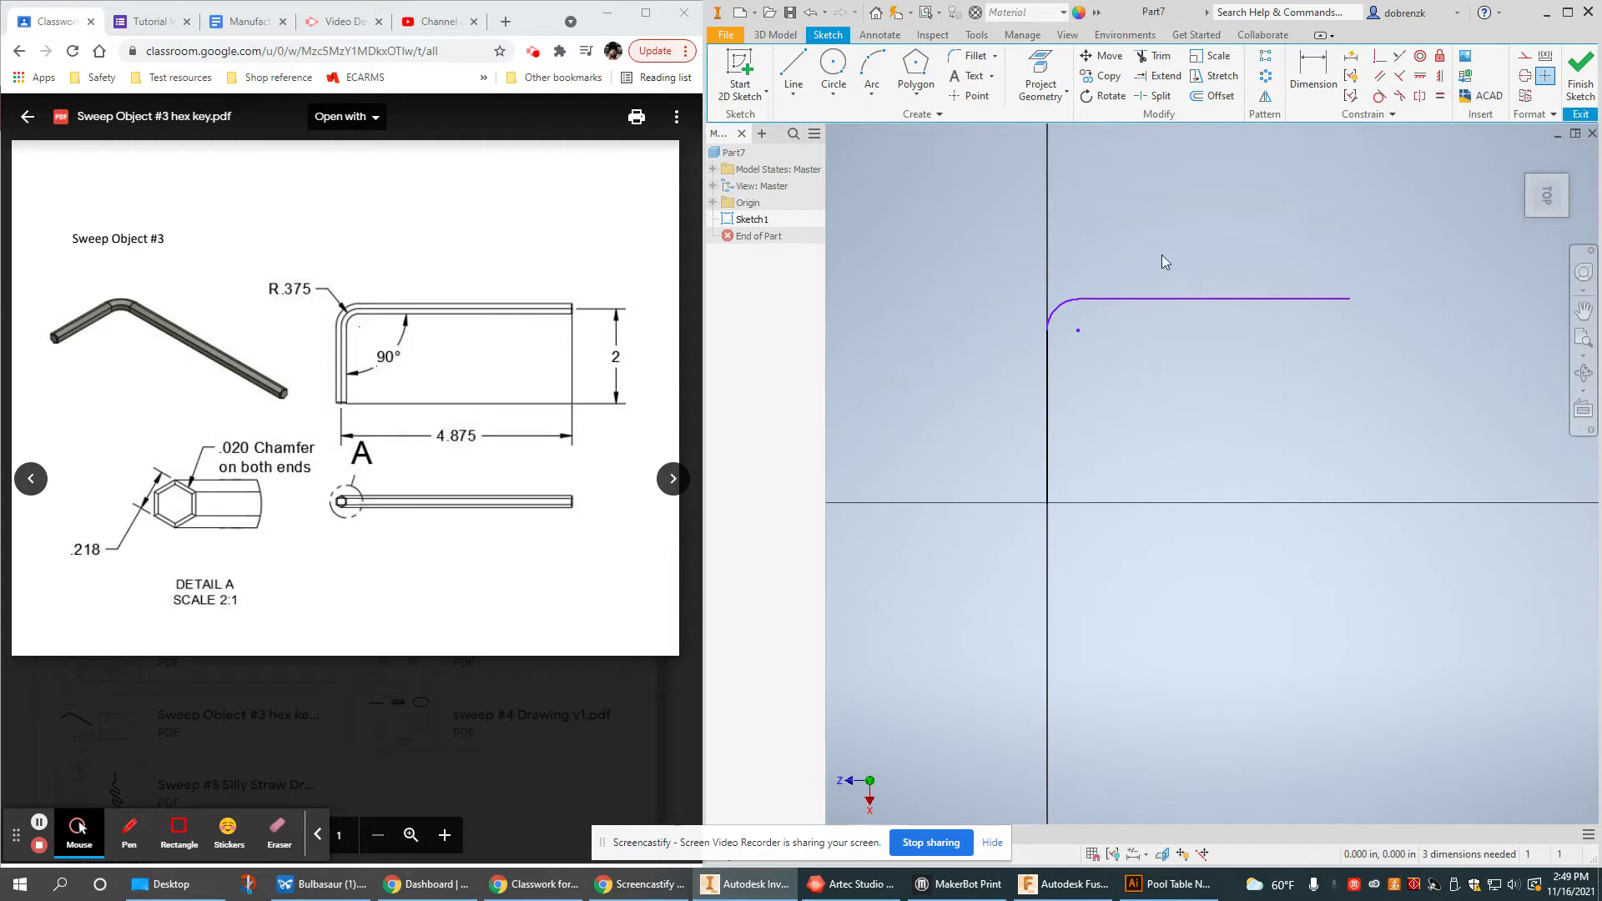
{"action": "left_click", "coordinate": [1315, 67]}
{"action": "left_click", "coordinate": [1046, 484]}
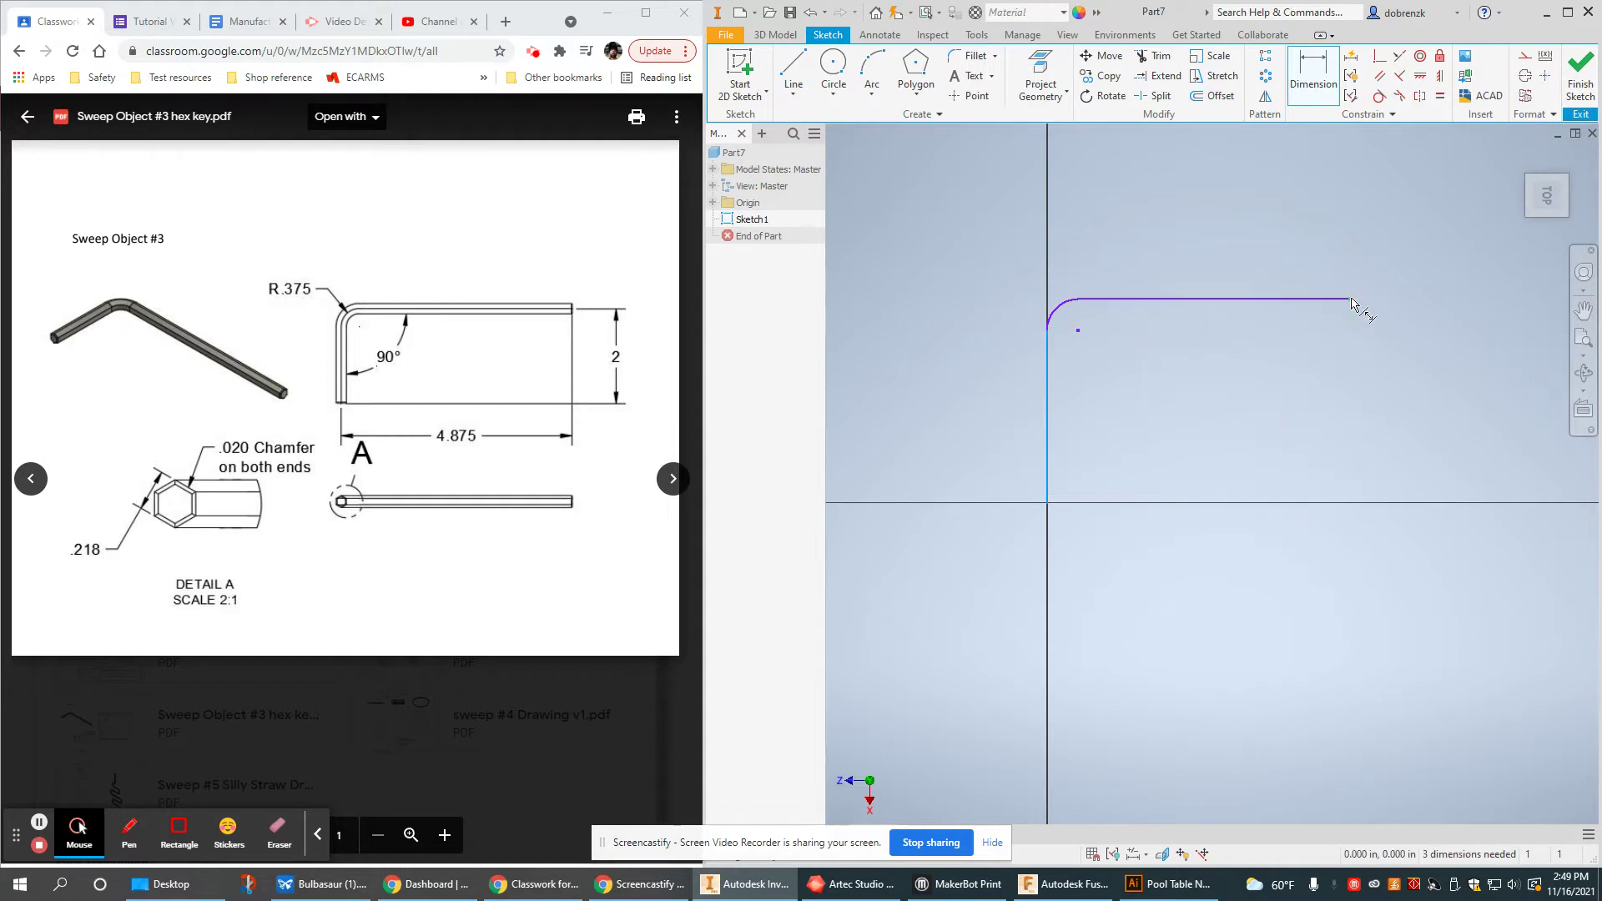
{"action": "left_click", "coordinate": [1350, 299]}
{"action": "left_click", "coordinate": [1189, 570]}
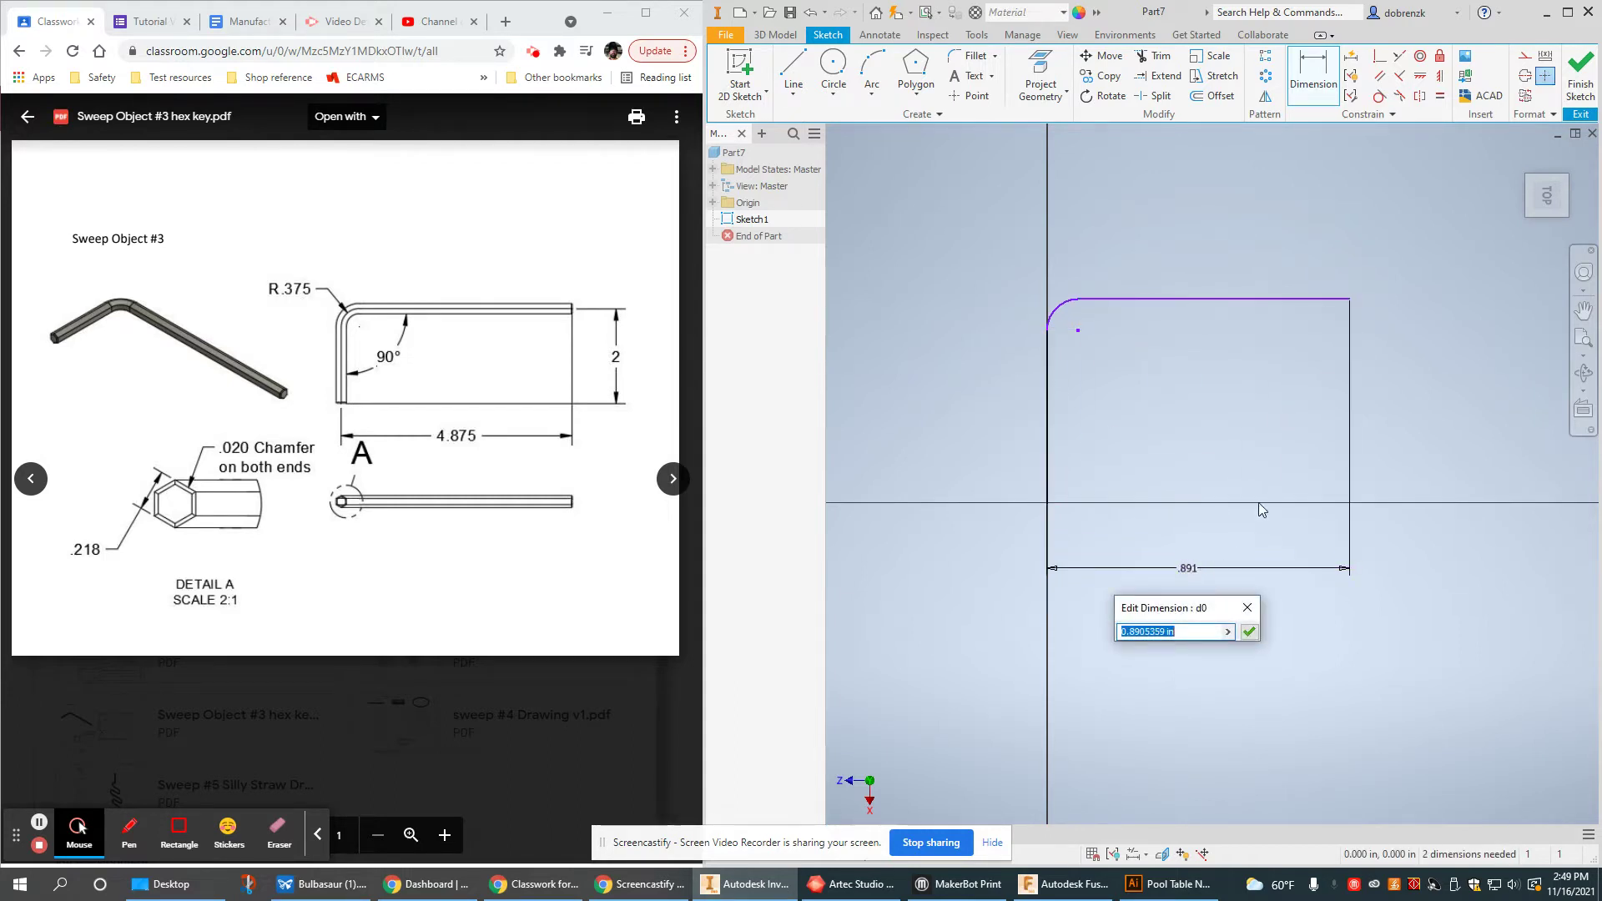
{"action": "type", "text": "4.875"}
{"action": "key", "text": "Return"}
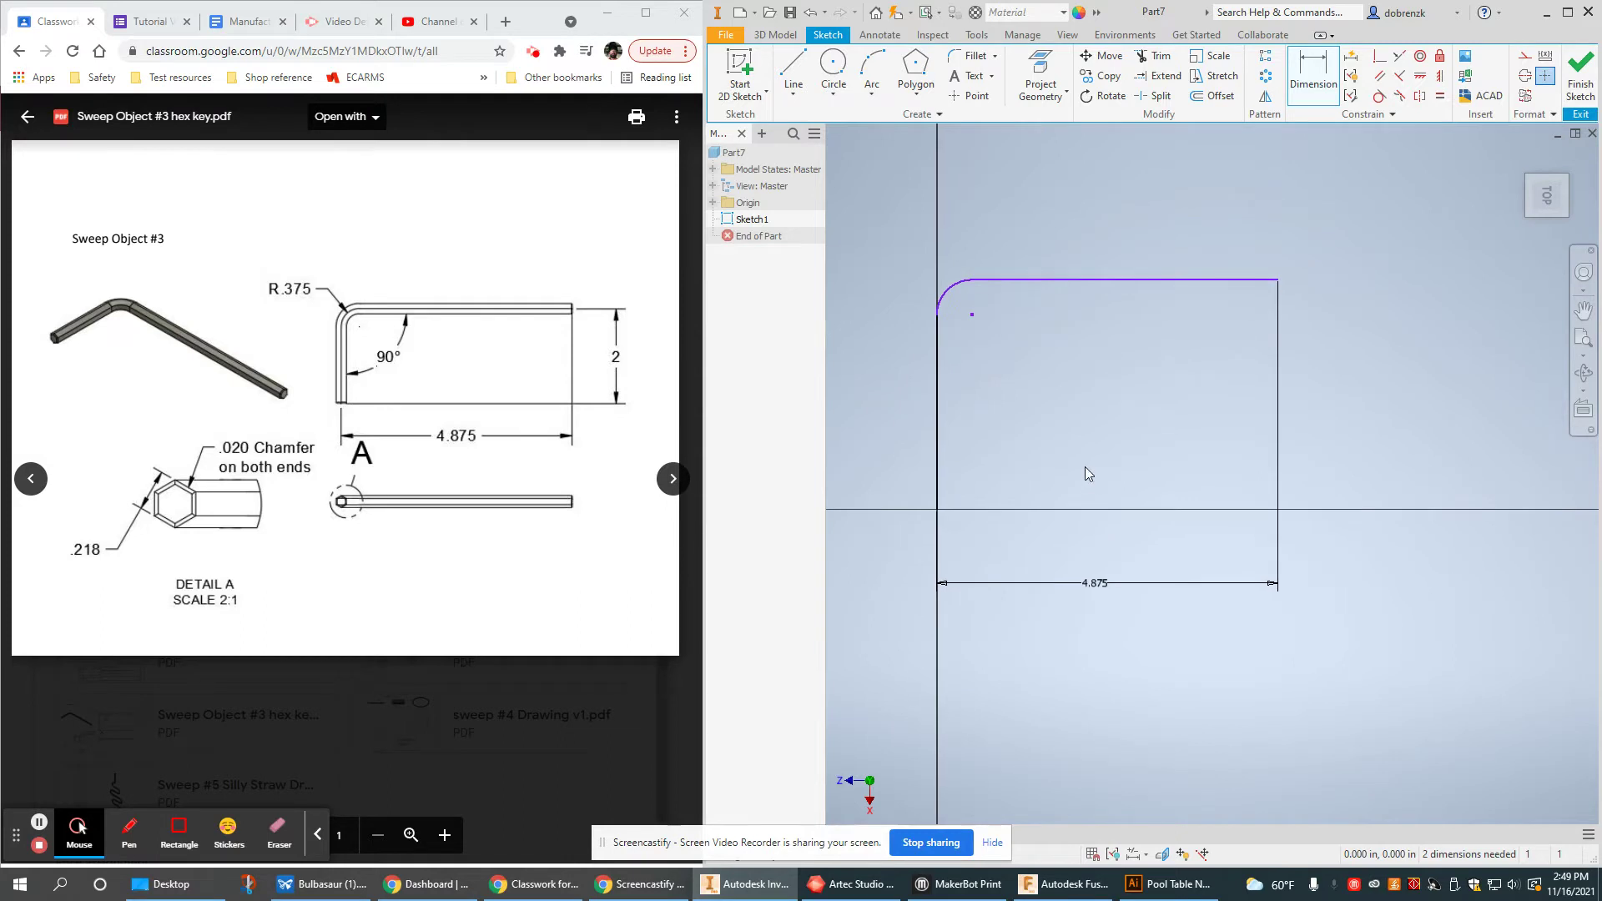
Step: Dimension the height from the origin to the horizontal line as 2 in
{"action": "left_click", "coordinate": [1069, 281]}
{"action": "left_click", "coordinate": [938, 510]}
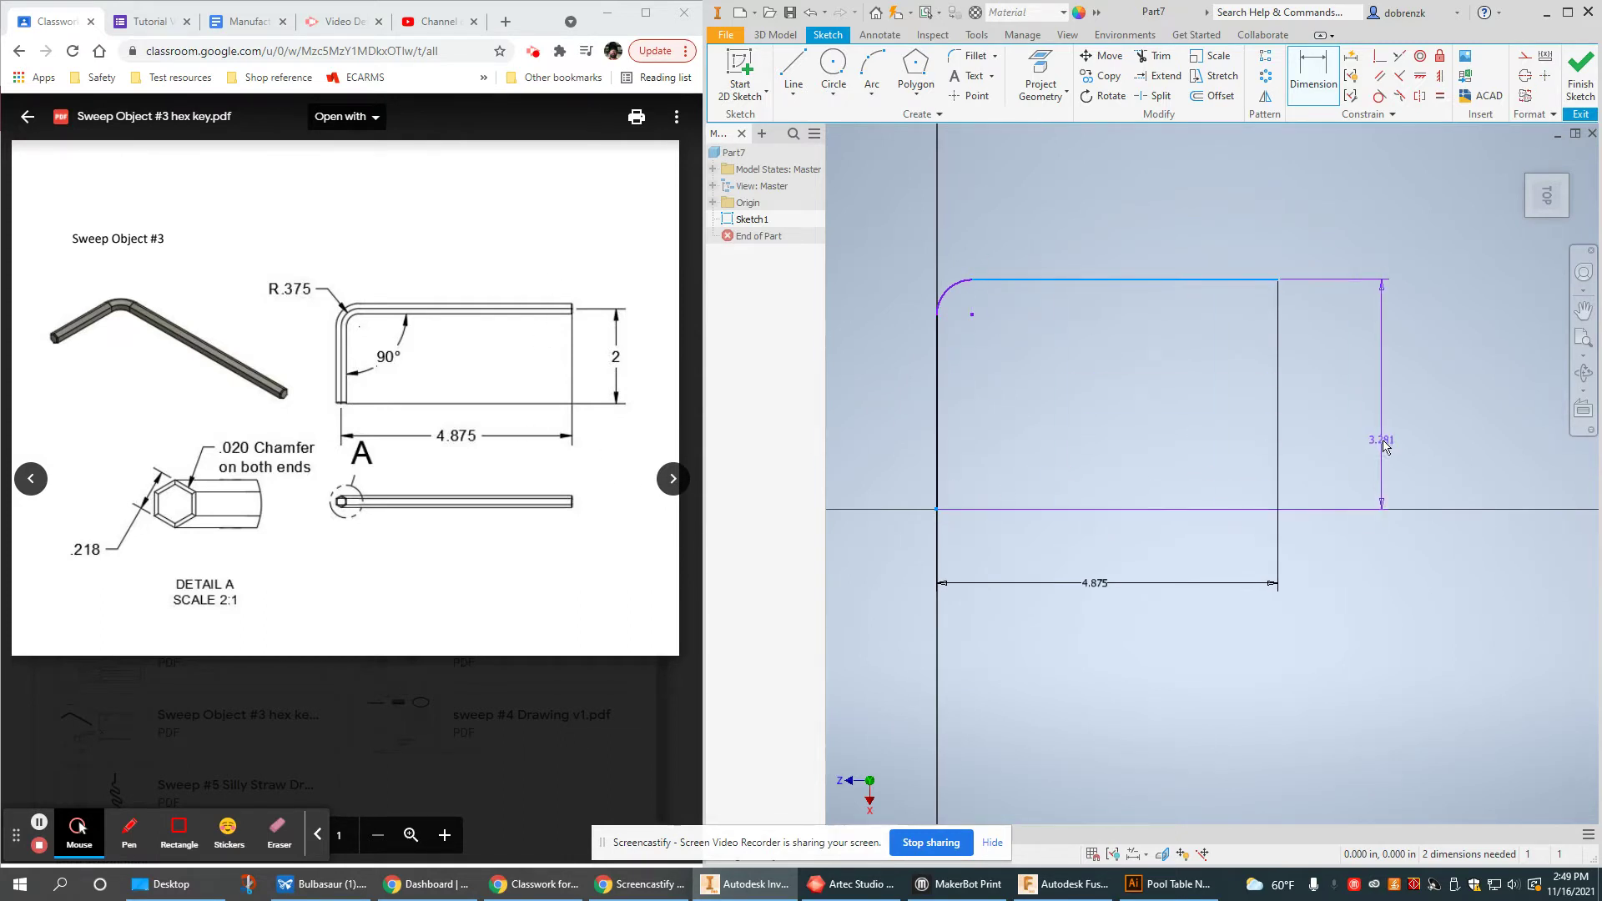
{"action": "left_click", "coordinate": [1401, 432]}
{"action": "type", "text": "2"}
{"action": "key", "text": "Return"}
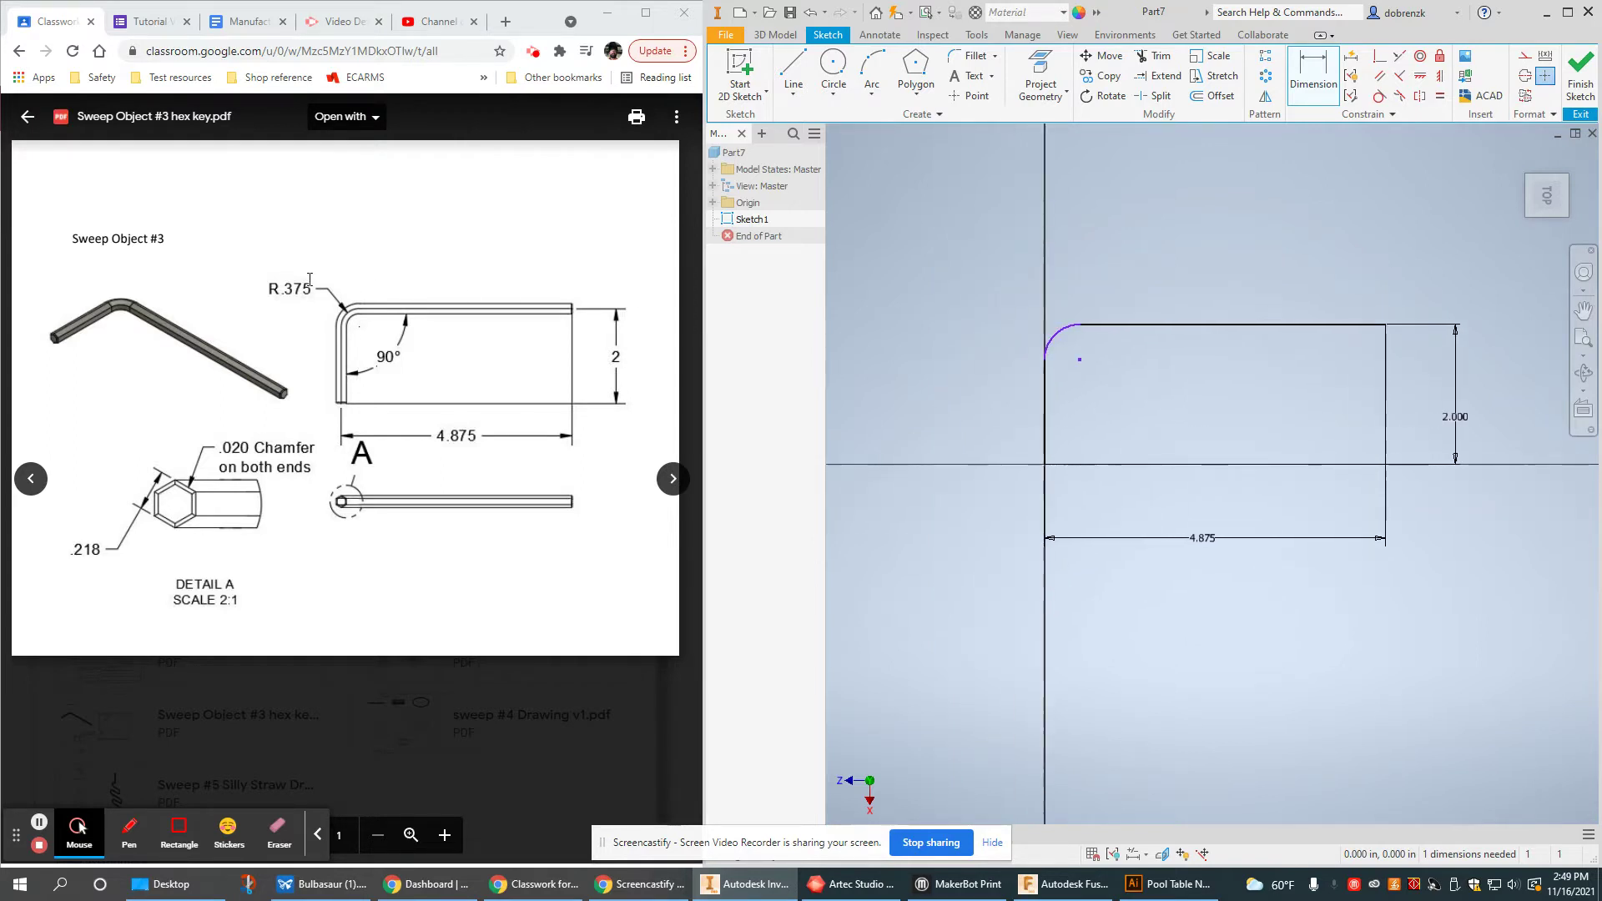
Step: Dimension the corner arc's radius as 0.375 in and finish the sketch
{"action": "left_click", "coordinate": [283, 288]}
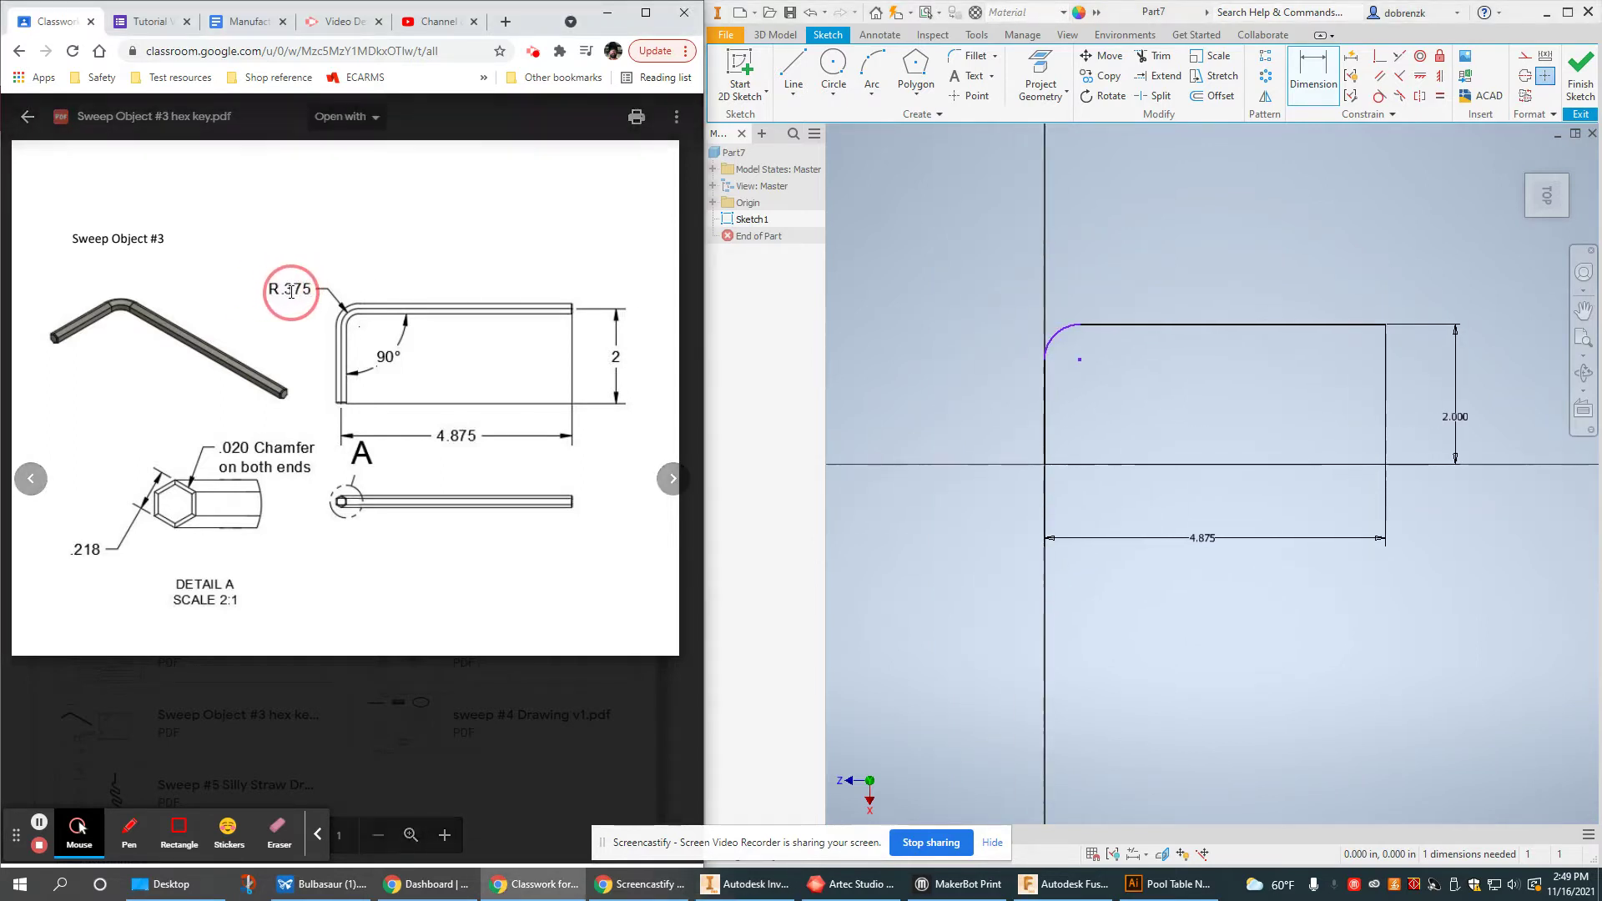
{"action": "left_click", "coordinate": [1055, 335]}
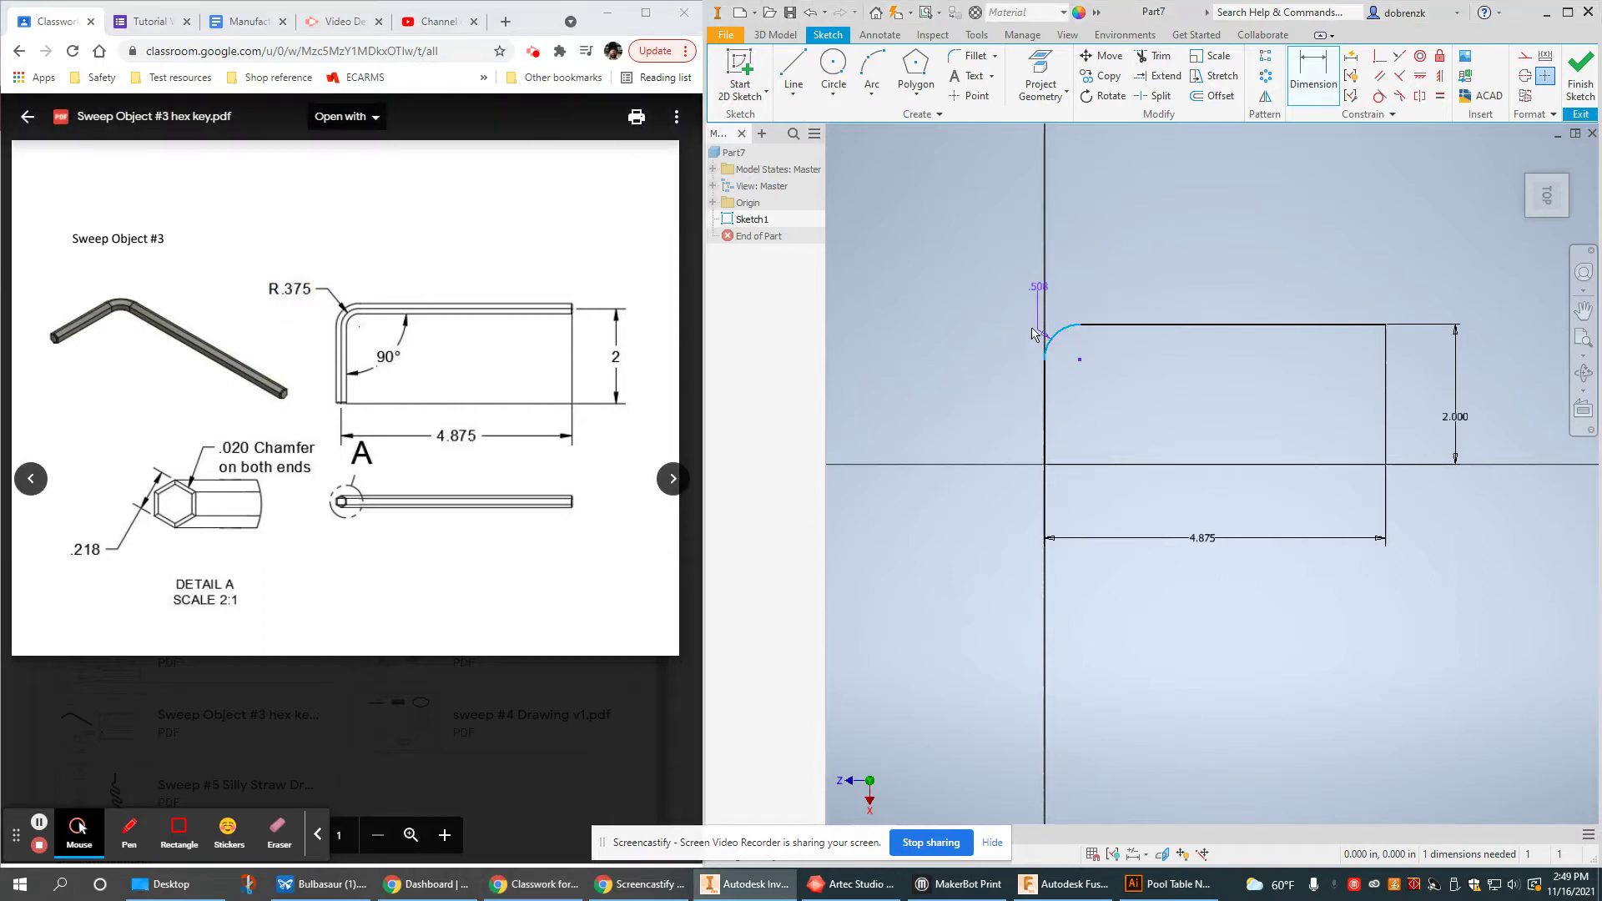
{"action": "left_click", "coordinate": [977, 298]}
{"action": "type", "text": ".375"}
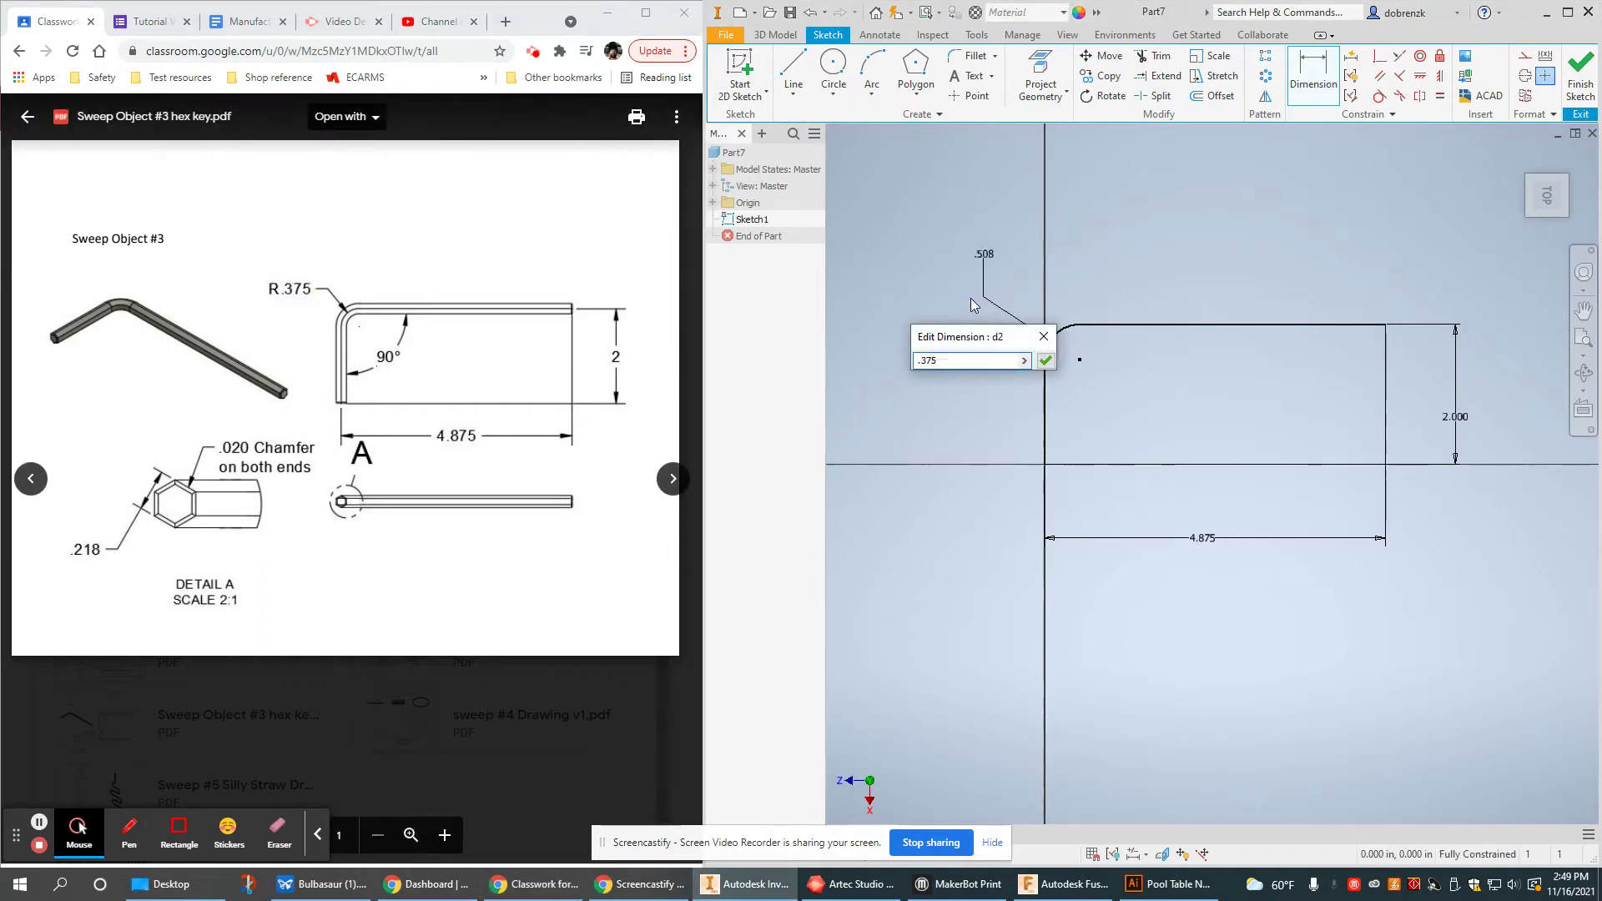
{"action": "key", "text": "Return"}
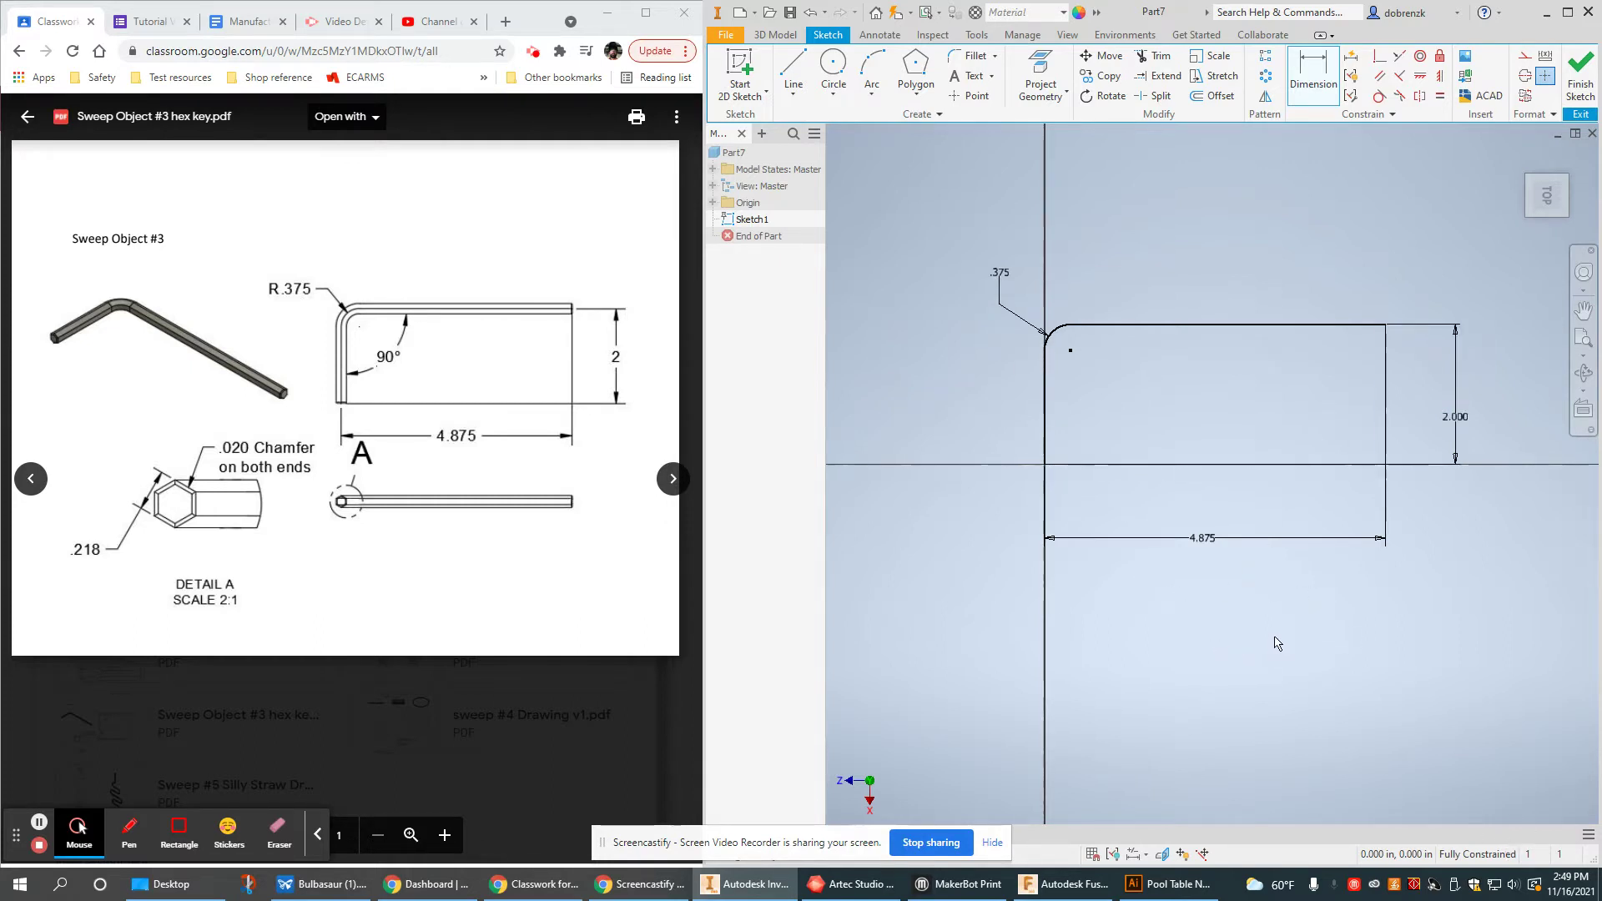
{"action": "left_click", "coordinate": [1585, 80]}
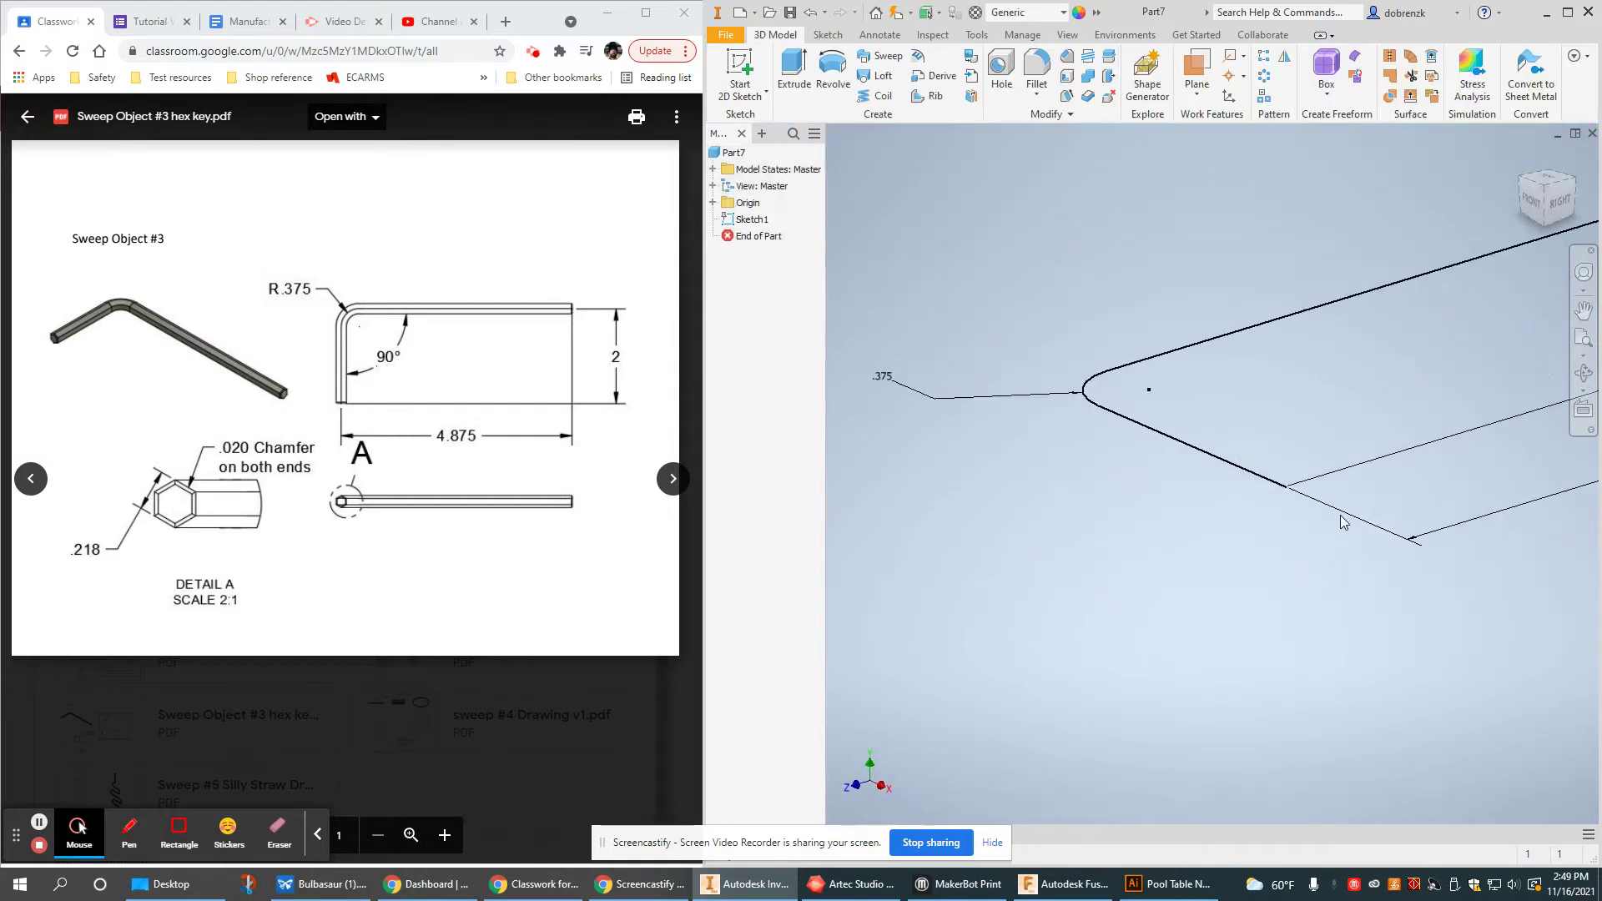
Step: Start a new 2D sketch on the YZ origin plane, perpendicular to the open end of the path's short leg
{"action": "mouse_move", "coordinate": [1341, 522]}
{"action": "middle_mouse_down", "text": "shift"}
{"action": "mouse_move", "coordinate": [1200, 565]}
{"action": "mouse_move", "coordinate": [1137, 573]}
{"action": "mouse_move", "coordinate": [1140, 560]}
{"action": "mouse_move", "coordinate": [1160, 584]}
{"action": "middle_mouse_up", "text": "shift"}
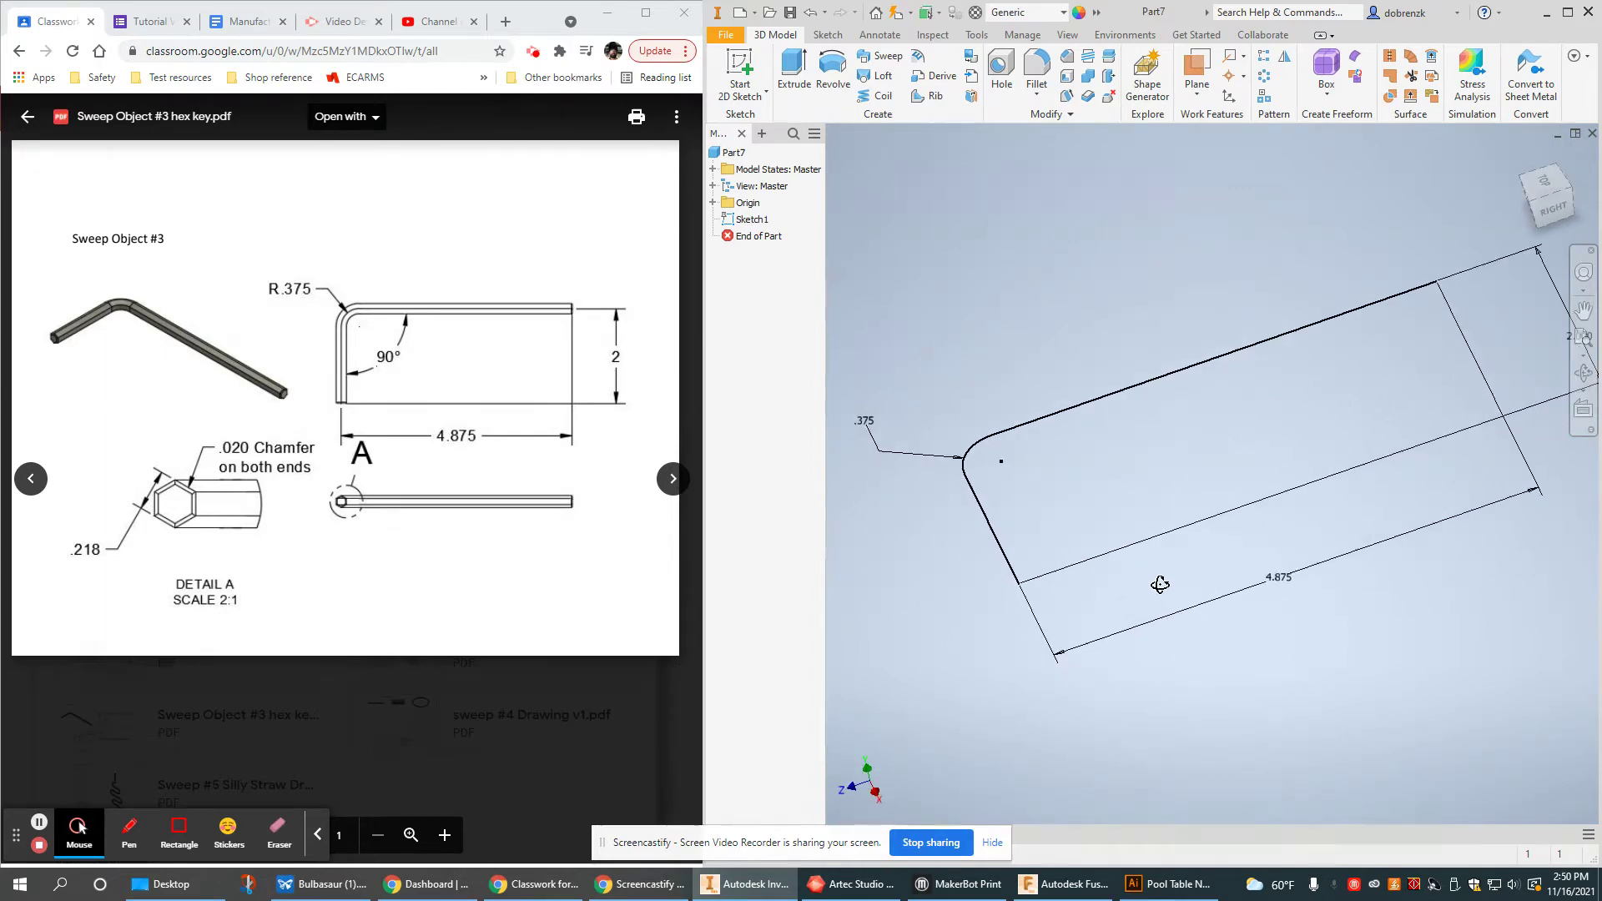
{"action": "left_click", "coordinate": [739, 71]}
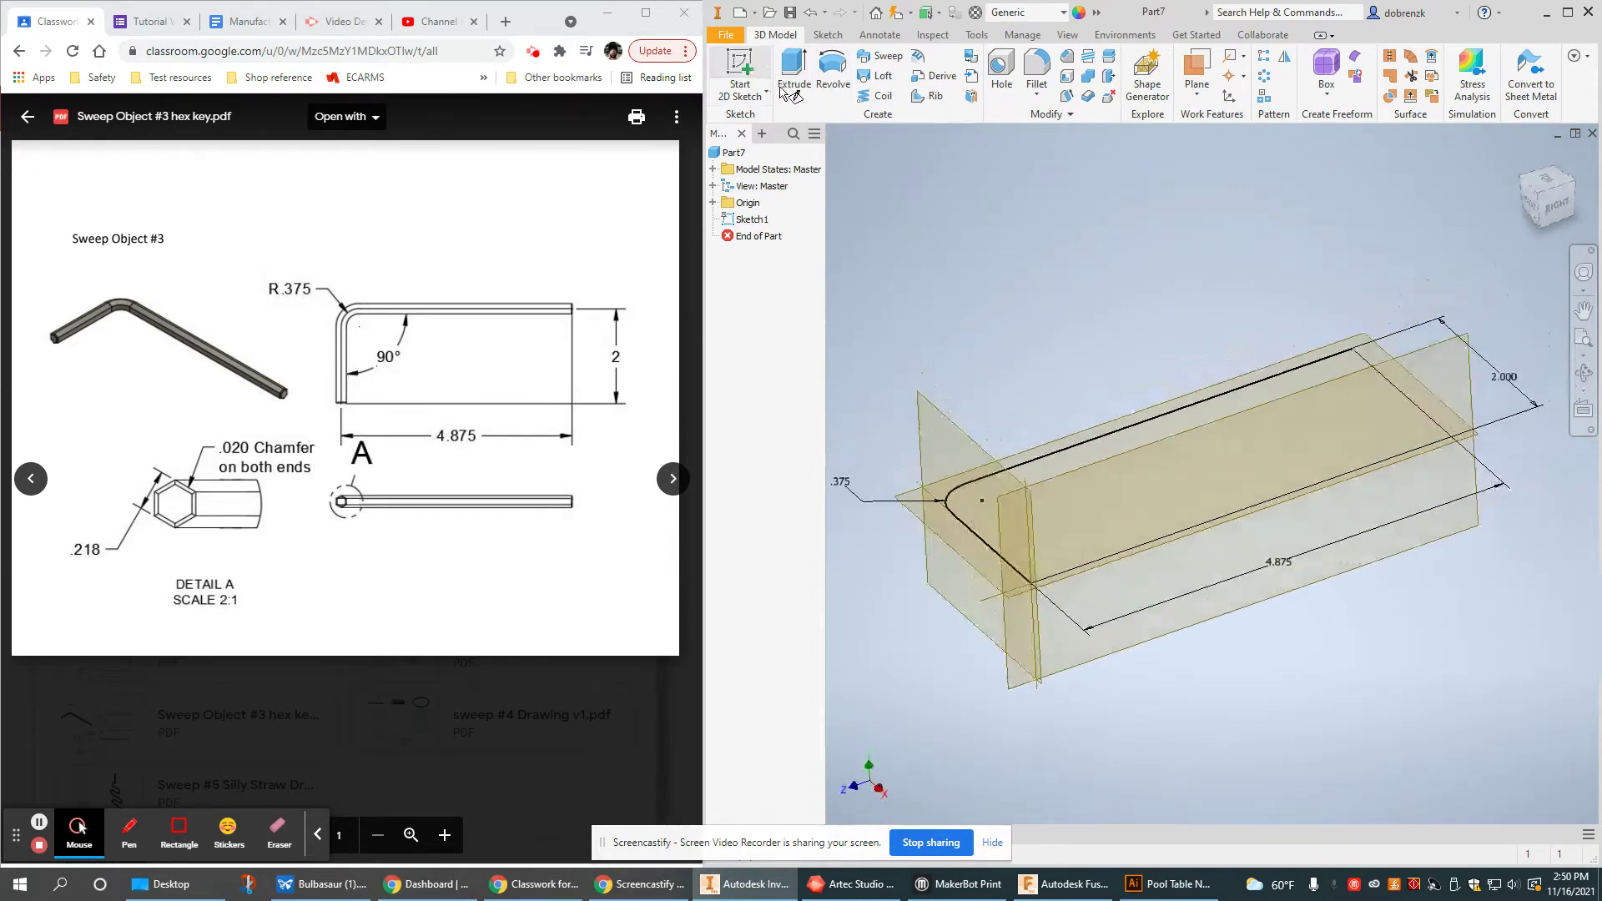
{"action": "left_click", "coordinate": [713, 203]}
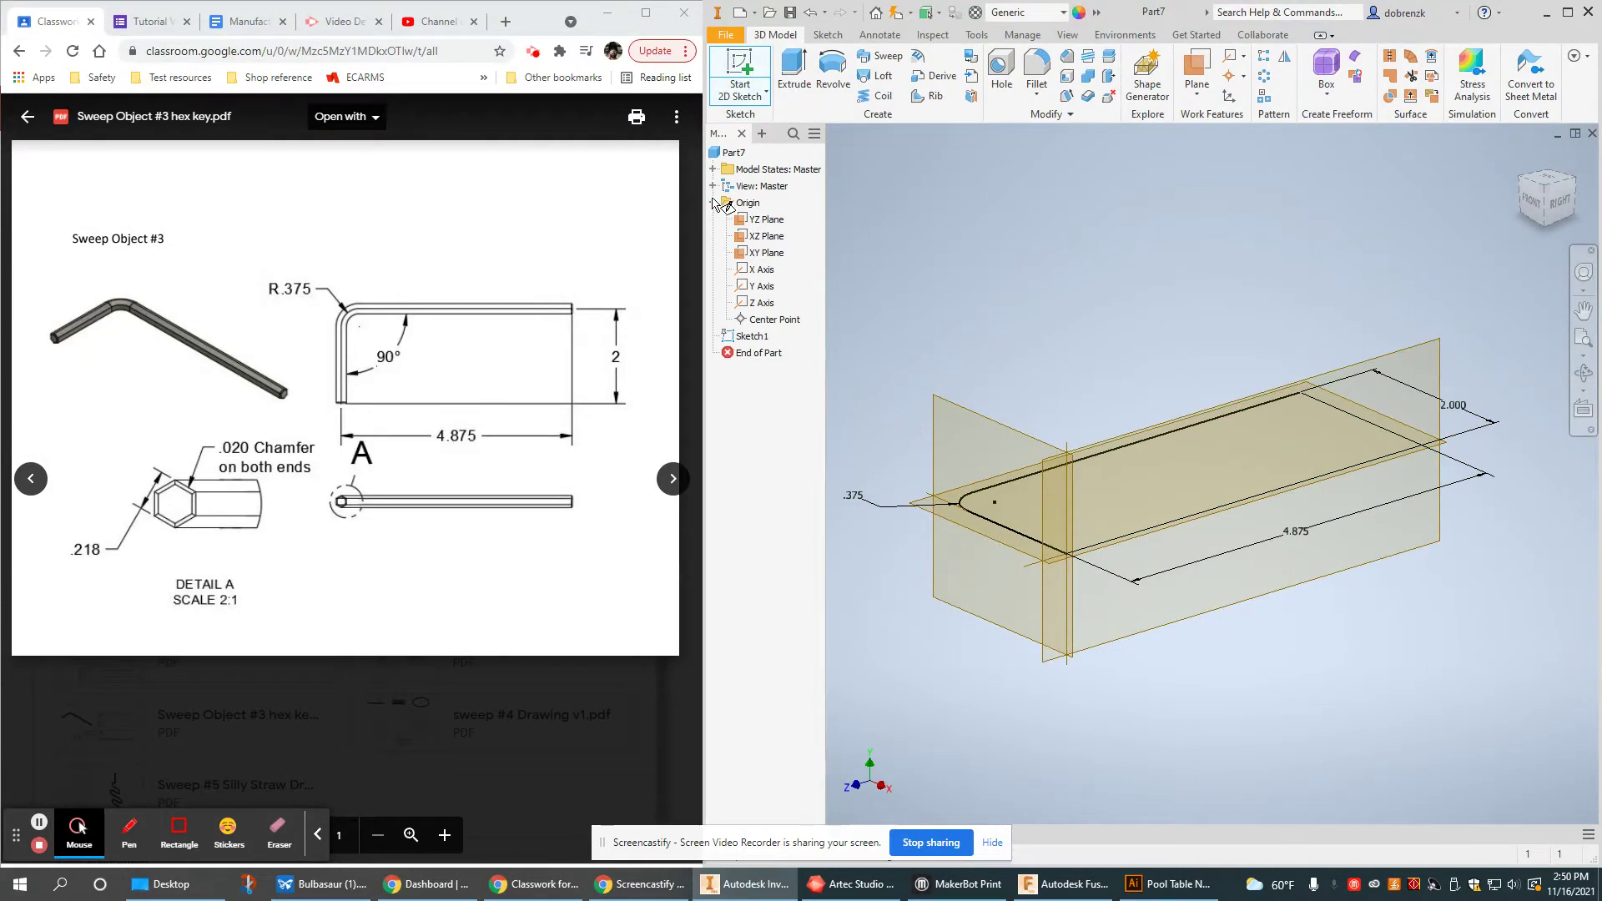
{"action": "middle_click_drag", "start_coordinate": [1077, 551], "coordinate": [1151, 626], "text": "shift"}
{"action": "scroll", "coordinate": [1077, 542], "scroll_direction": "up", "scroll_amount": 6}
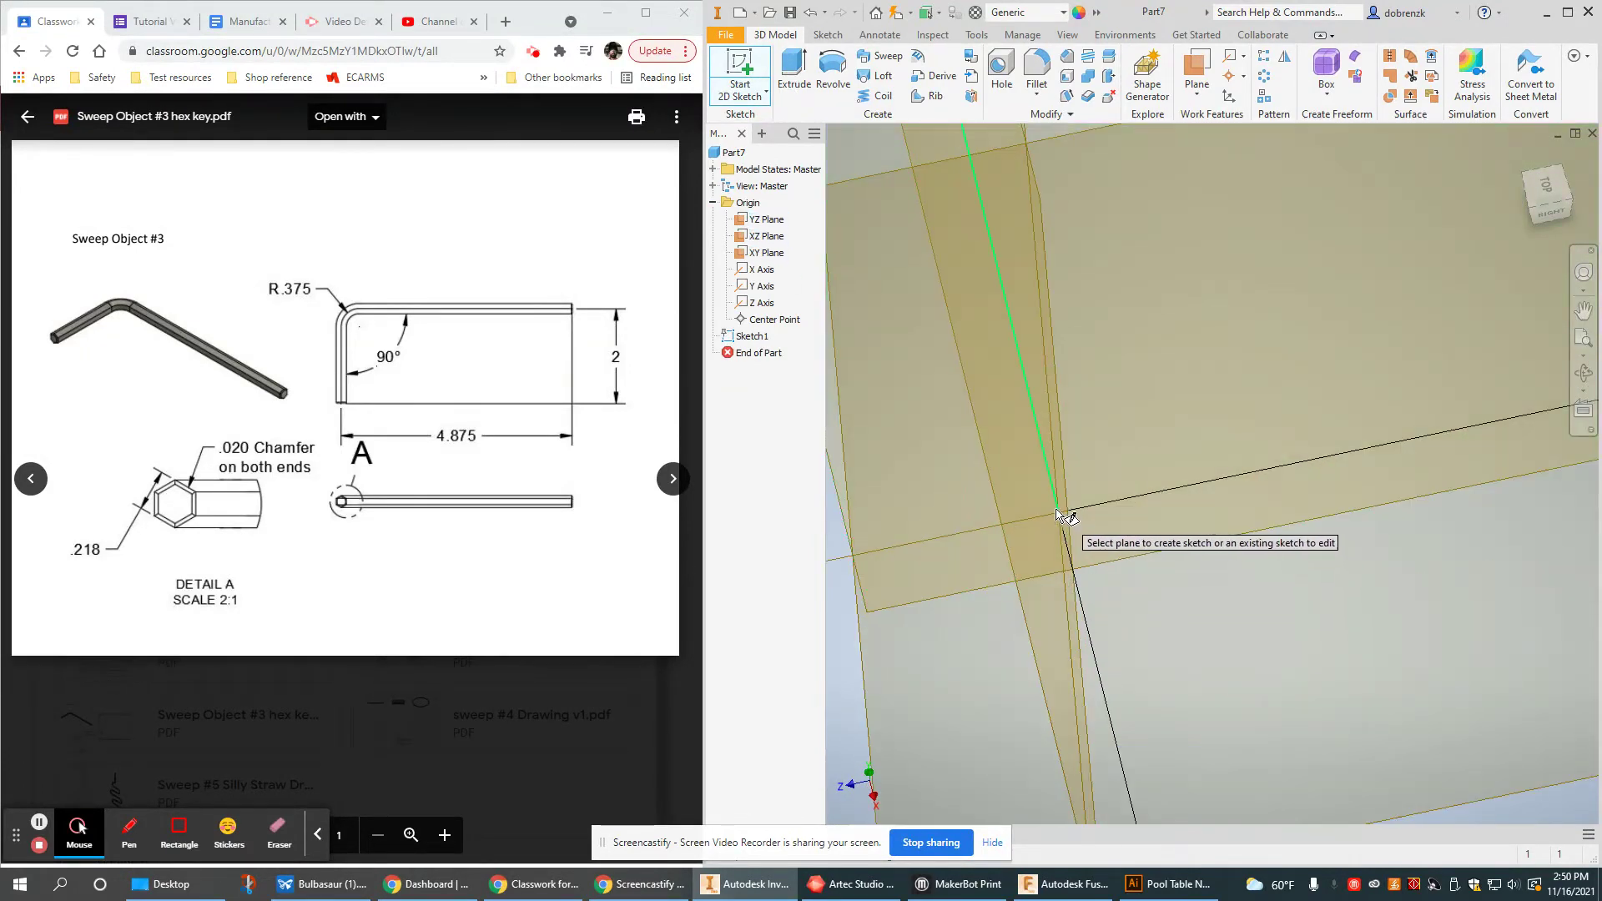
{"action": "mouse_move", "coordinate": [1061, 522]}
{"action": "middle_mouse_down", "text": "shift"}
{"action": "mouse_move", "coordinate": [1116, 608]}
{"action": "mouse_move", "coordinate": [1093, 587]}
{"action": "middle_mouse_up", "text": "shift"}
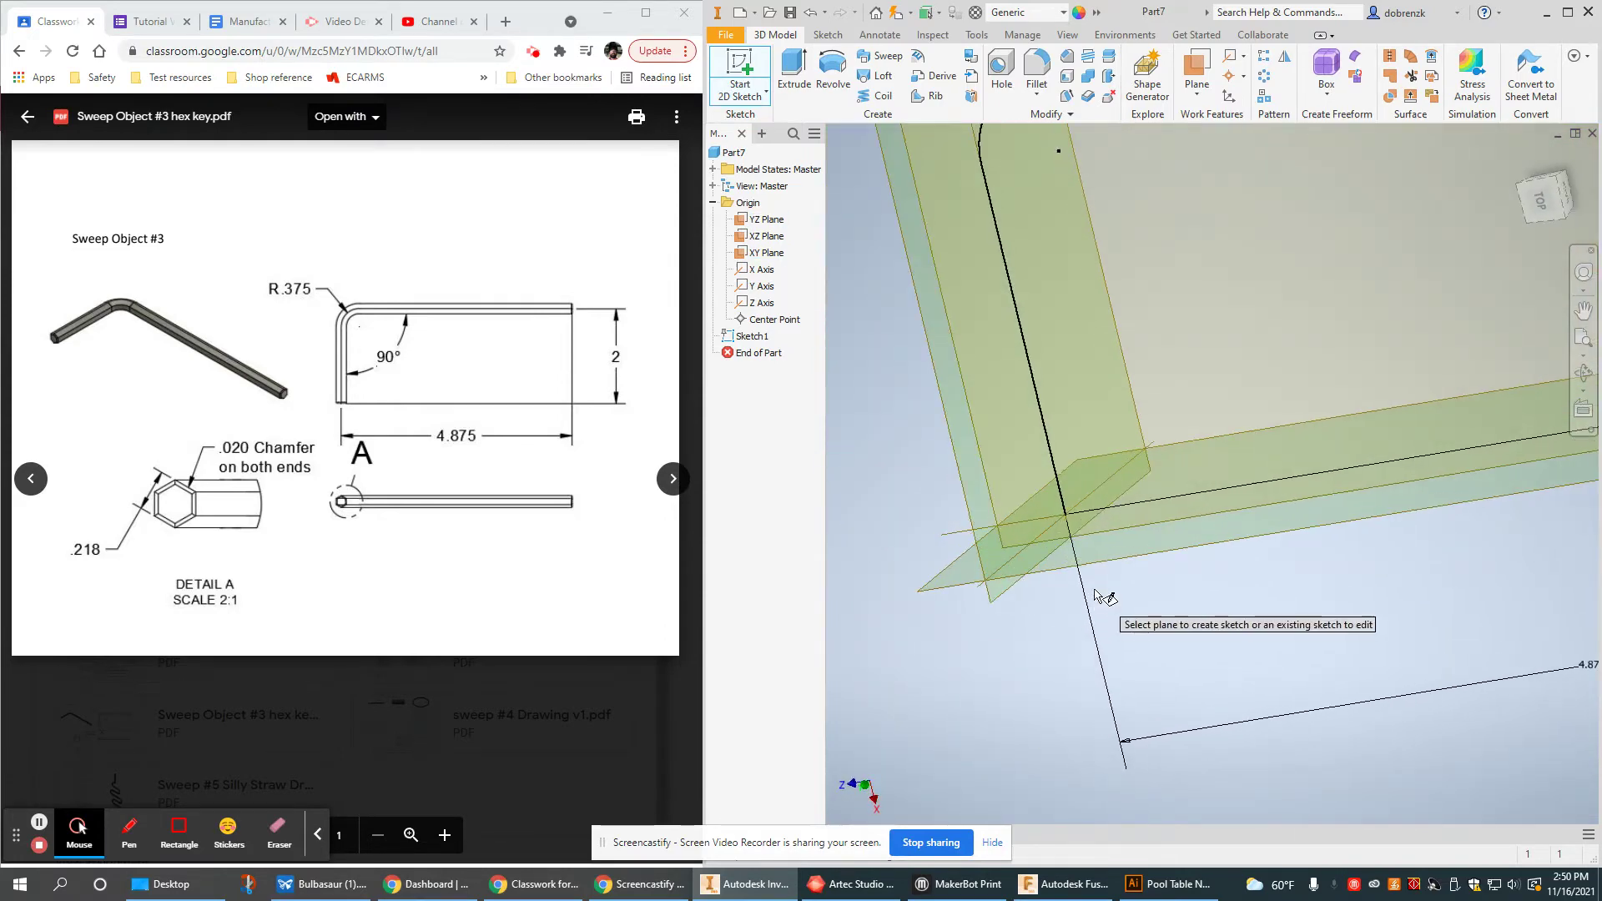
{"action": "scroll", "coordinate": [1089, 571], "scroll_direction": "down", "scroll_amount": 3}
{"action": "scroll", "coordinate": [1077, 543], "scroll_direction": "down", "scroll_amount": 1}
{"action": "mouse_move", "coordinate": [1064, 528]}
{"action": "middle_mouse_down", "text": "shift"}
{"action": "mouse_move", "coordinate": [1016, 501]}
{"action": "mouse_move", "coordinate": [1028, 532]}
{"action": "mouse_move", "coordinate": [1036, 519]}
{"action": "middle_mouse_up", "text": "shift"}
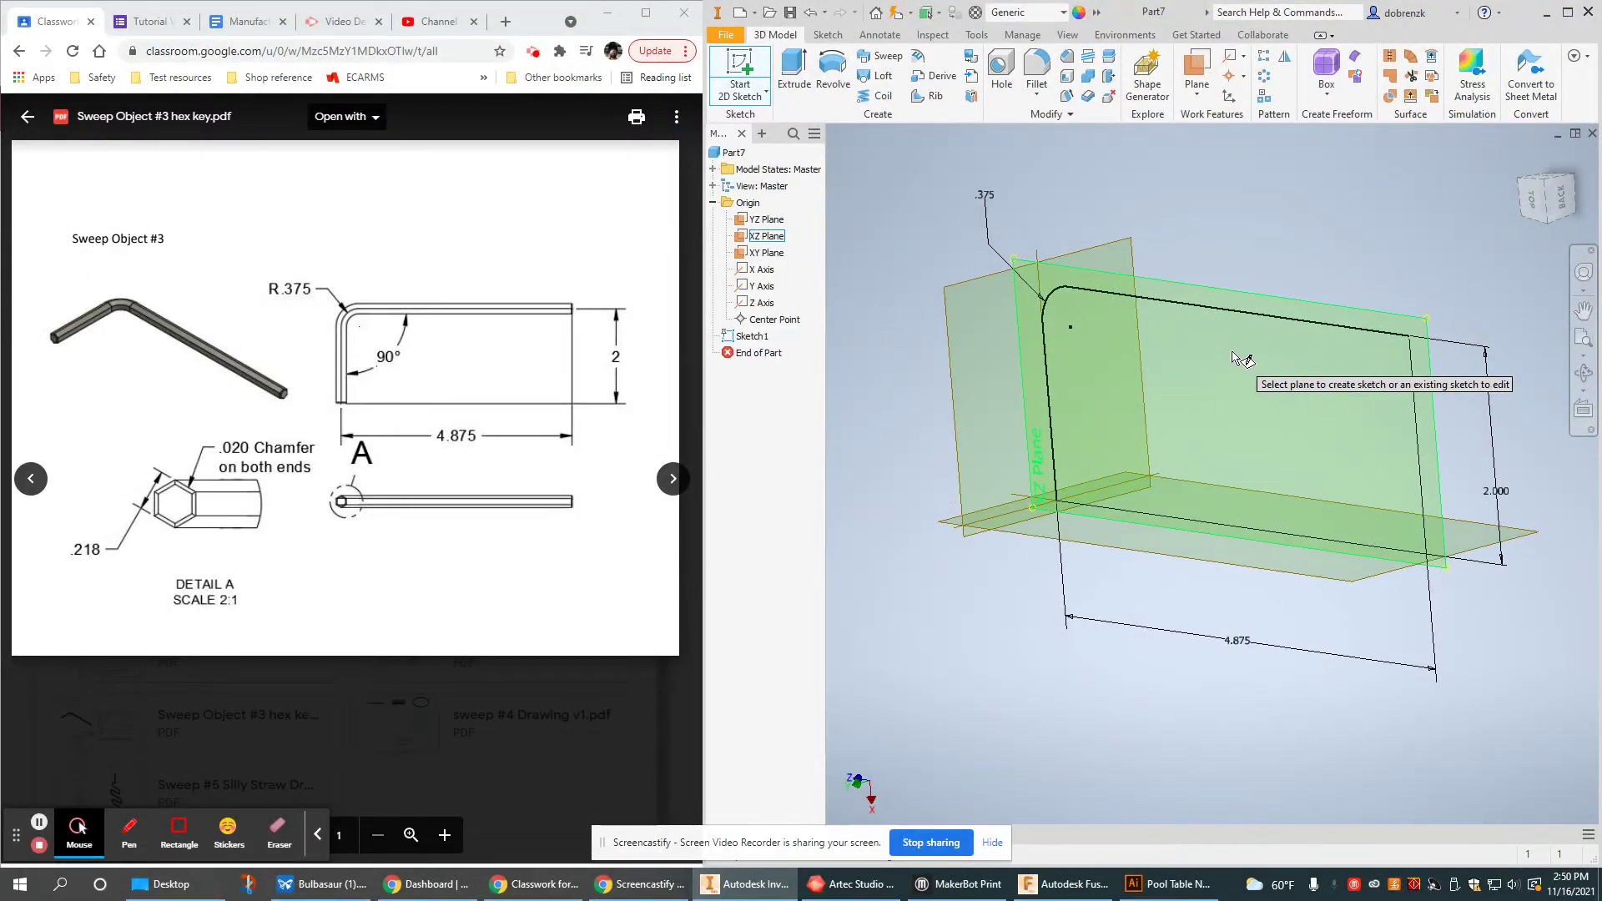
{"action": "mouse_move", "coordinate": [1207, 373]}
{"action": "middle_mouse_down", "text": "shift"}
{"action": "mouse_move", "coordinate": [1118, 400]}
{"action": "mouse_move", "coordinate": [1233, 397]}
{"action": "middle_mouse_up", "text": "shift"}
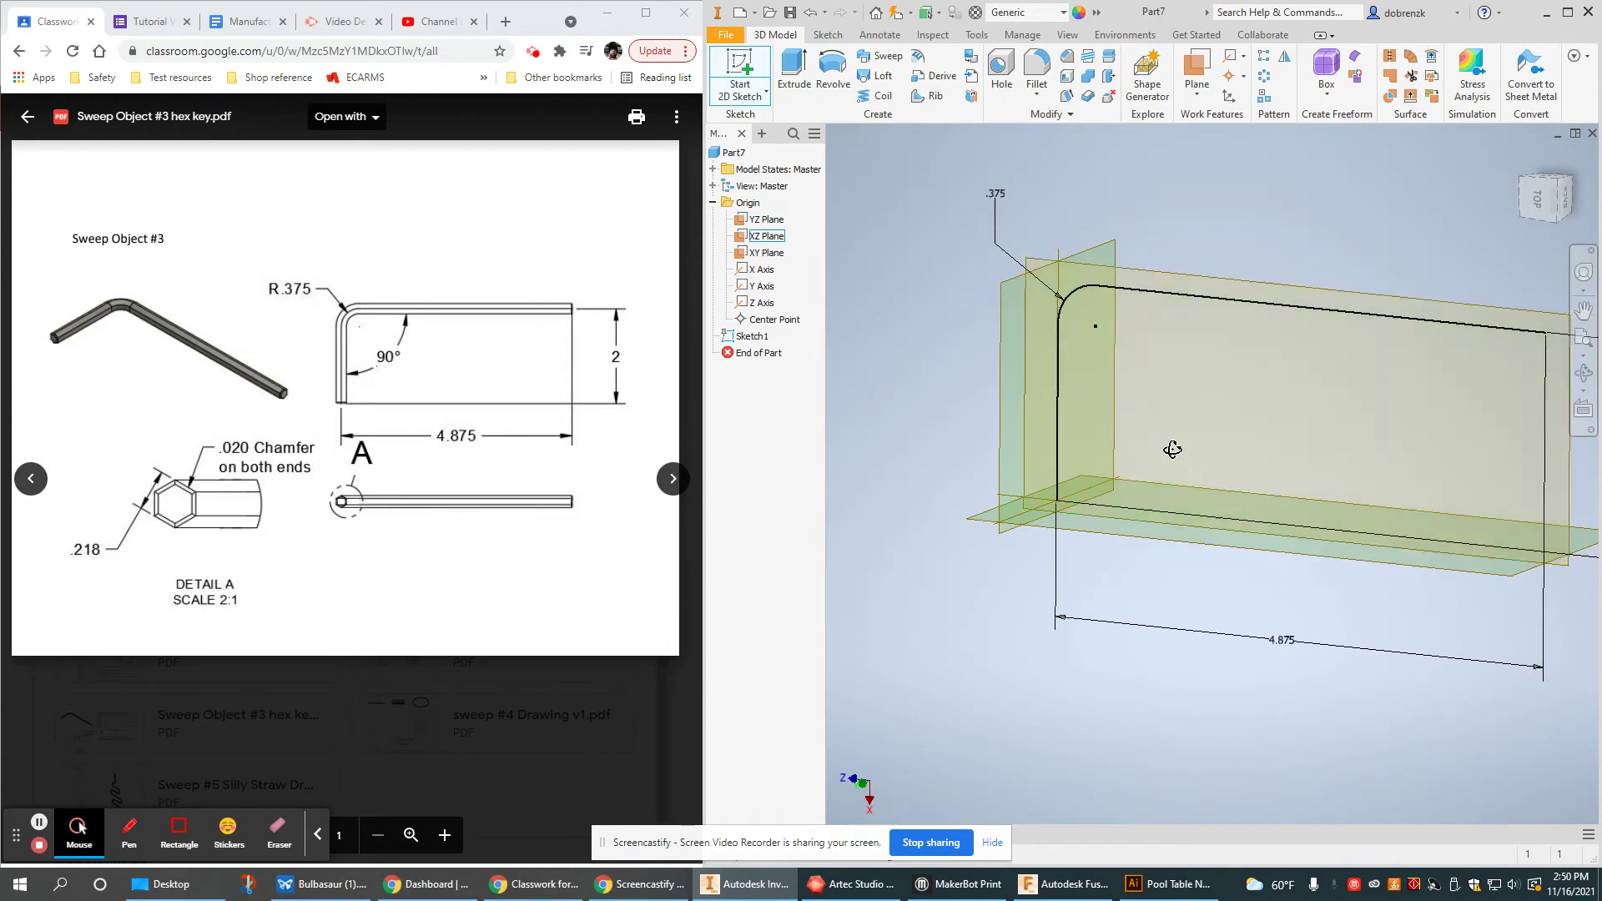
{"action": "mouse_move", "coordinate": [1169, 447]}
{"action": "middle_mouse_down", "text": "shift"}
{"action": "mouse_move", "coordinate": [1180, 315]}
{"action": "mouse_move", "coordinate": [1123, 368]}
{"action": "mouse_move", "coordinate": [1085, 505]}
{"action": "middle_mouse_up", "text": "shift"}
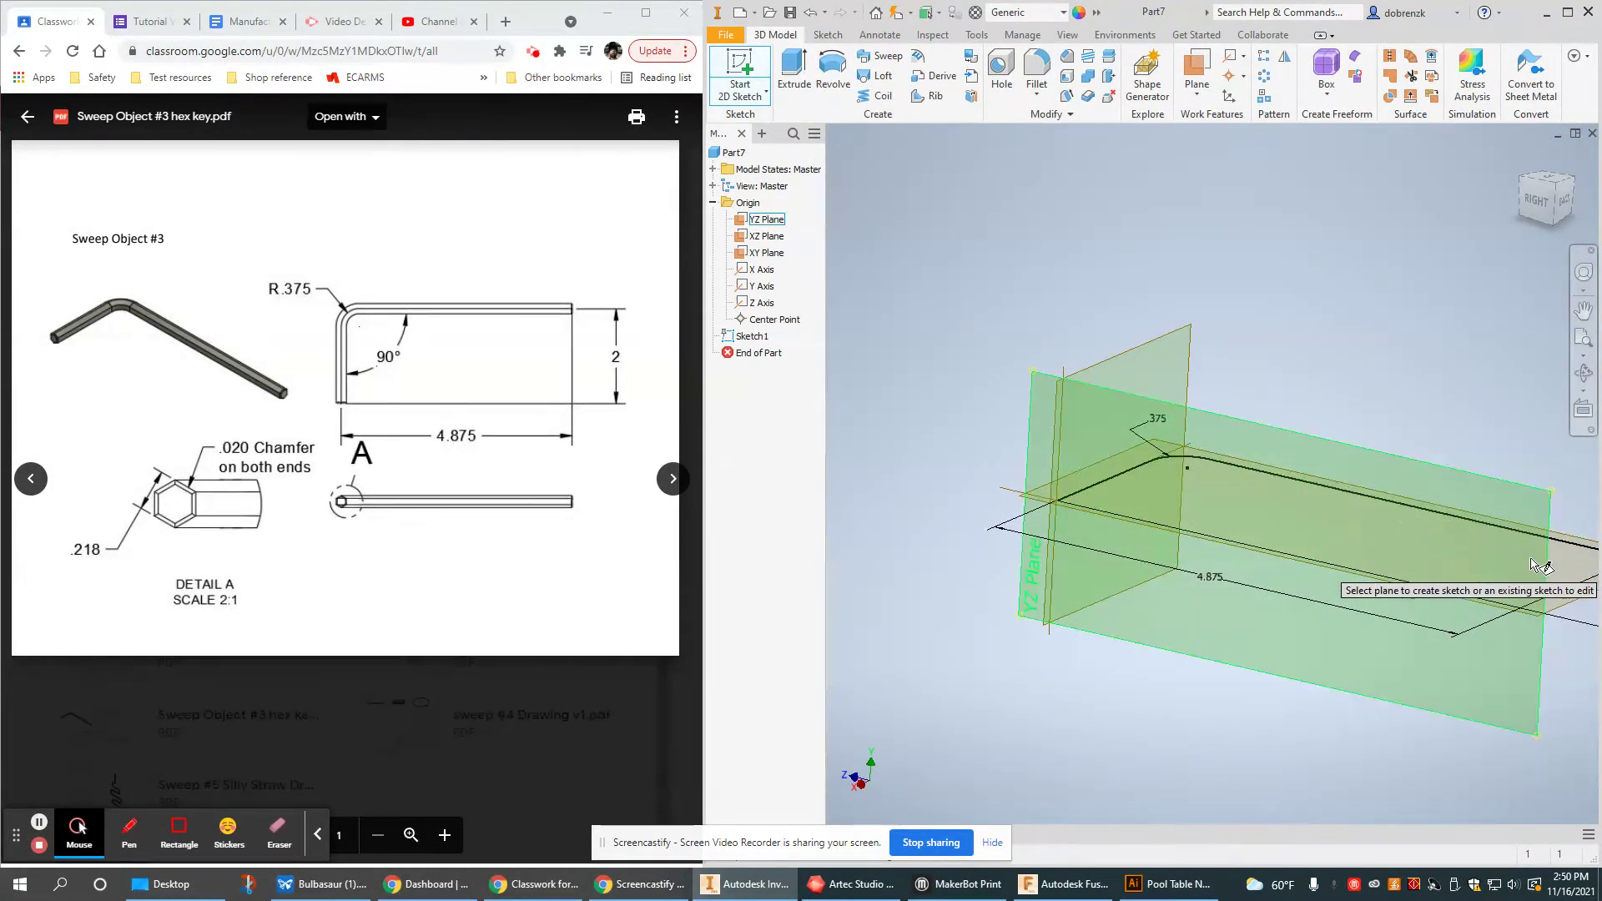
{"action": "mouse_move", "coordinate": [1340, 584]}
{"action": "middle_mouse_down", "text": "shift"}
{"action": "mouse_move", "coordinate": [1330, 561]}
{"action": "mouse_move", "coordinate": [1359, 609]}
{"action": "mouse_move", "coordinate": [1155, 450]}
{"action": "middle_mouse_up", "text": "shift"}
{"action": "left_click", "coordinate": [1148, 444]}
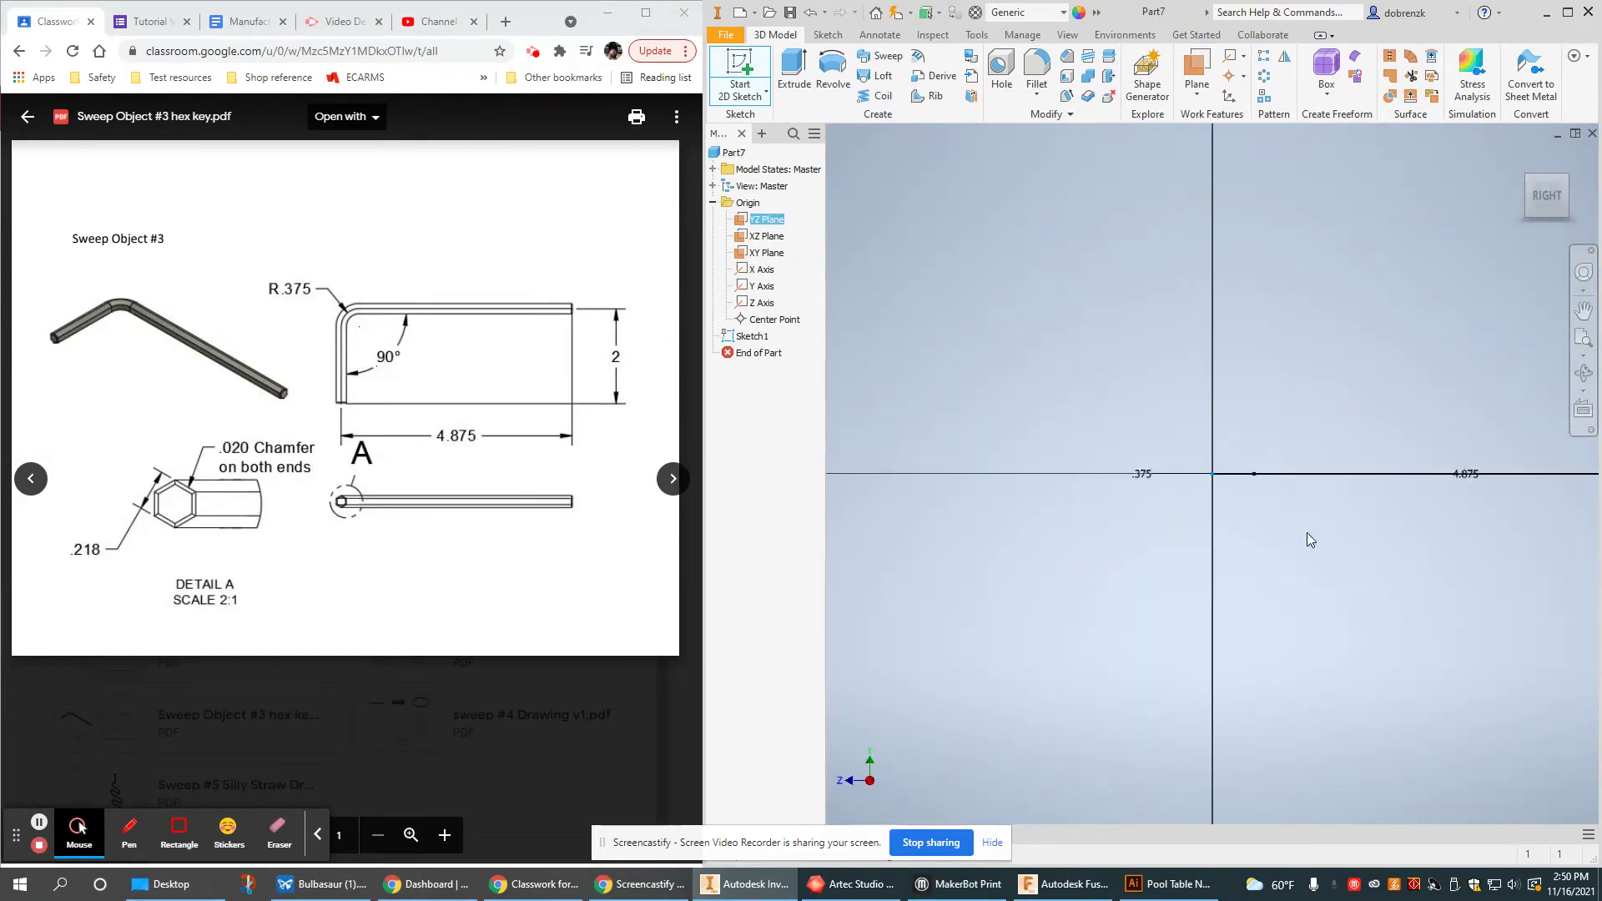
Step: Draw a six-sided polygon centred on the projected origin point, about 0.122 in across flats
{"action": "middle_click_drag", "start_coordinate": [1124, 502], "coordinate": [1122, 508], "text": "shift"}
{"action": "scroll", "coordinate": [1056, 452], "scroll_direction": "down", "scroll_amount": 5}
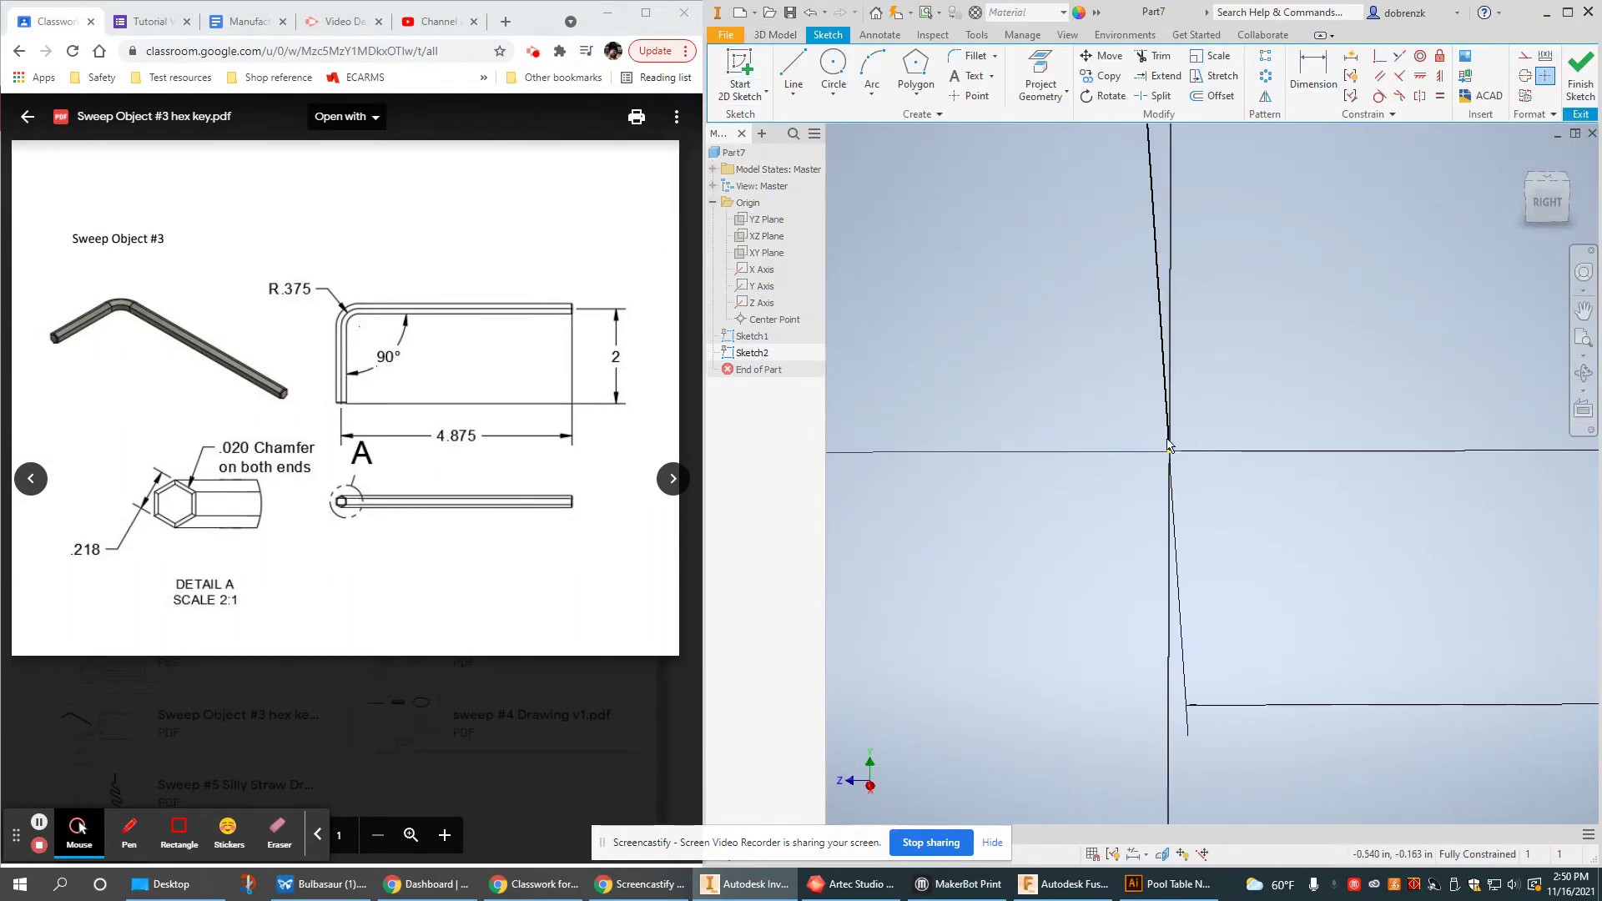
{"action": "middle_click_drag", "start_coordinate": [1234, 505], "coordinate": [1127, 531]}
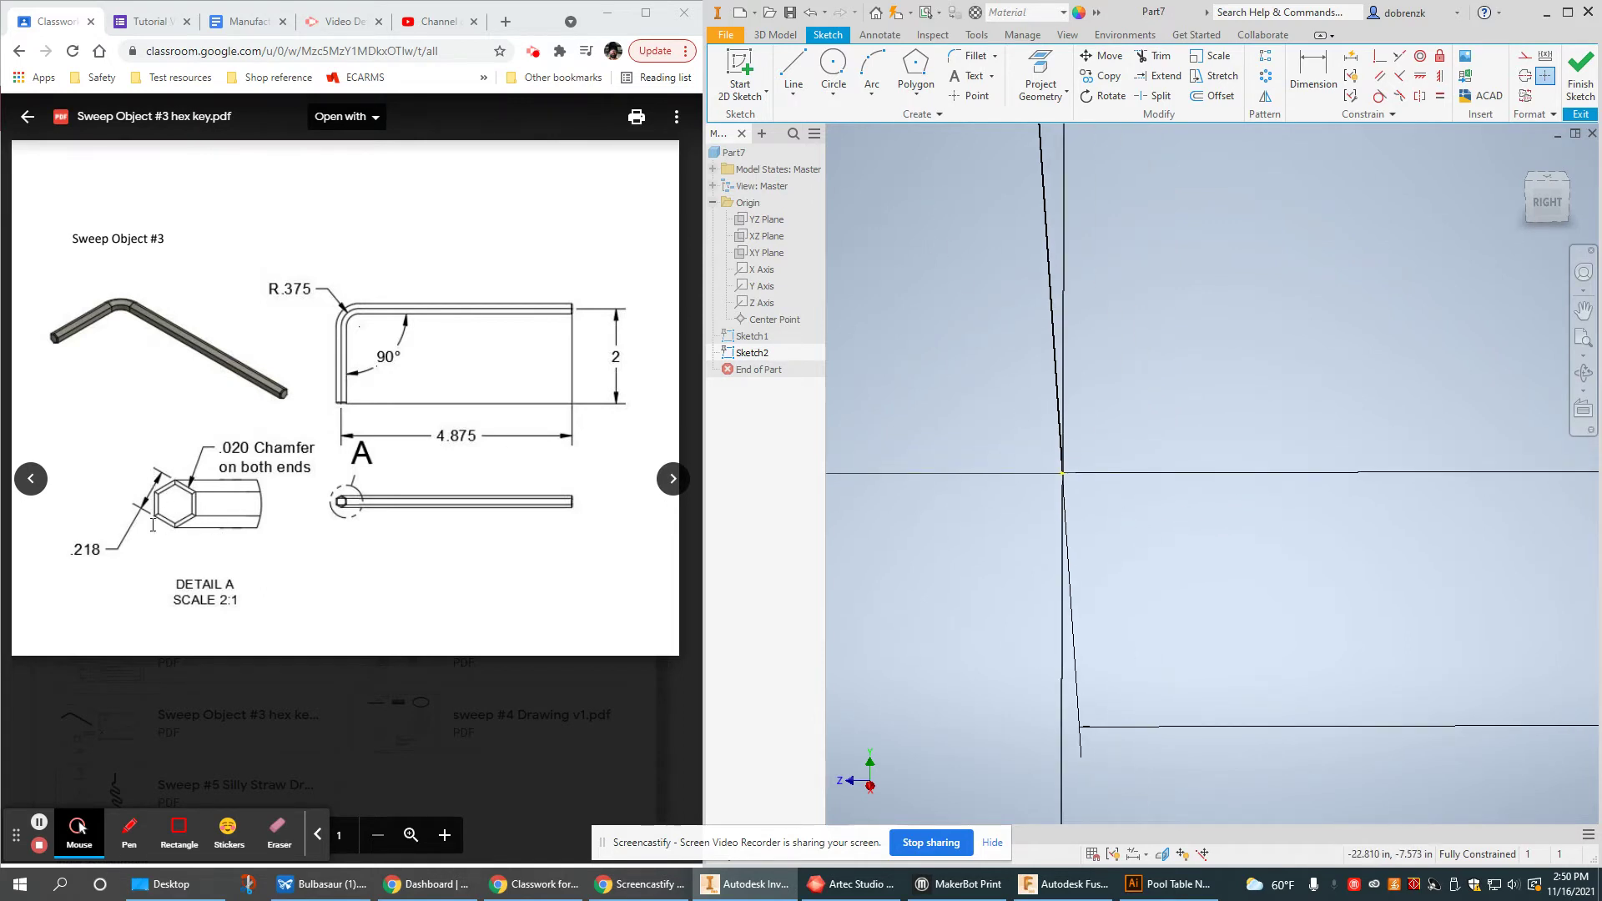
{"action": "left_click", "coordinate": [921, 70]}
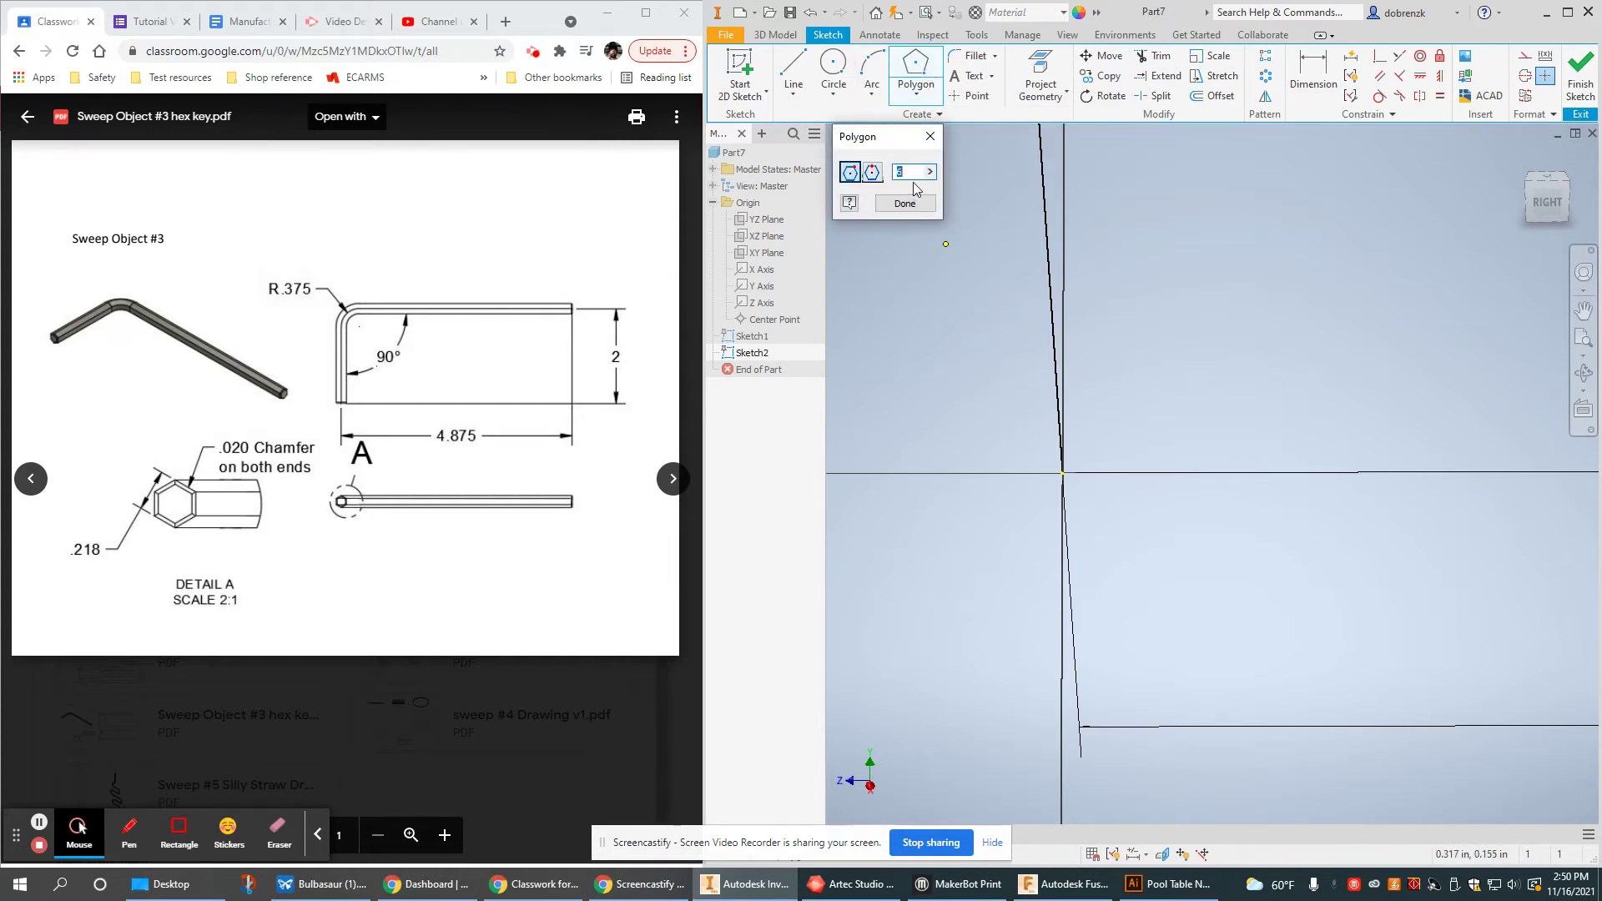
{"action": "middle_click_drag", "start_coordinate": [1087, 460], "coordinate": [1102, 457], "text": "shift"}
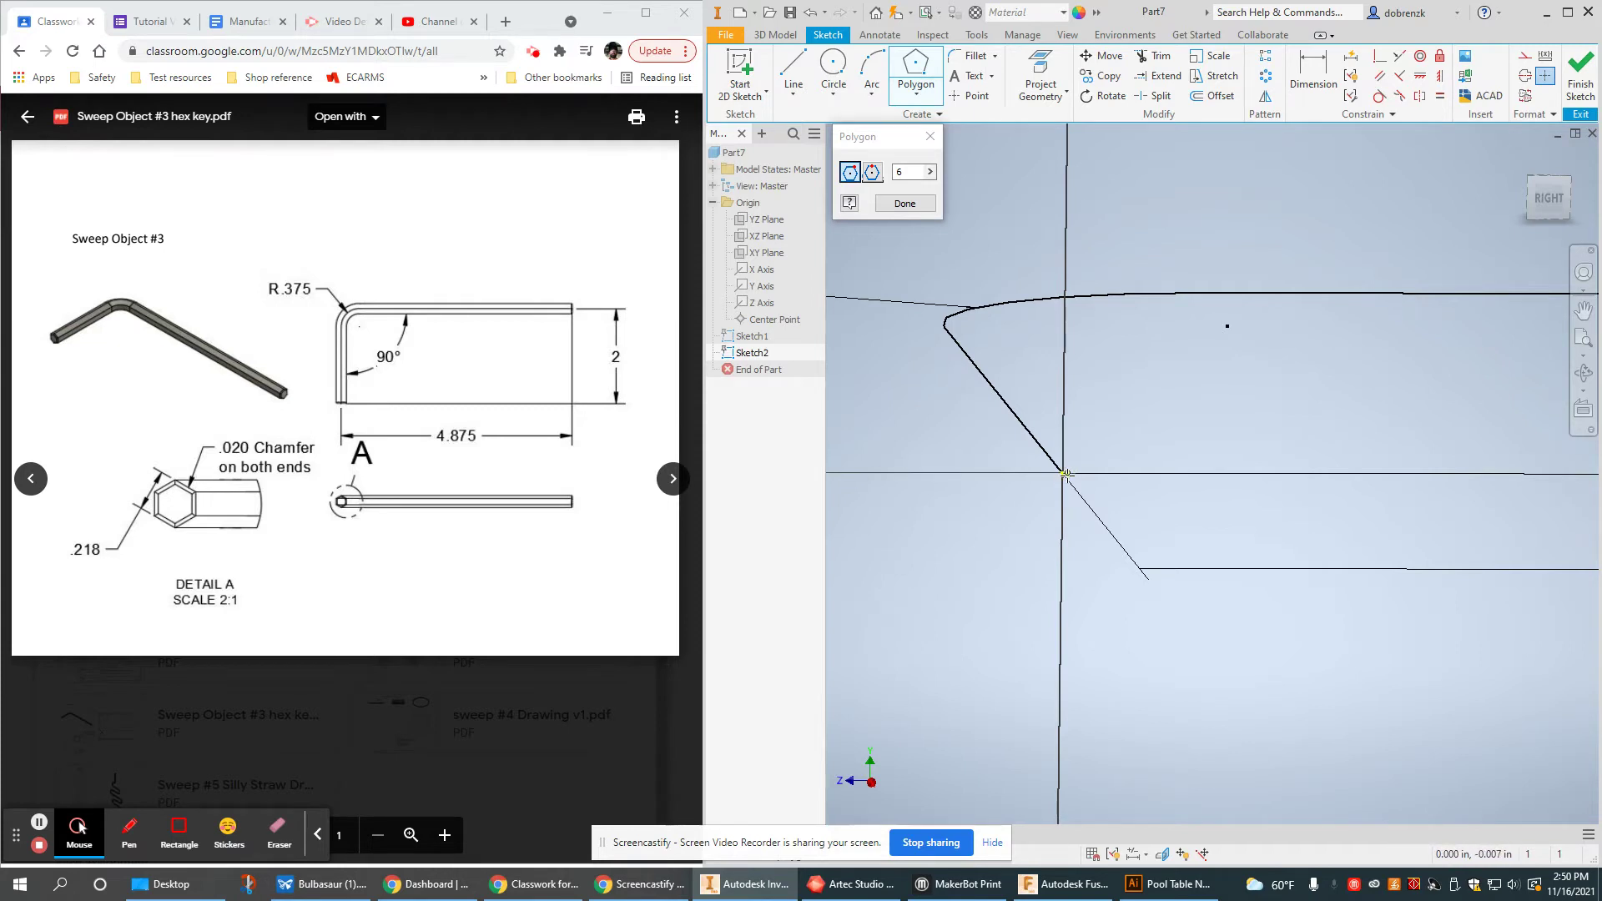
{"action": "left_click", "coordinate": [1040, 77]}
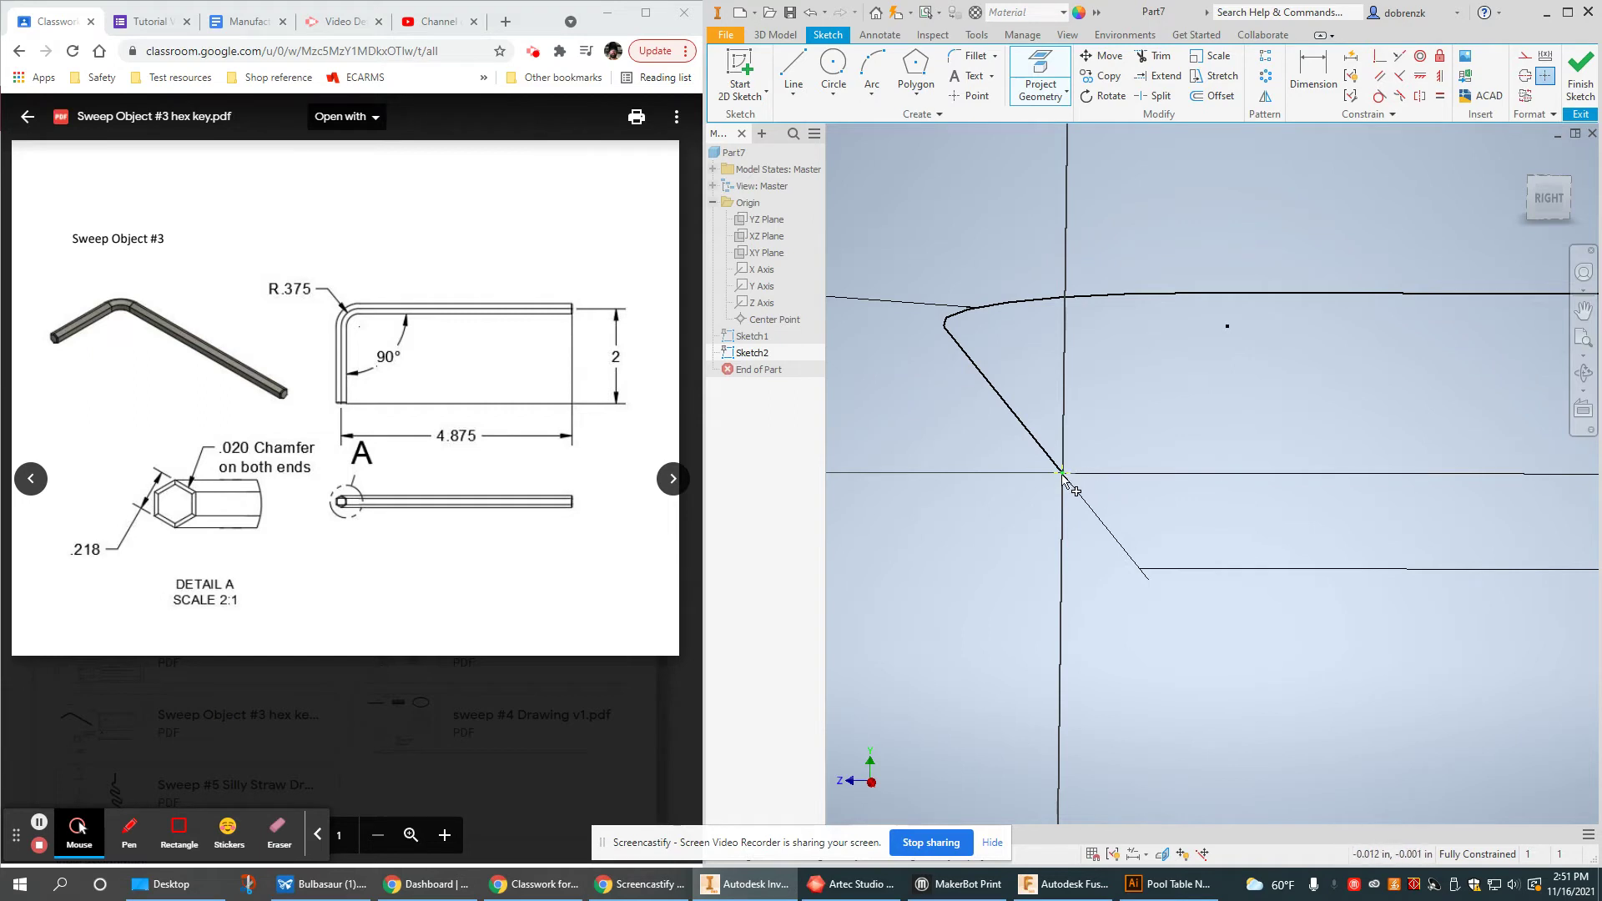
{"action": "left_click", "coordinate": [906, 73]}
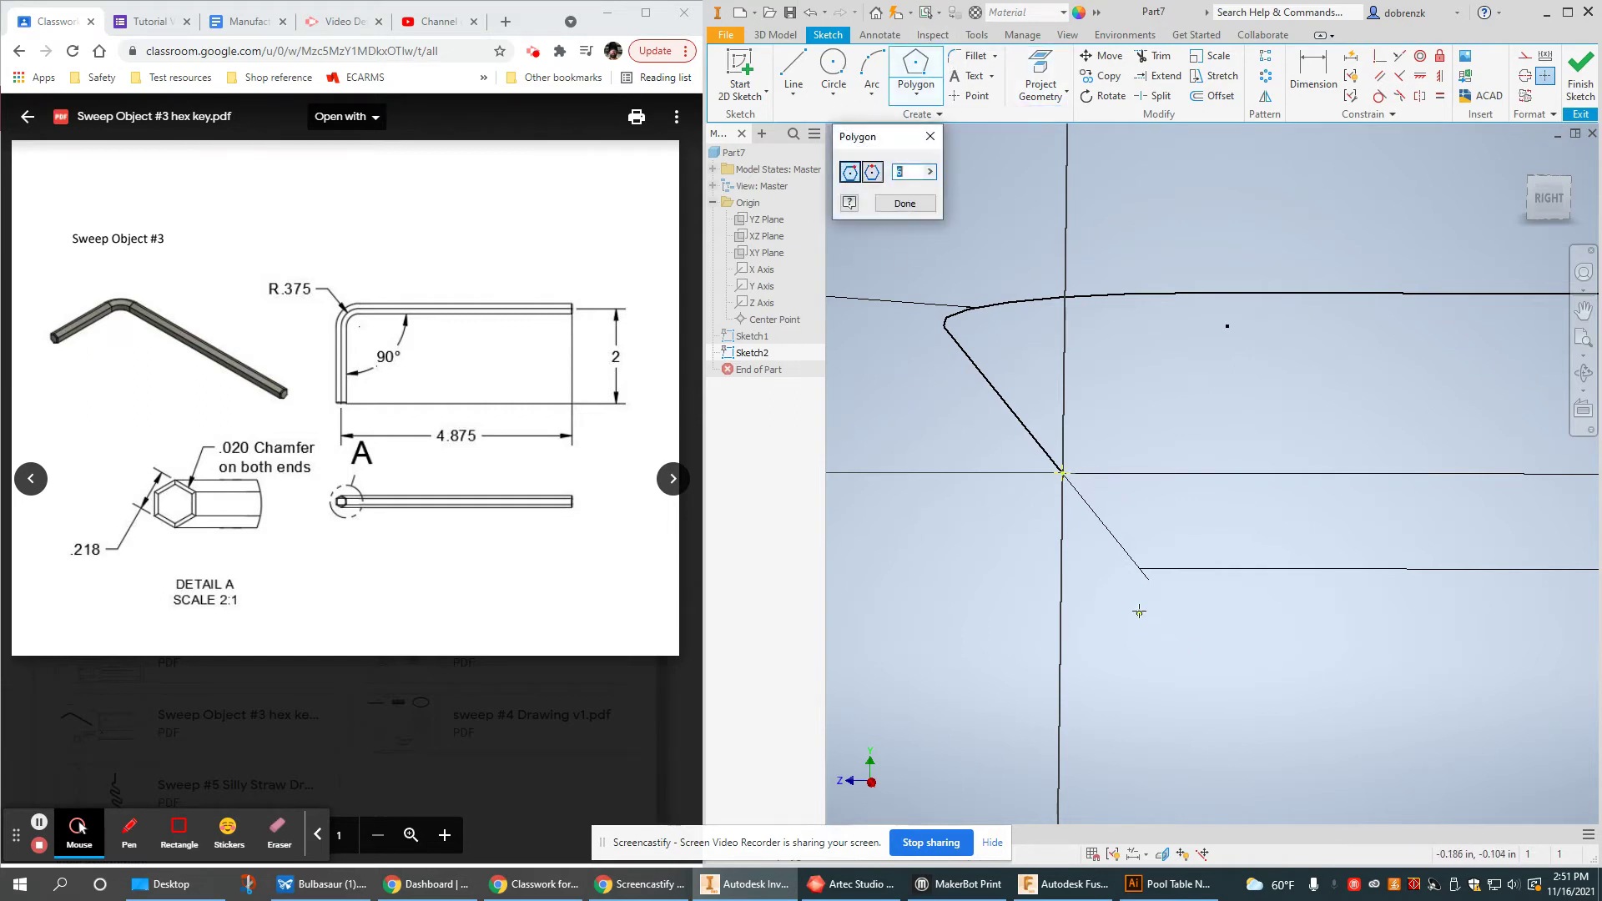
{"action": "left_click", "coordinate": [1062, 473]}
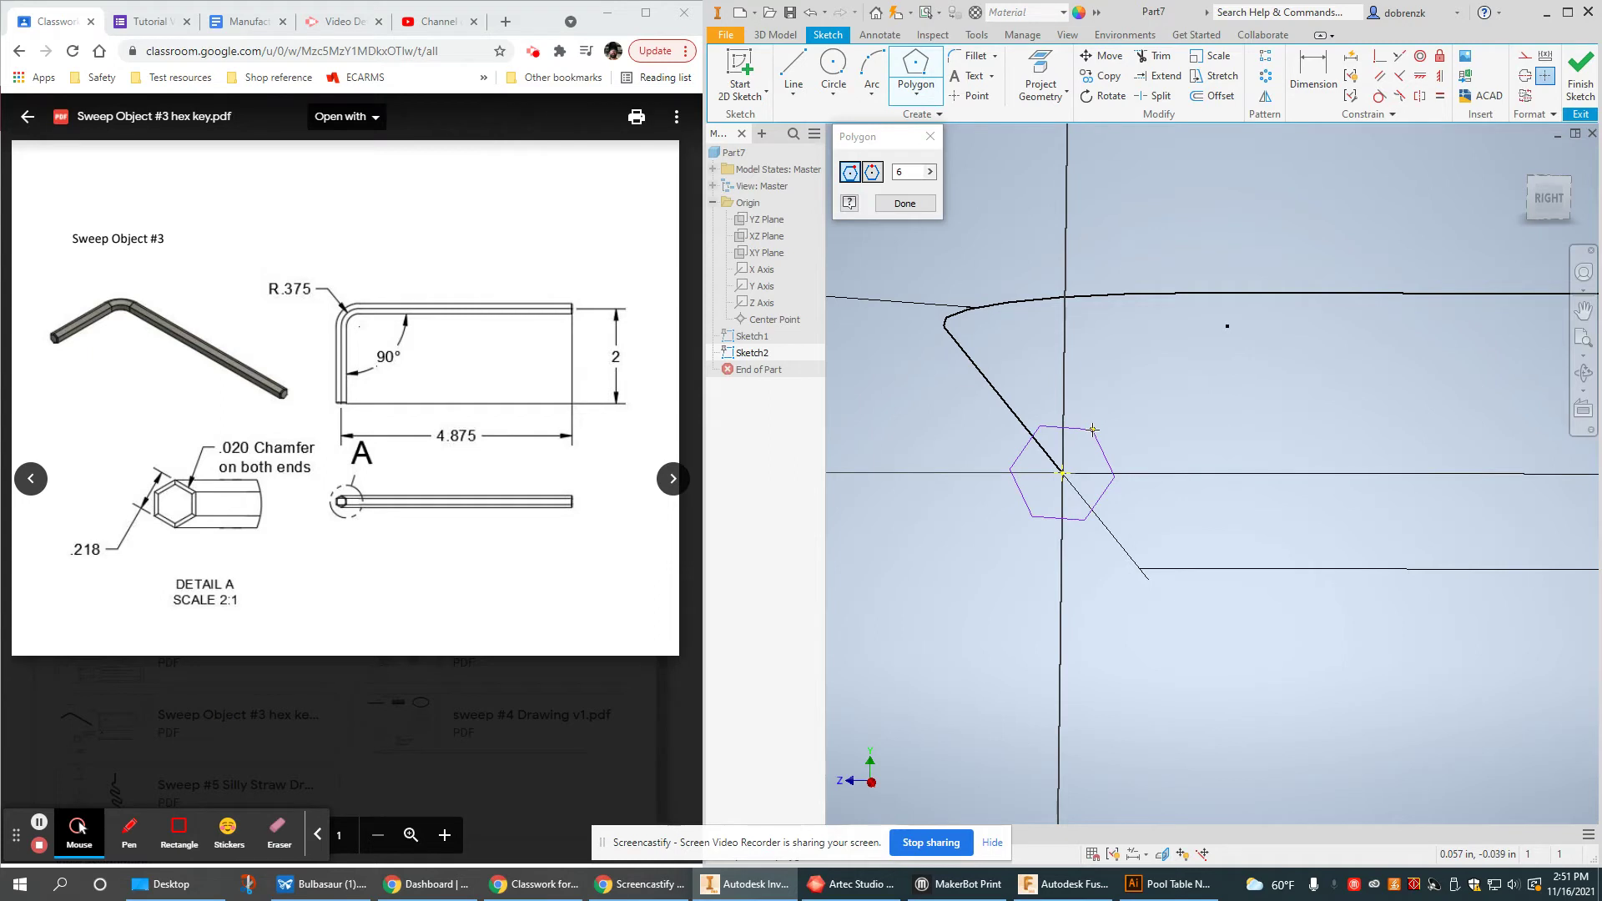
{"action": "left_click", "coordinate": [1093, 429]}
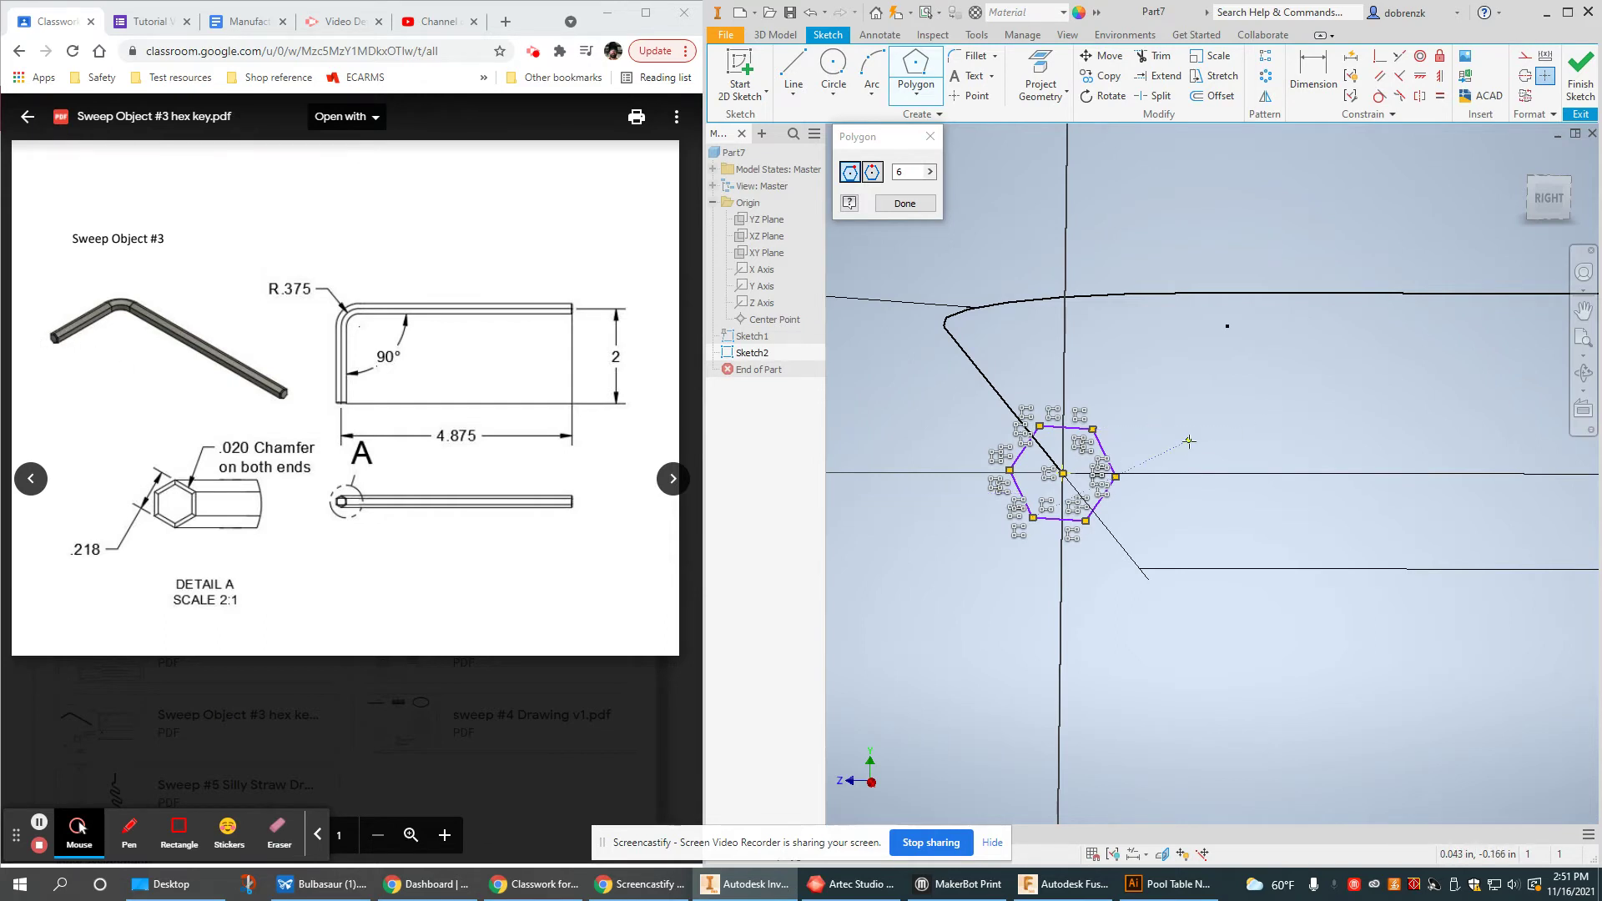
{"action": "left_click", "coordinate": [904, 204]}
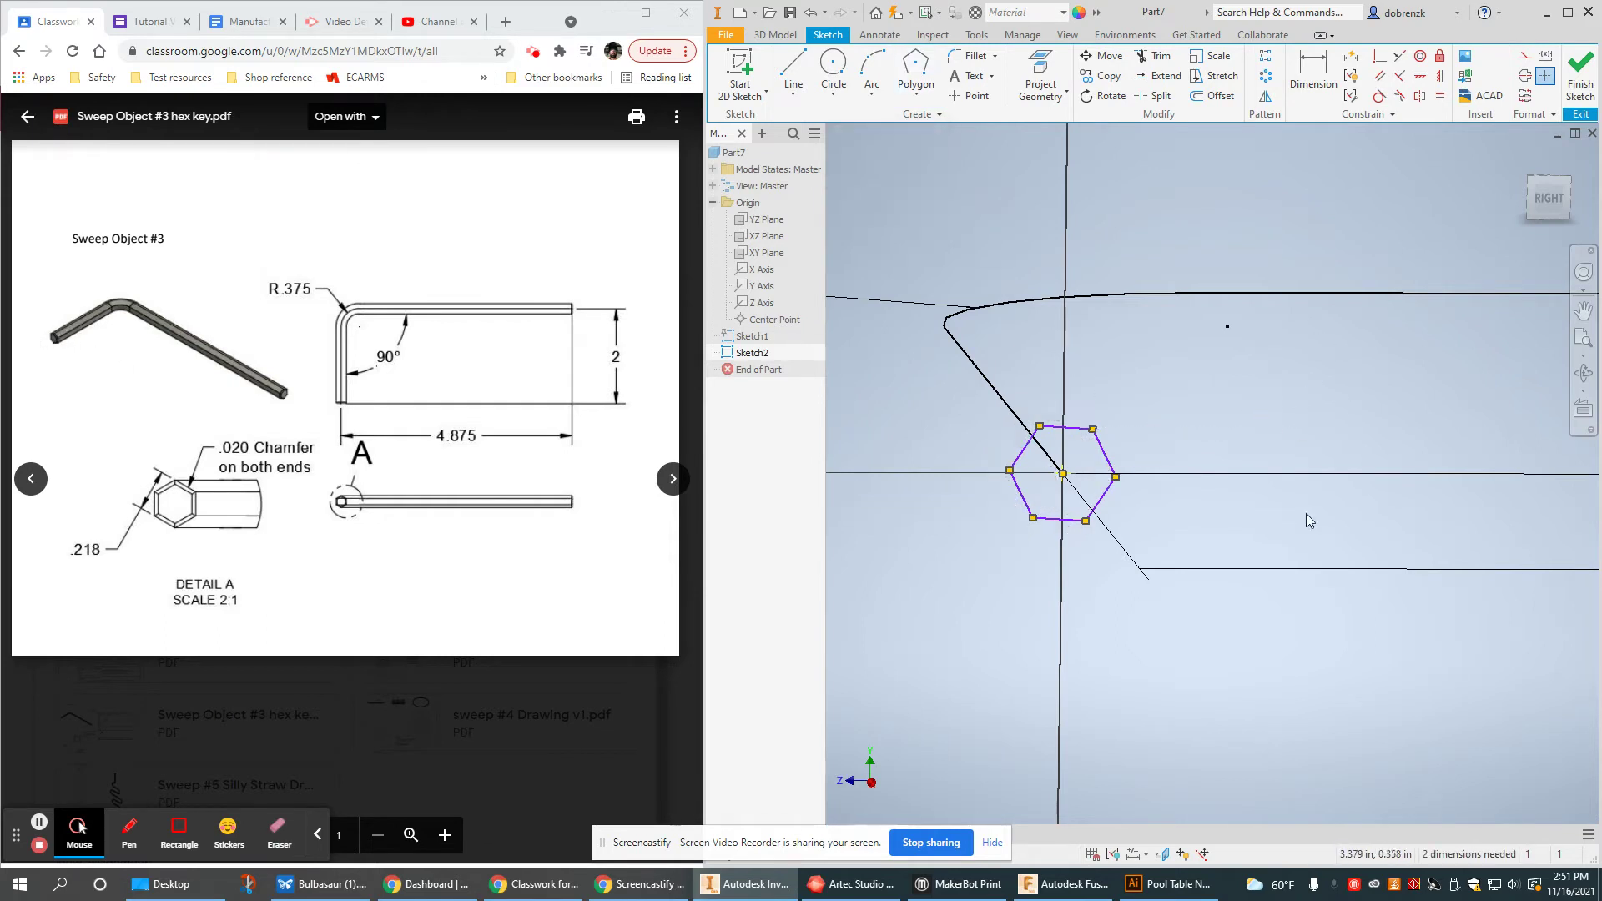
Step: Place a dimension between two opposite parallel sides of the hexagon
{"action": "scroll", "coordinate": [1096, 497], "scroll_direction": "up", "scroll_amount": 4}
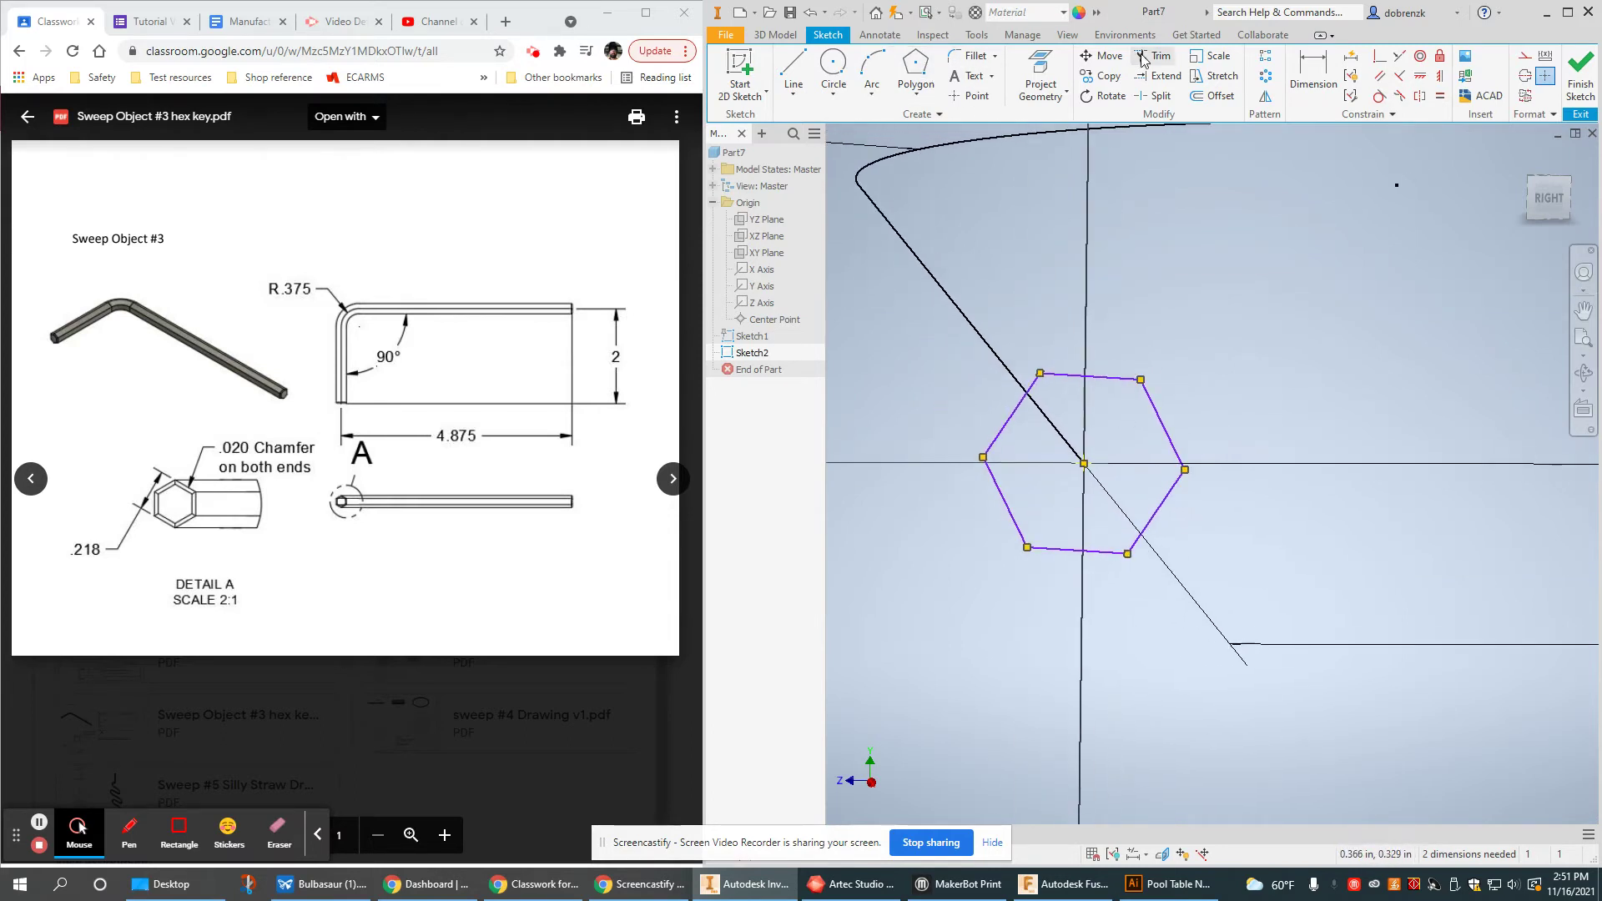
{"action": "left_click", "coordinate": [1316, 96]}
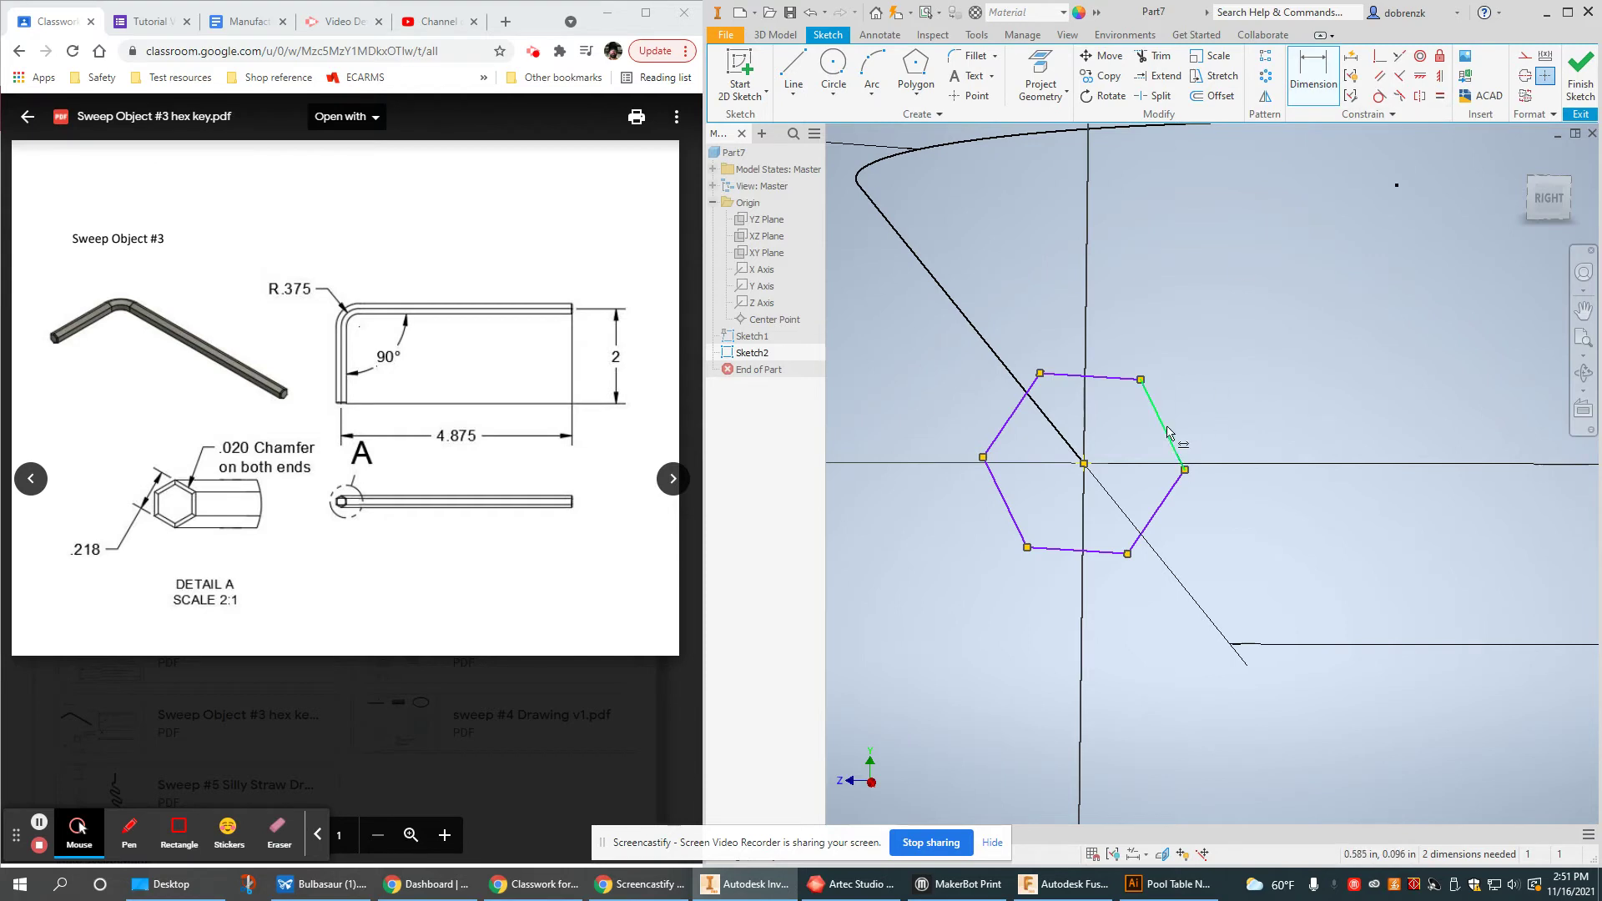
{"action": "left_click", "coordinate": [1168, 433]}
{"action": "left_click", "coordinate": [998, 499]}
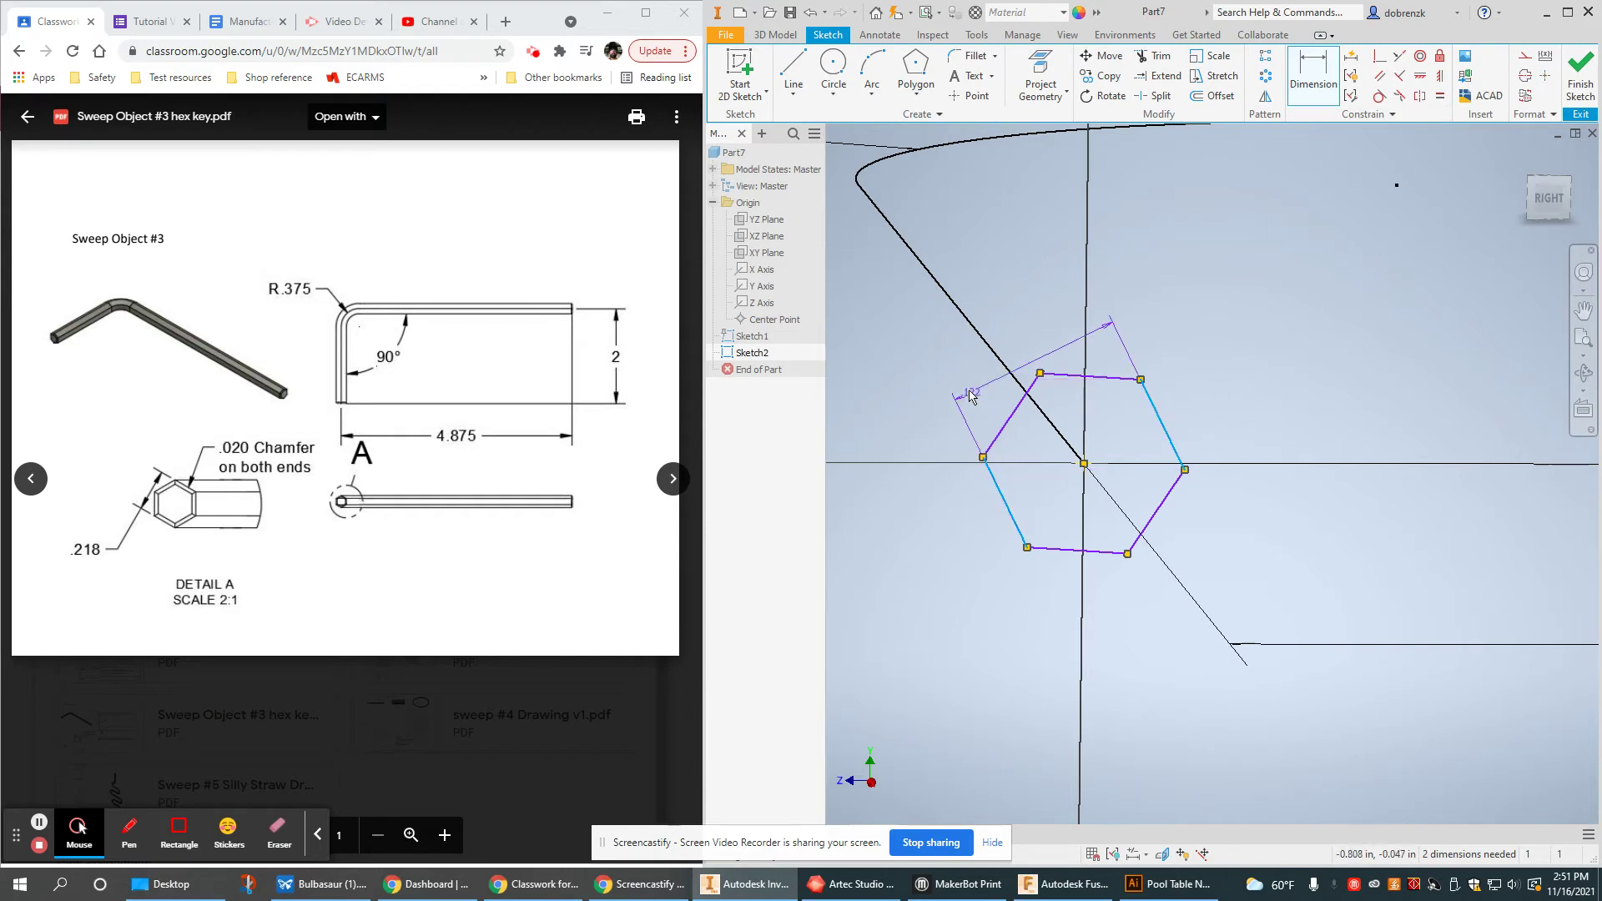
{"action": "left_click", "coordinate": [995, 306]}
{"action": "type", "text": "2.18"}
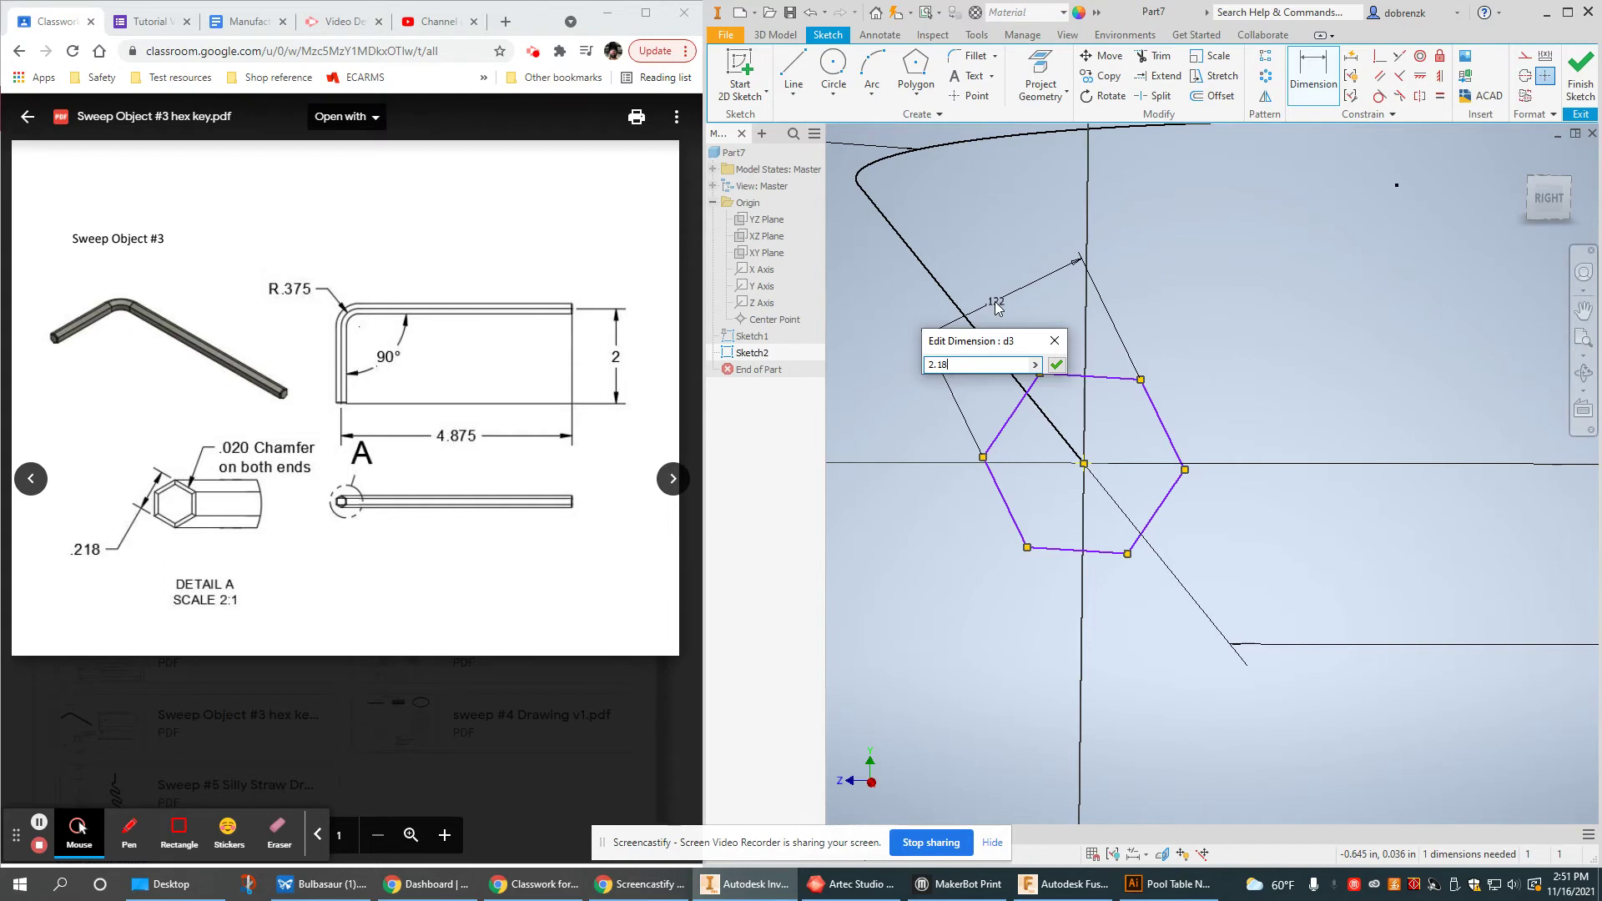
{"action": "key", "text": "Return"}
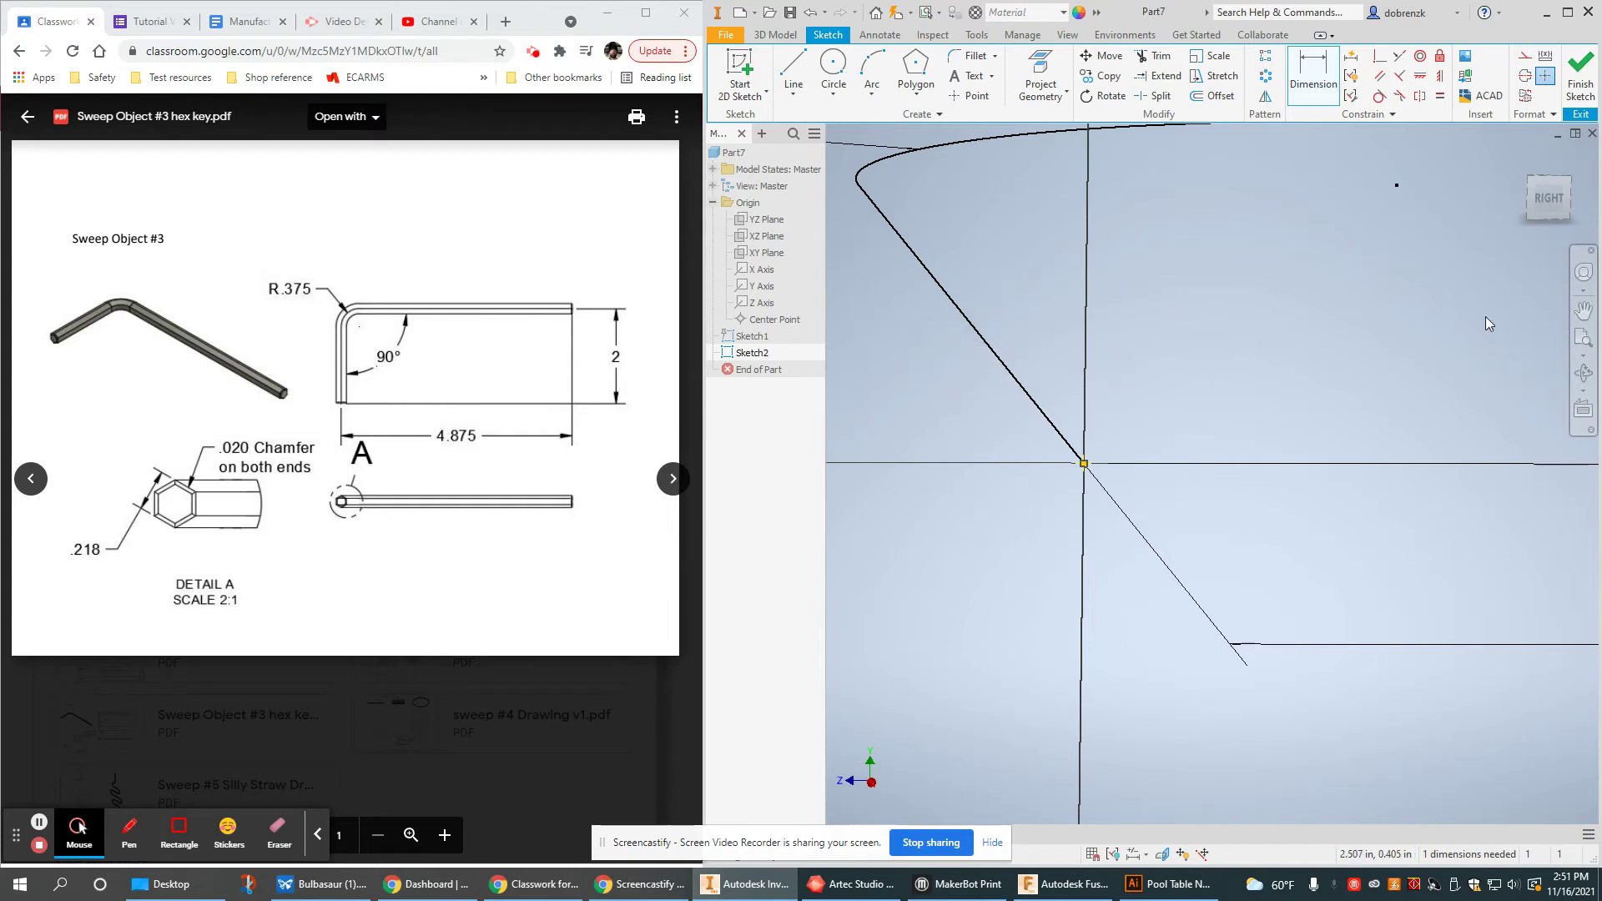
{"action": "scroll", "coordinate": [1338, 464], "scroll_direction": "up", "scroll_amount": 5}
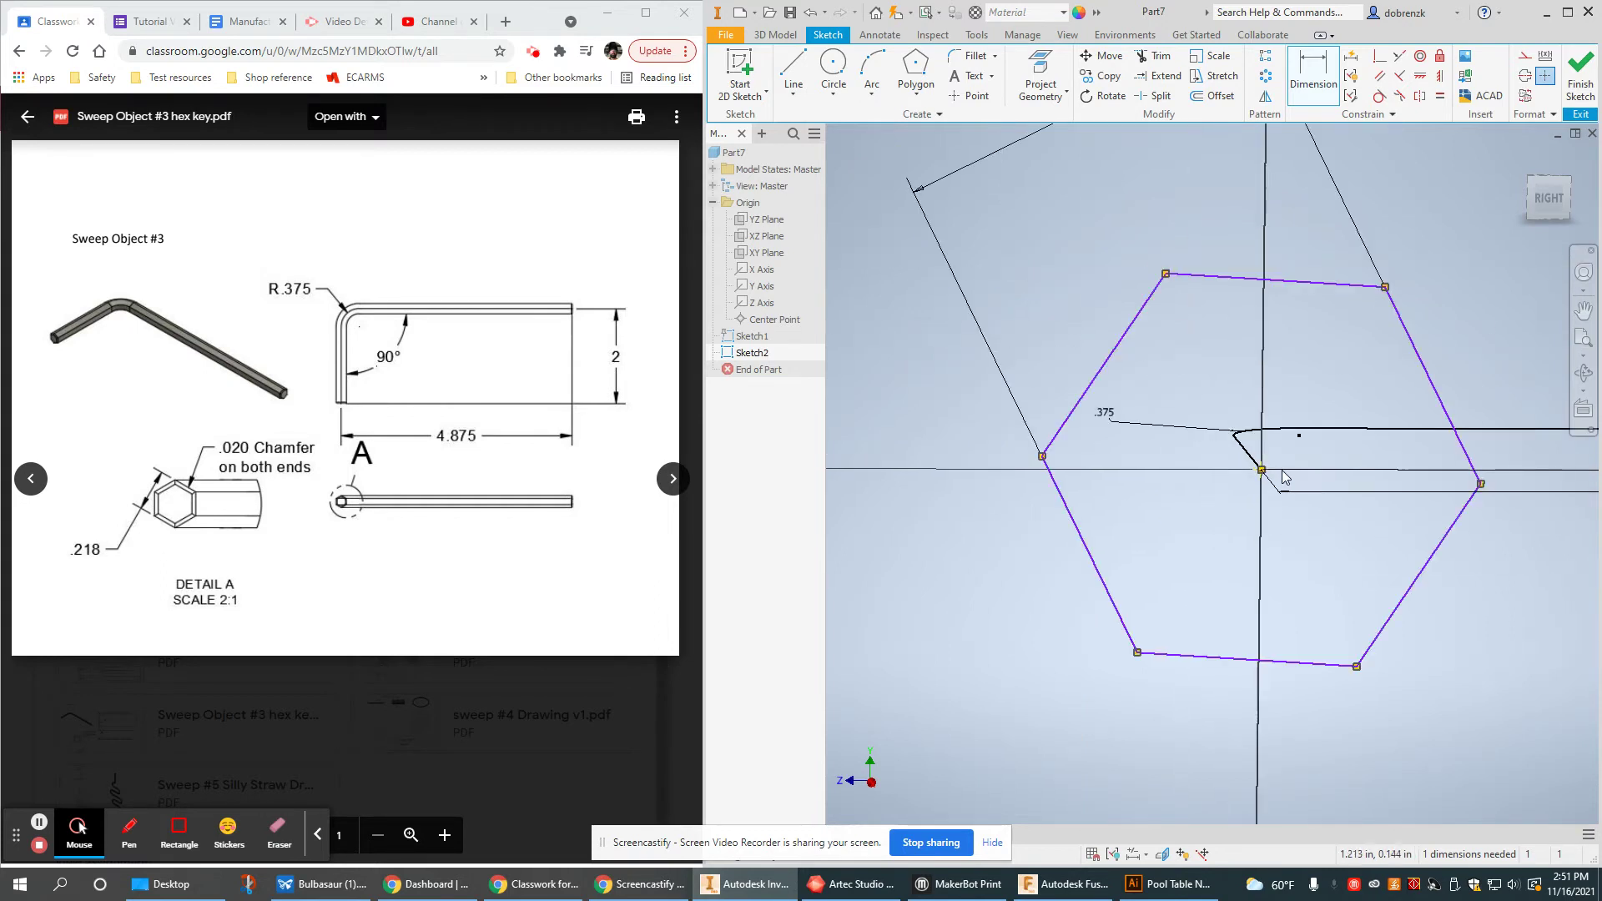
{"action": "key", "text": "ctrl+z"}
{"action": "scroll", "coordinate": [1252, 445], "scroll_direction": "down", "scroll_amount": 5}
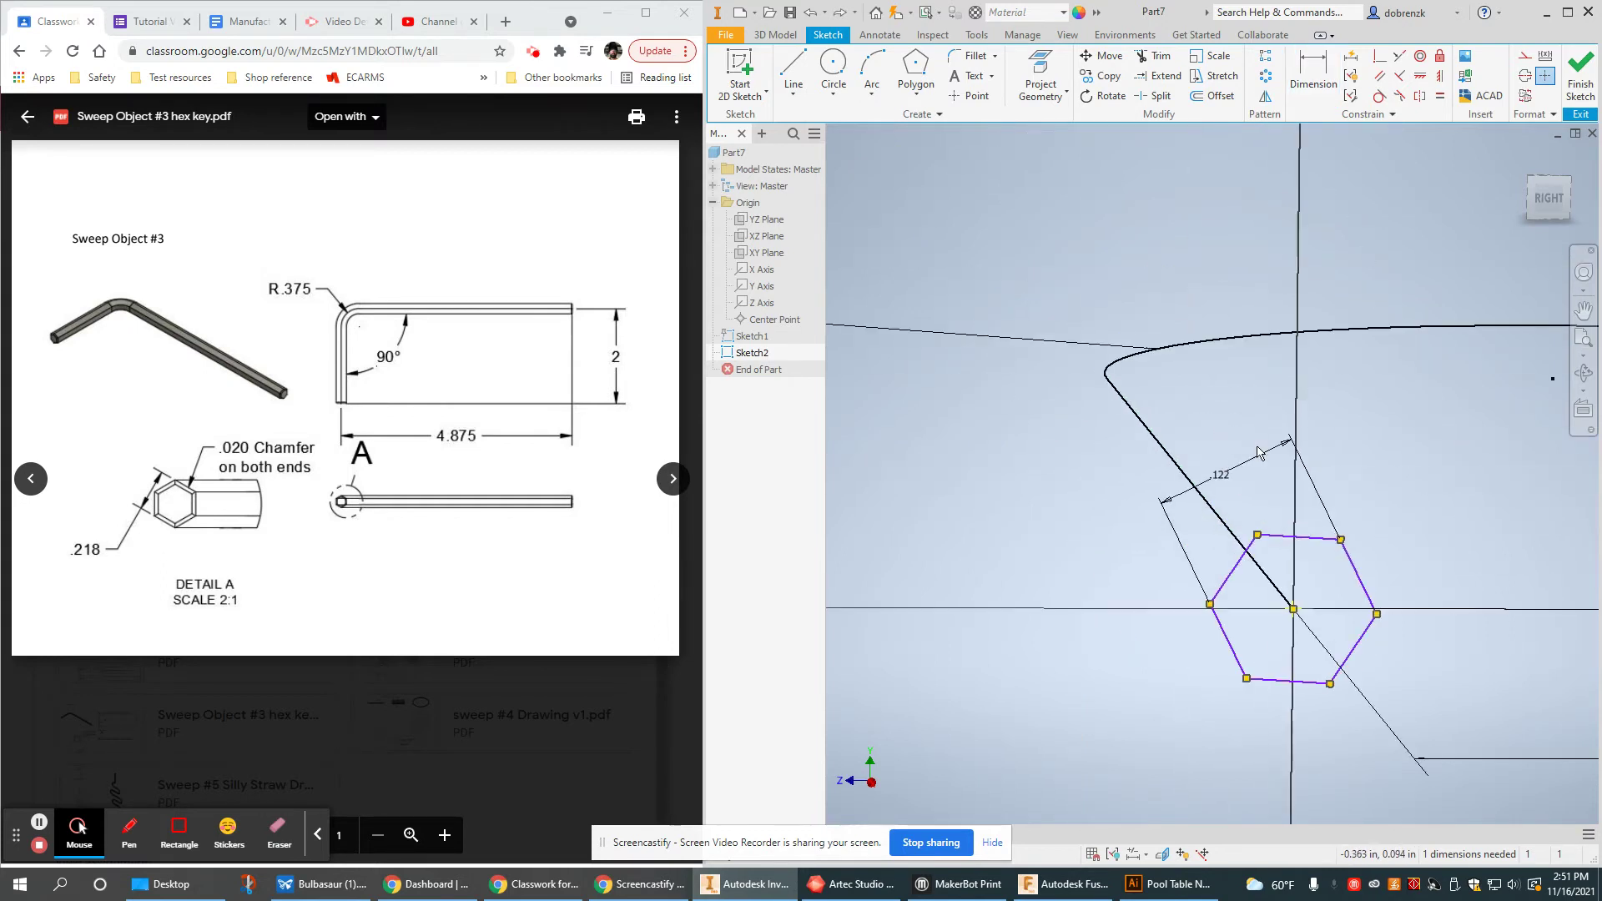
Step: Set the hexagon's across-flats dimension to 0.218 in
{"action": "double_click", "coordinate": [1224, 473]}
{"action": "type", "text": "."}
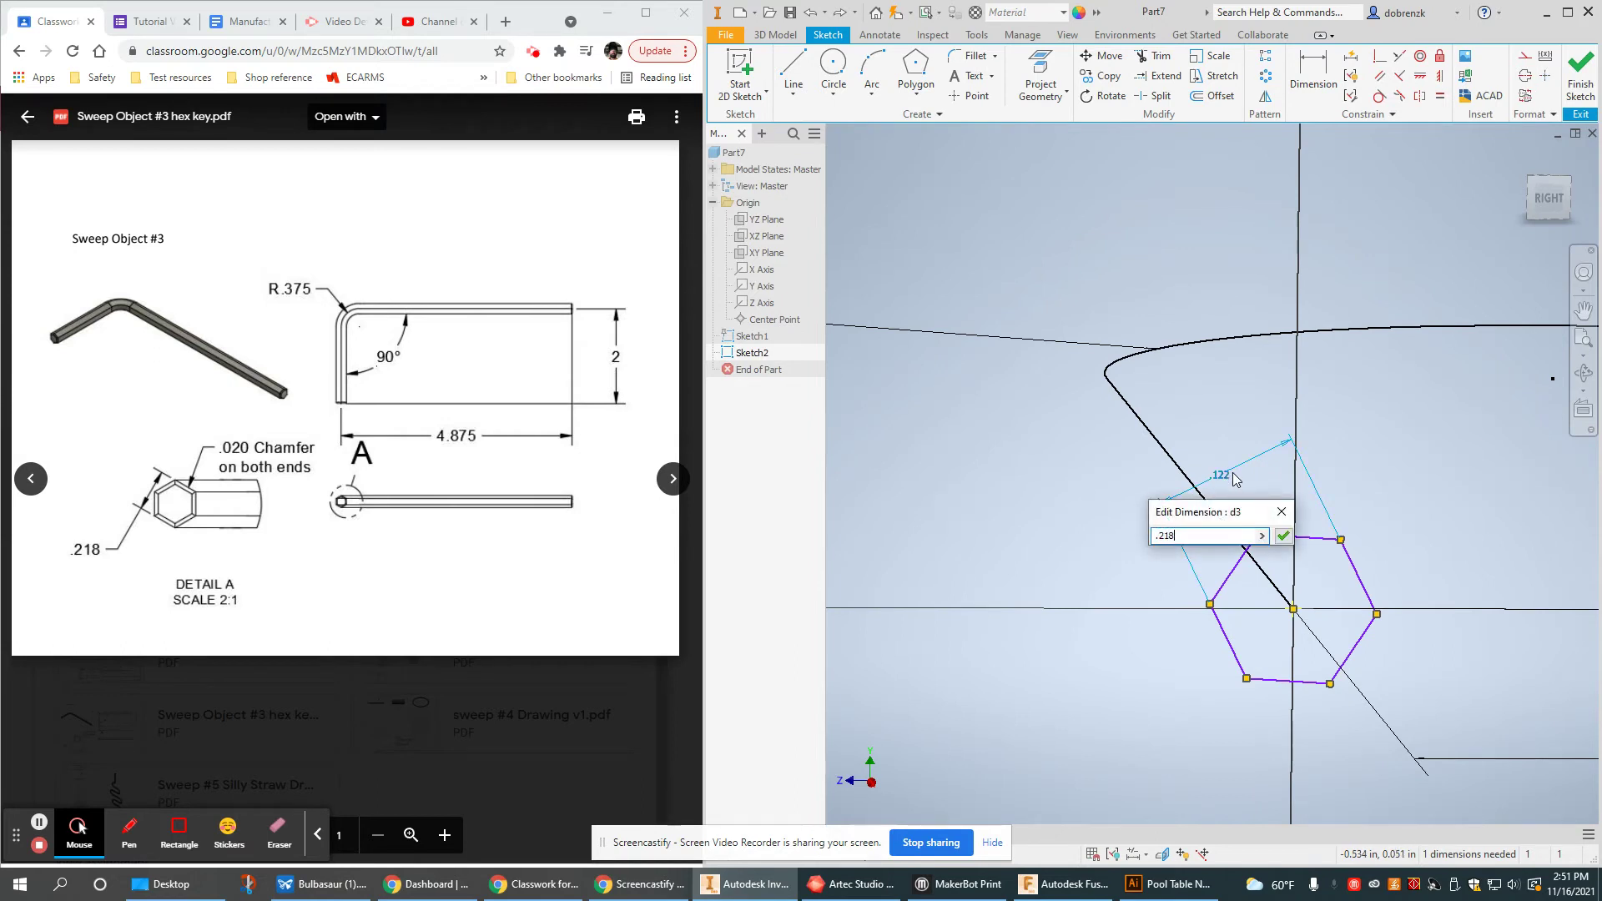
{"action": "type", "text": "218"}
{"action": "key", "text": "Return"}
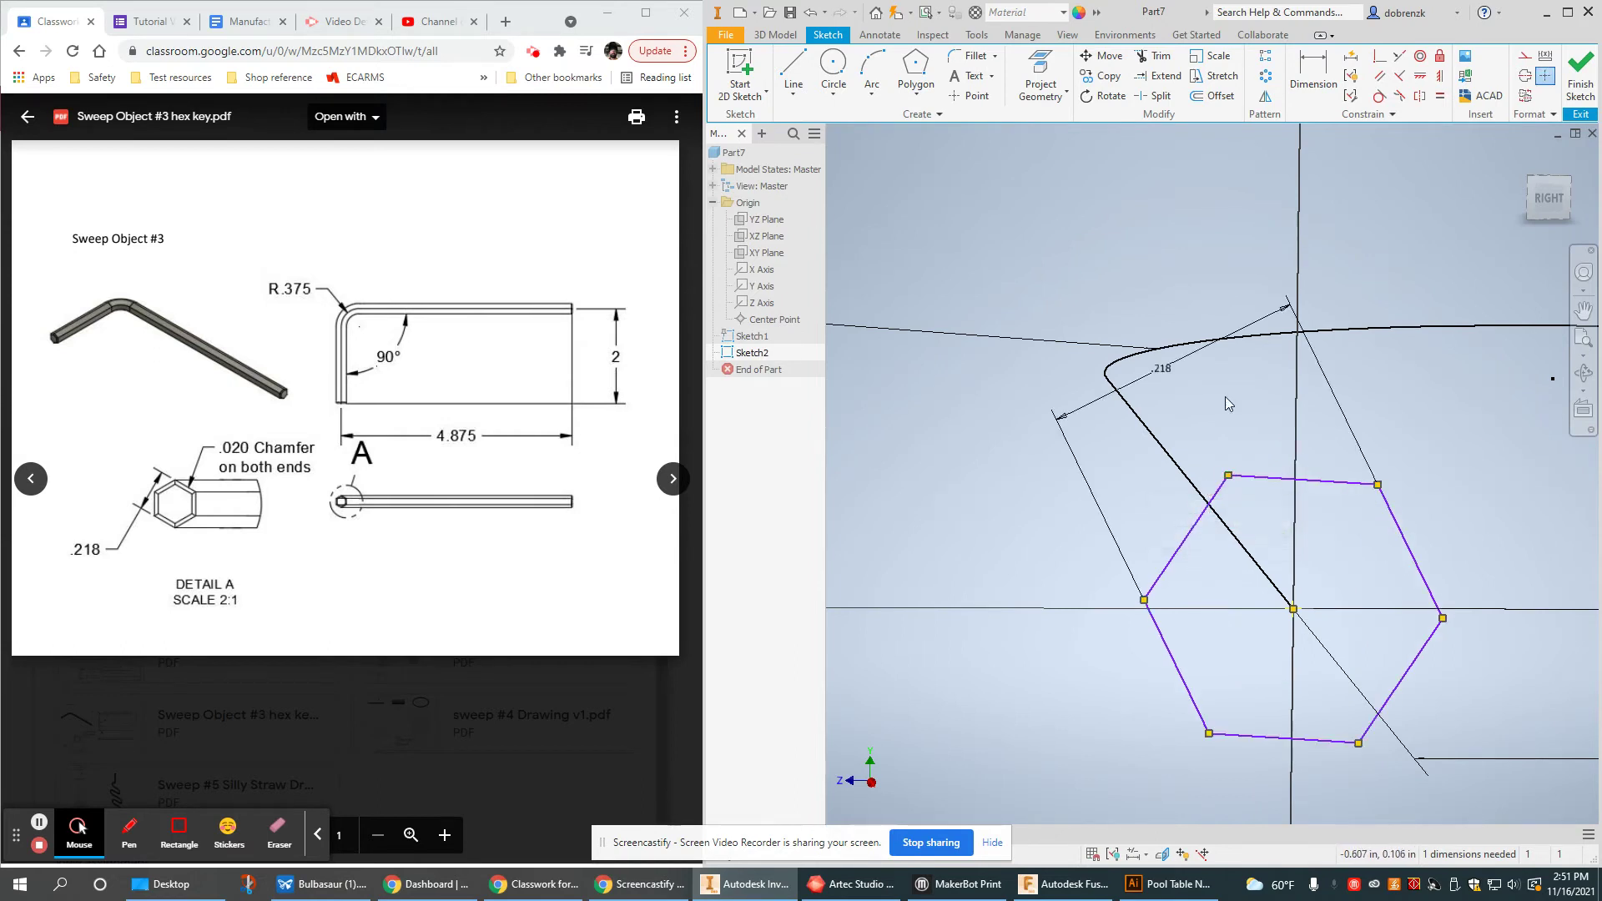
Step: Apply a Horizontal constraint between the hexagon's centre and its upper-left vertex to put that vertex straight above the centre, and finish the sketch
{"action": "left_click", "coordinate": [1439, 80]}
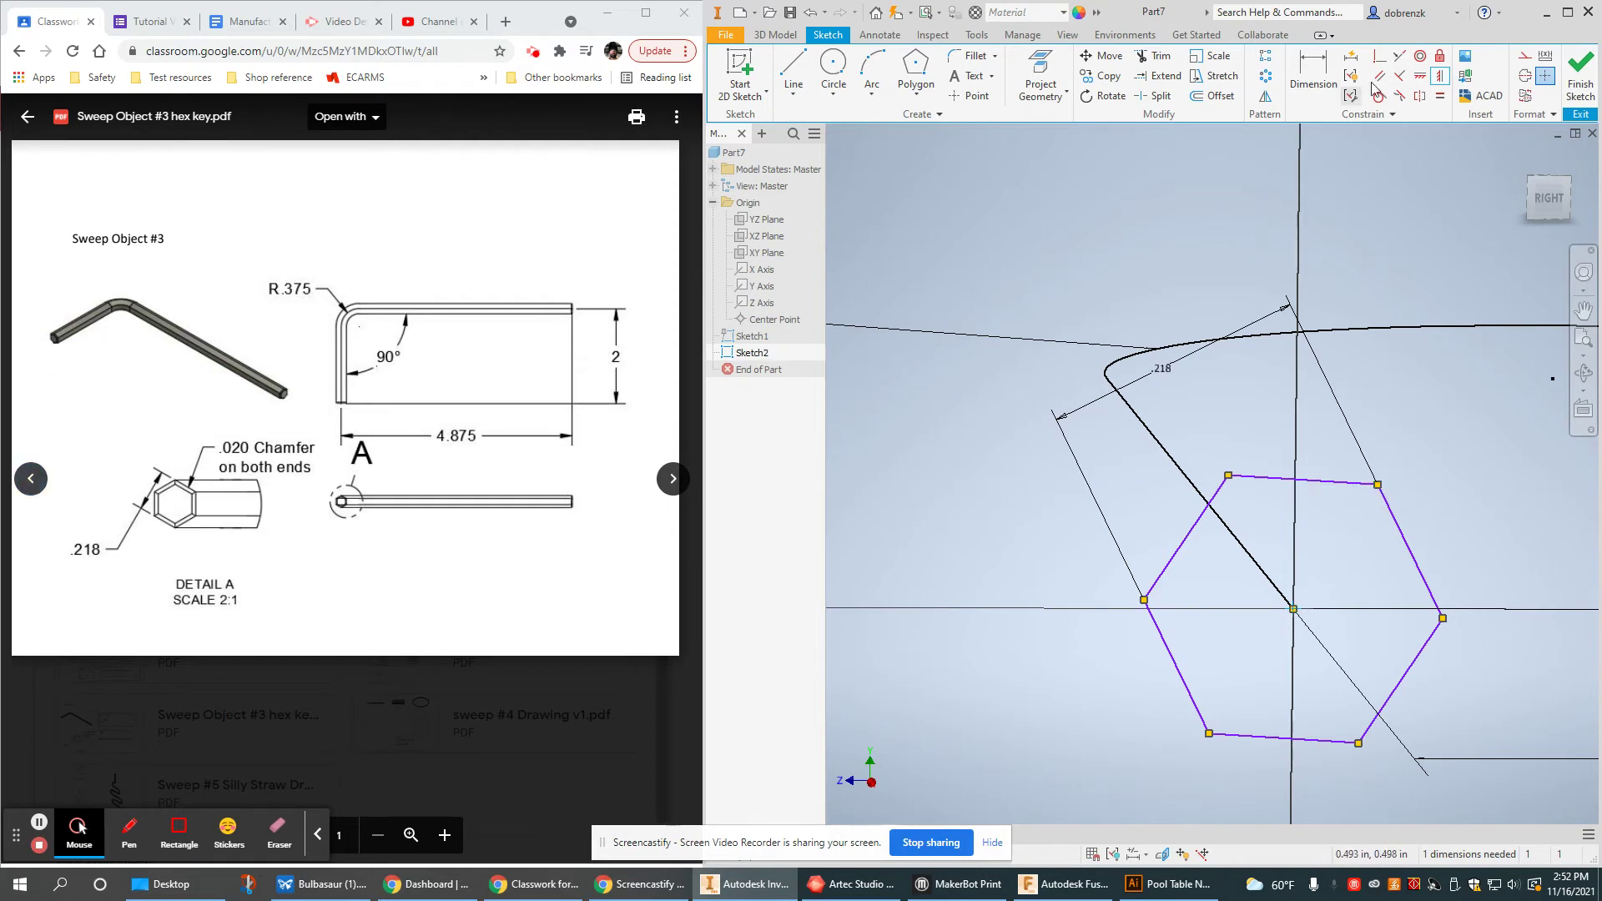
{"action": "left_click", "coordinate": [1421, 77]}
{"action": "left_click", "coordinate": [1294, 611]}
{"action": "left_click", "coordinate": [1228, 477]}
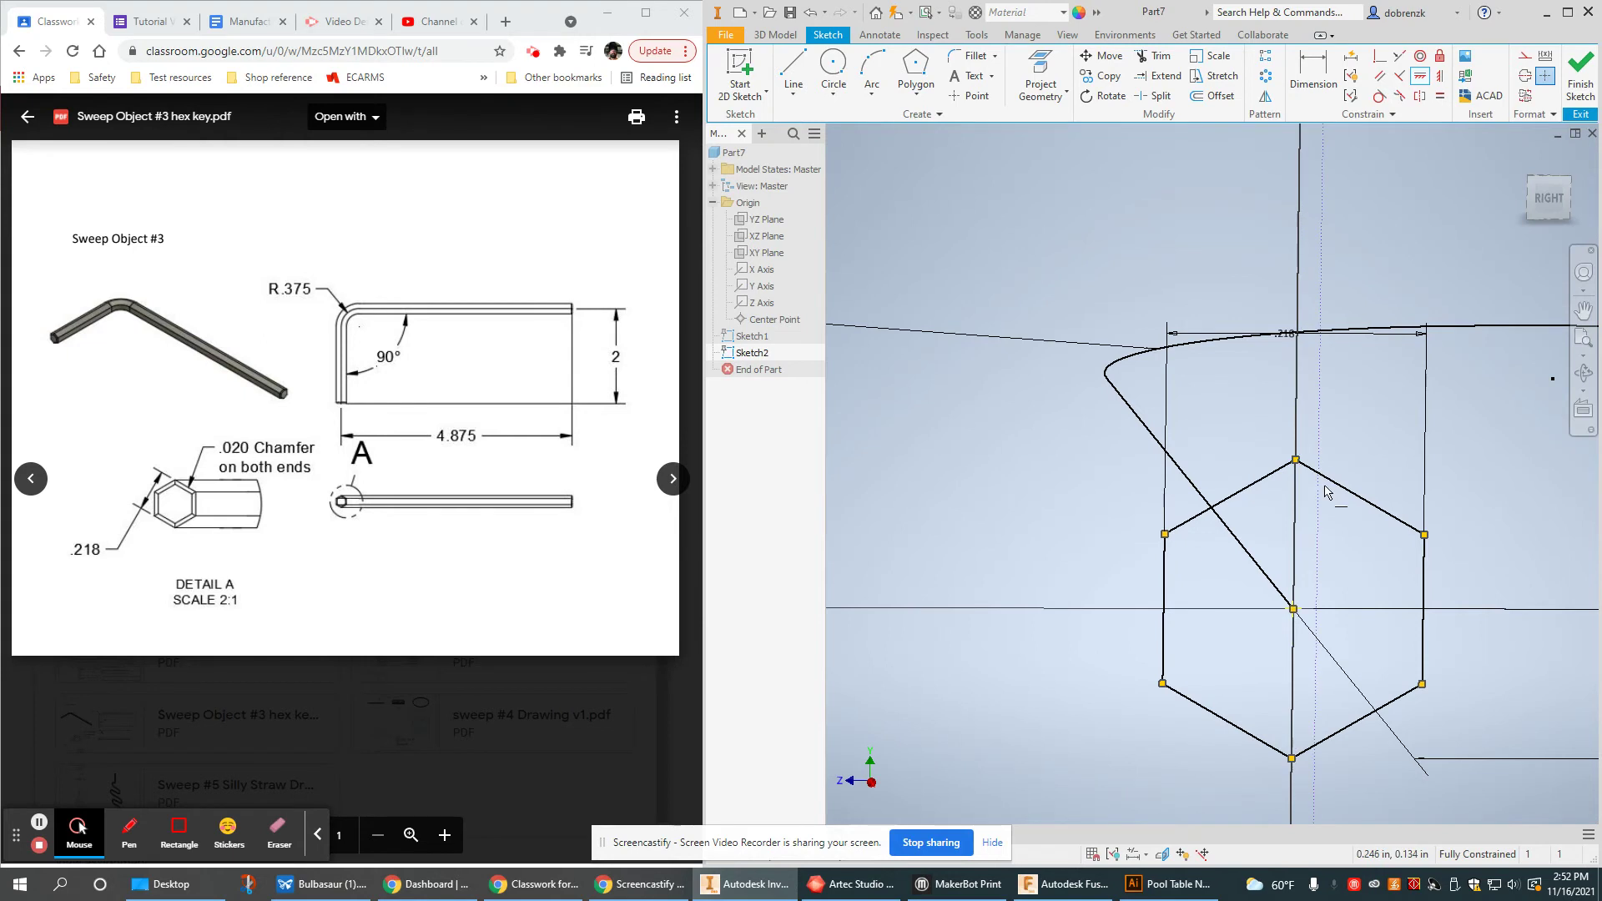
{"action": "scroll", "coordinate": [1327, 490], "scroll_direction": "down", "scroll_amount": 5}
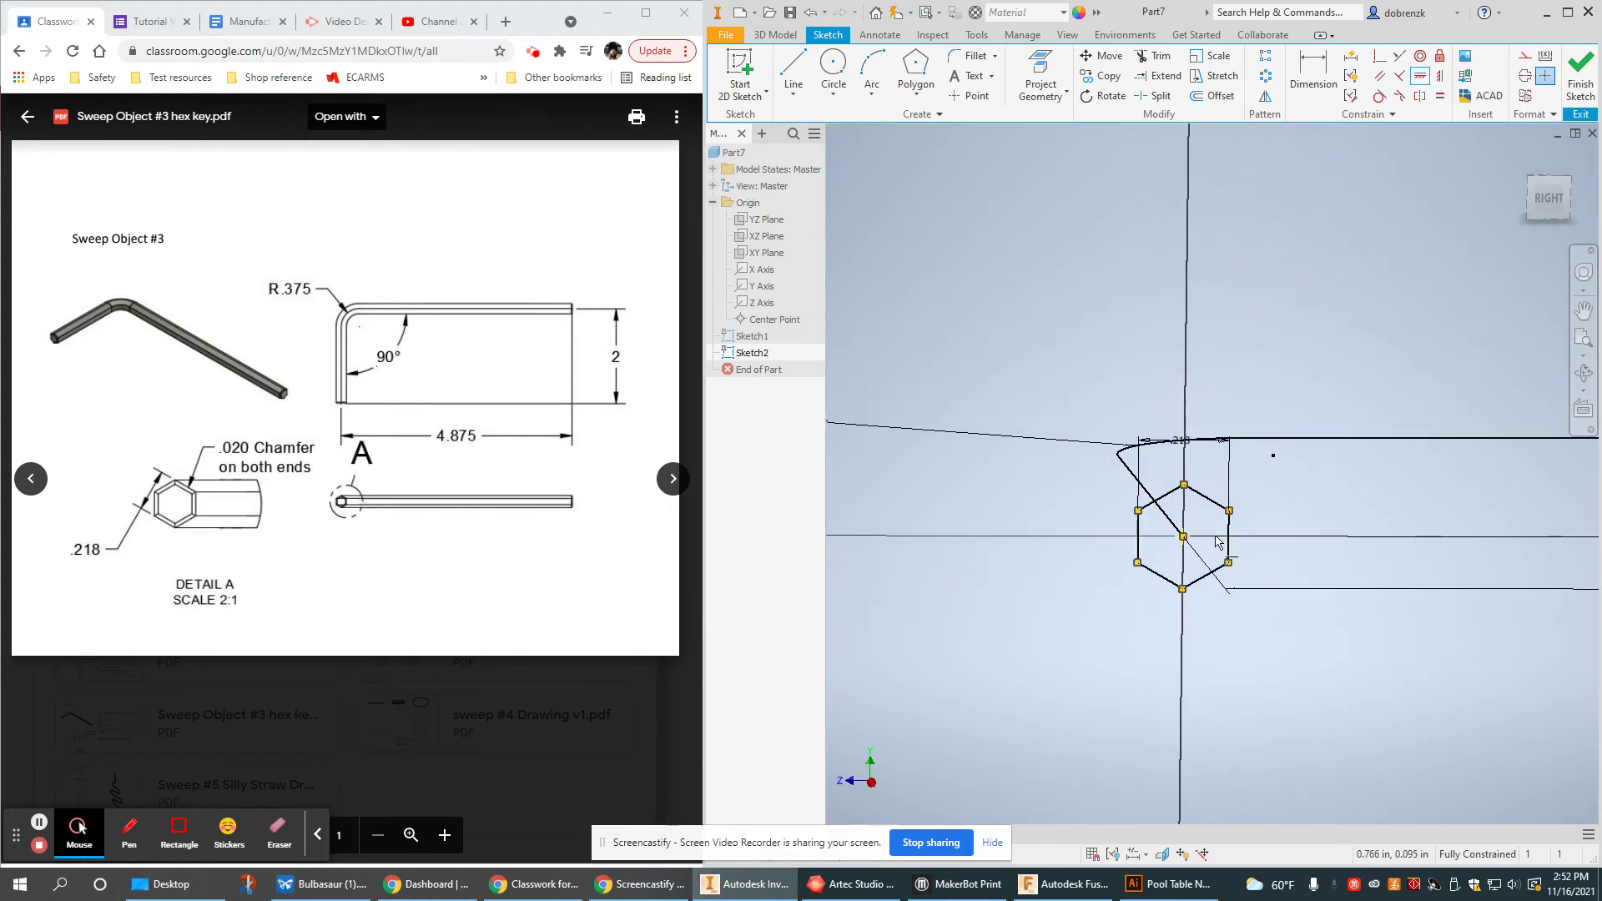
{"action": "scroll", "coordinate": [1089, 536], "scroll_direction": "down", "scroll_amount": 1}
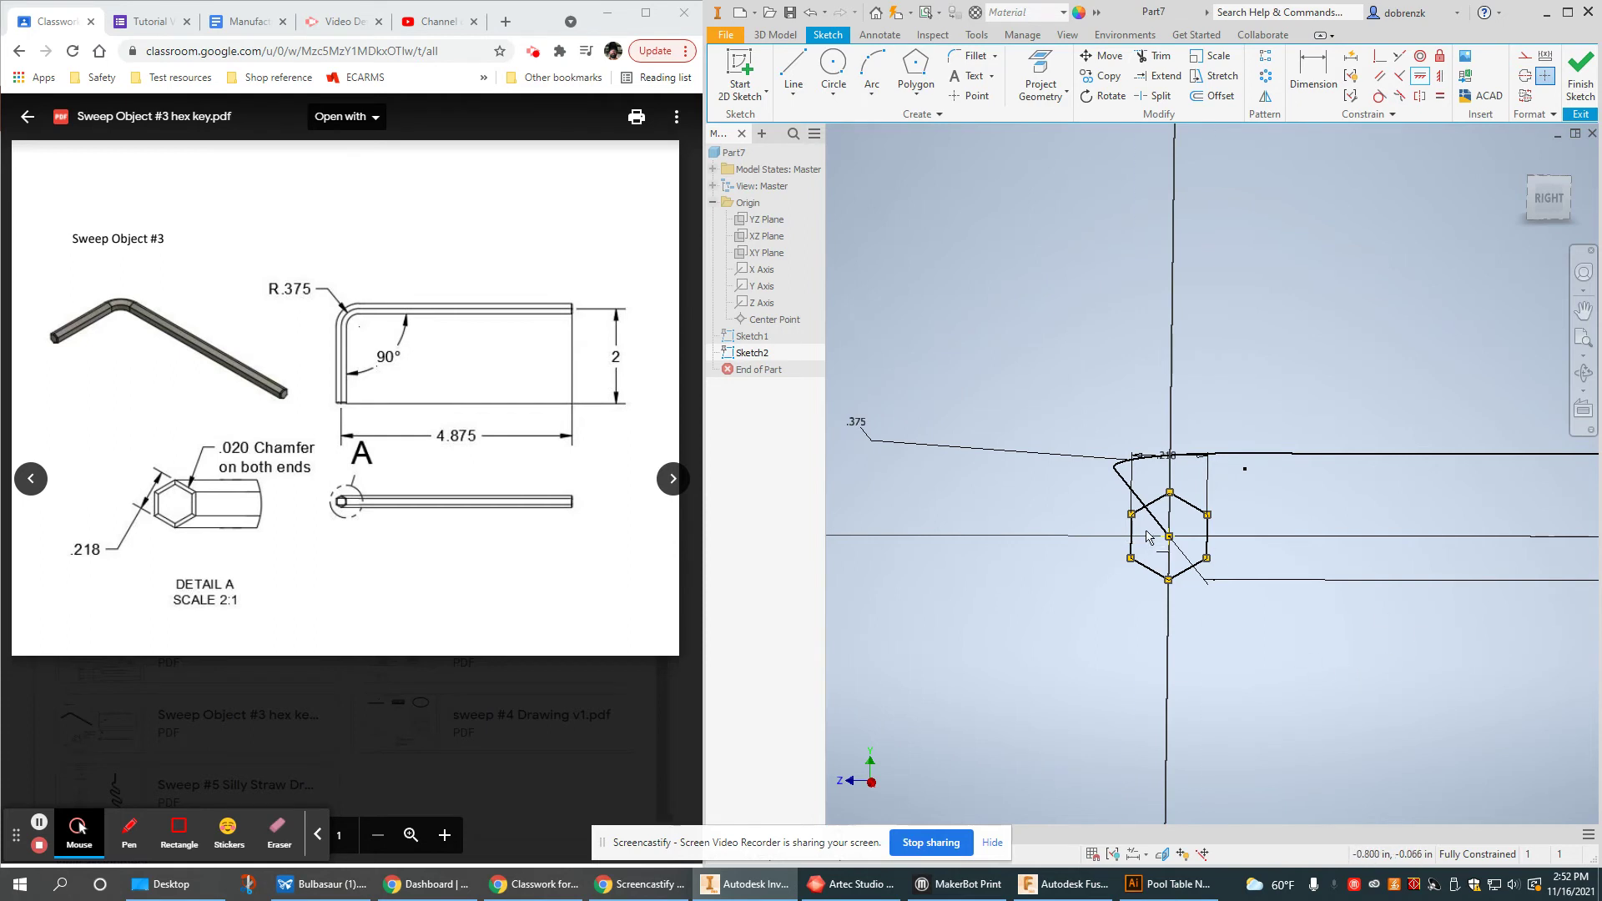
{"action": "middle_click_drag", "start_coordinate": [1162, 522], "coordinate": [1160, 539], "text": "shift"}
{"action": "middle_click_drag", "start_coordinate": [1275, 605], "coordinate": [1160, 569]}
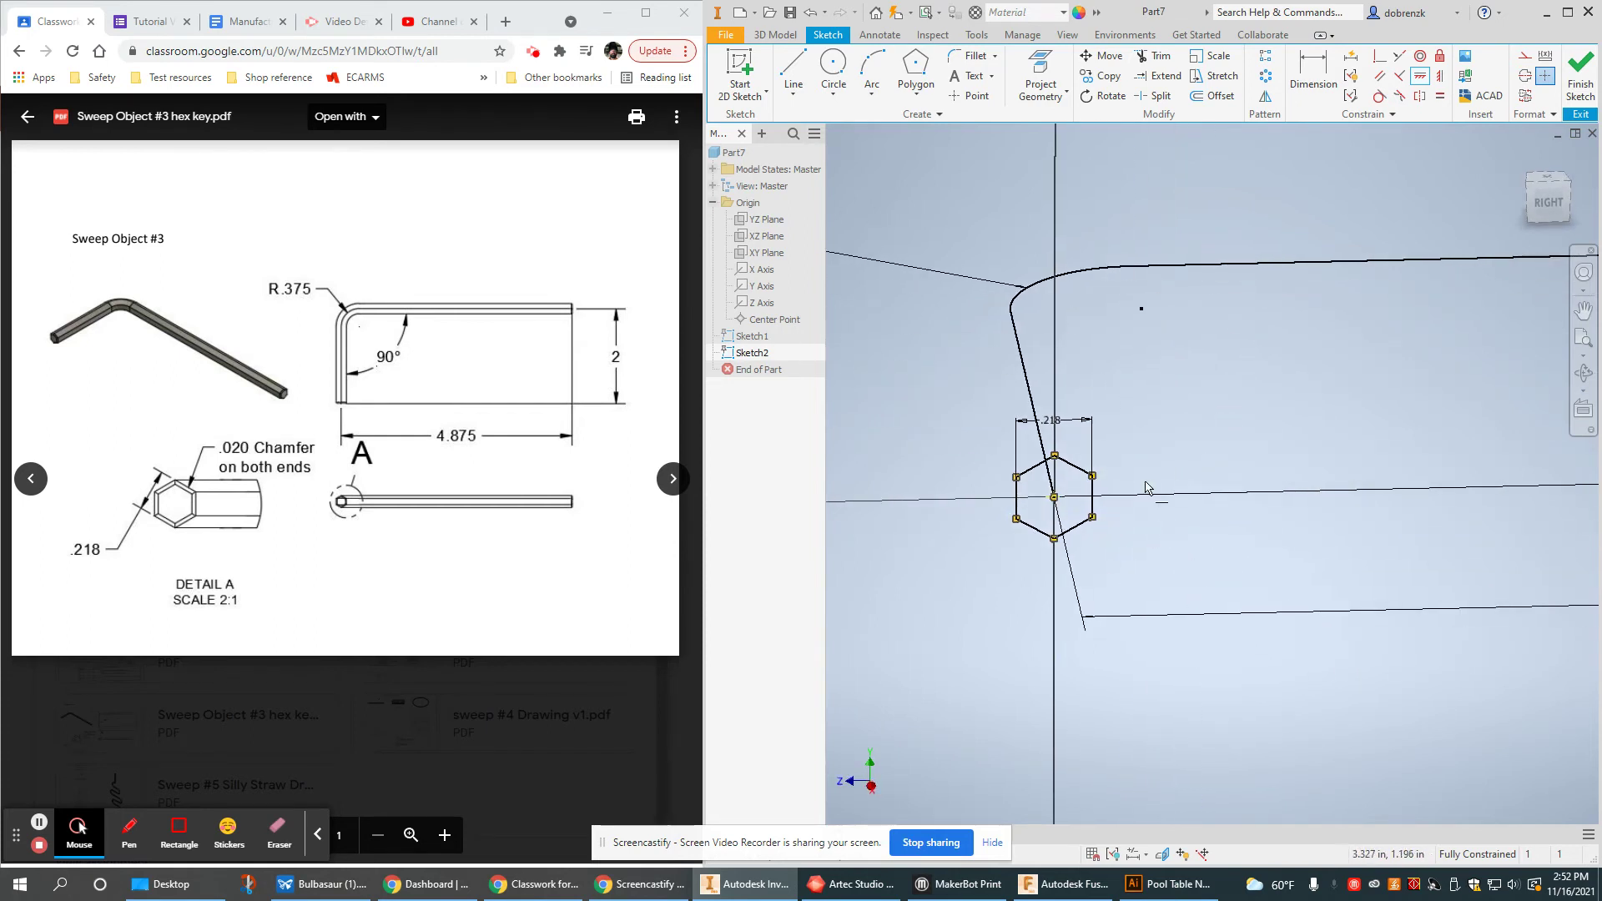
{"action": "left_click", "coordinate": [1580, 85]}
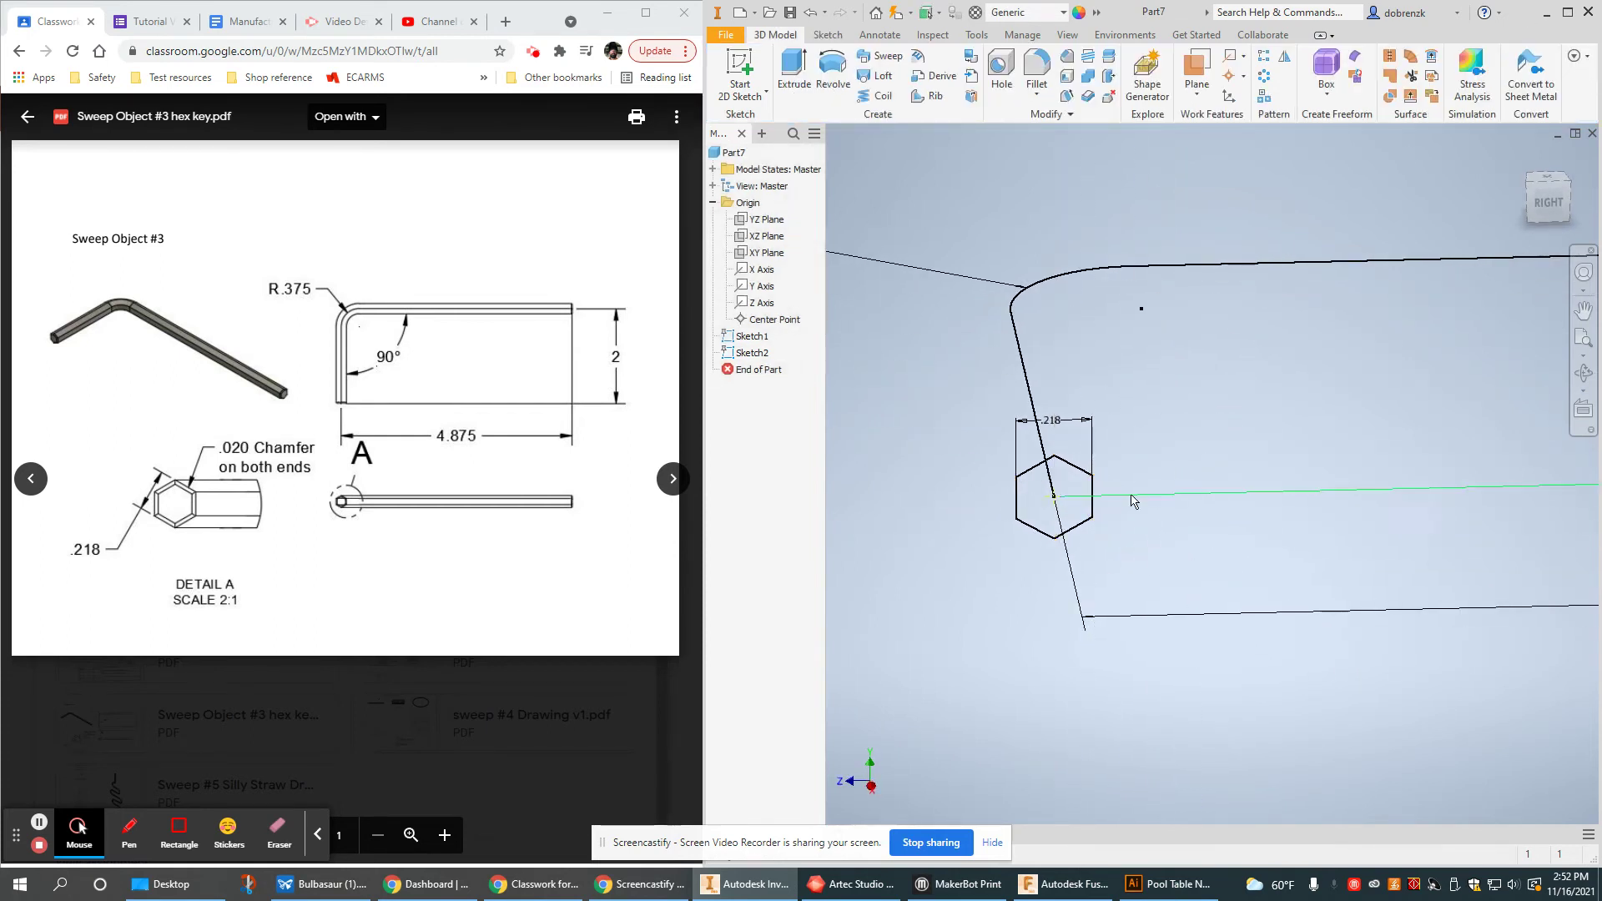
Step: Sweep the hexagonal profile along the bent three-curve path with 0 deg taper and 0 deg twist
{"action": "left_click", "coordinate": [883, 55]}
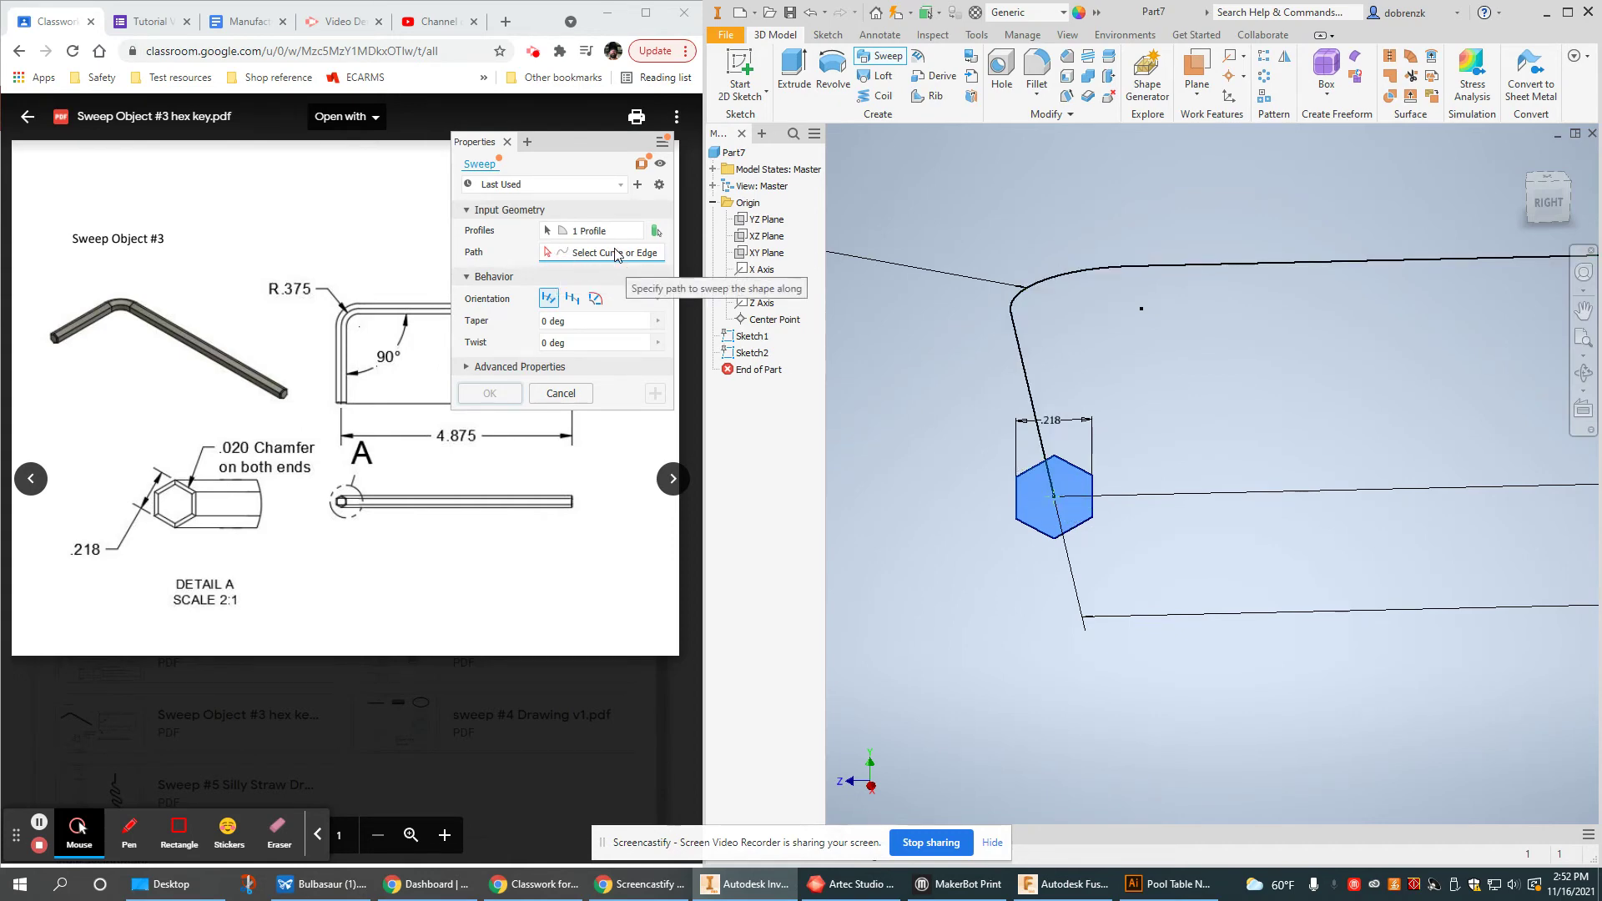
{"action": "left_click", "coordinate": [1025, 364]}
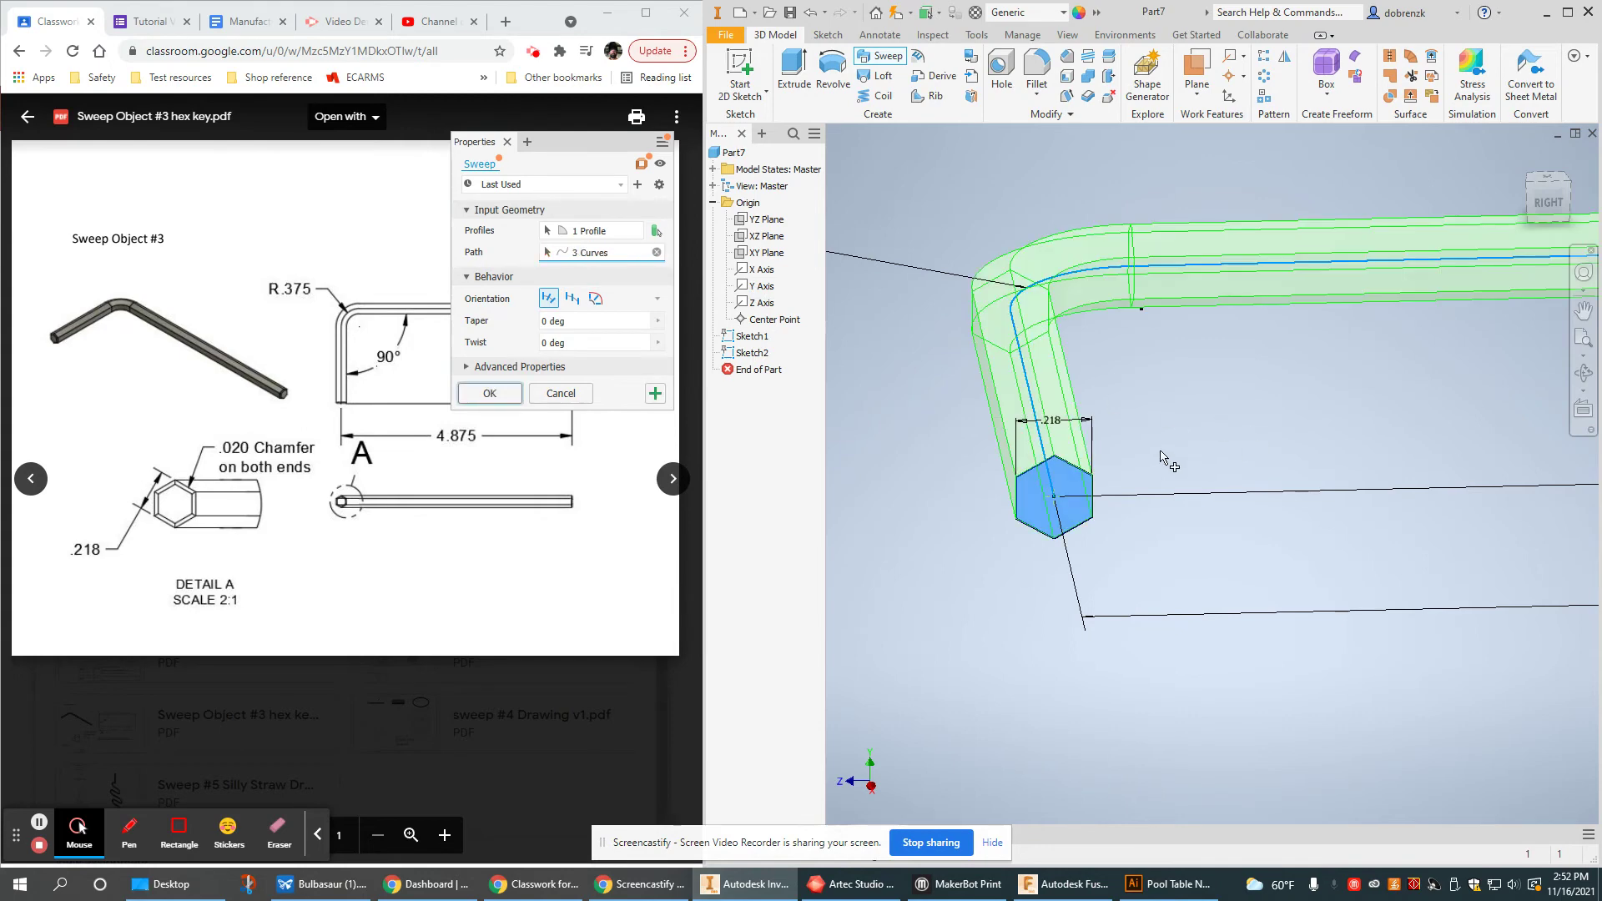
{"action": "middle_click_drag", "start_coordinate": [1168, 489], "coordinate": [1100, 517]}
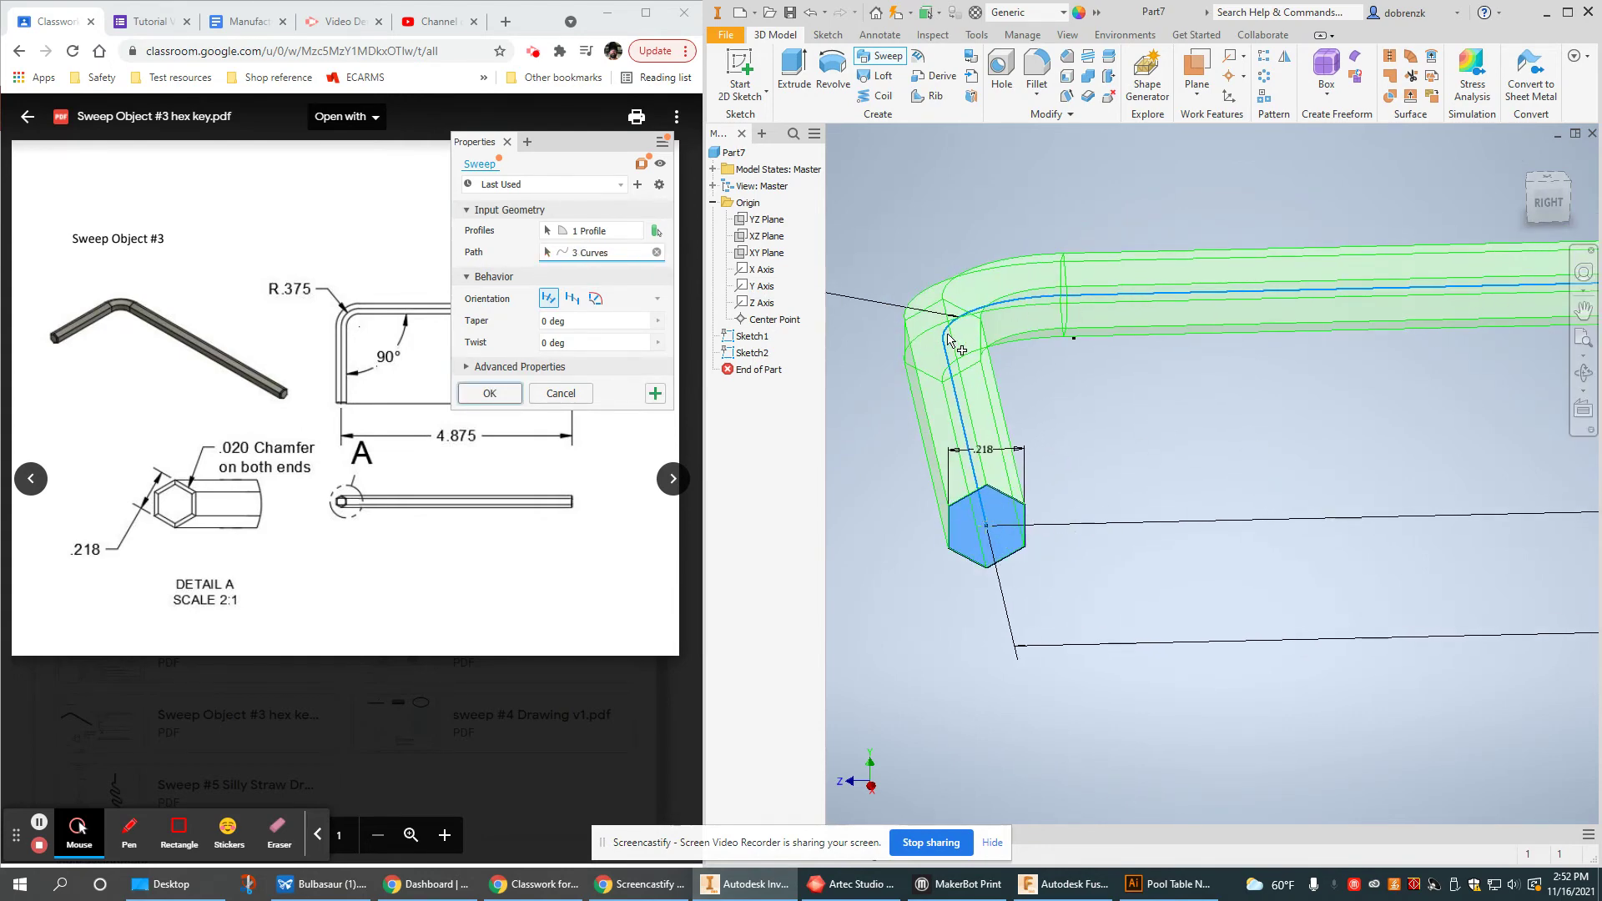
{"action": "scroll", "coordinate": [1019, 543], "scroll_direction": "down", "scroll_amount": 5}
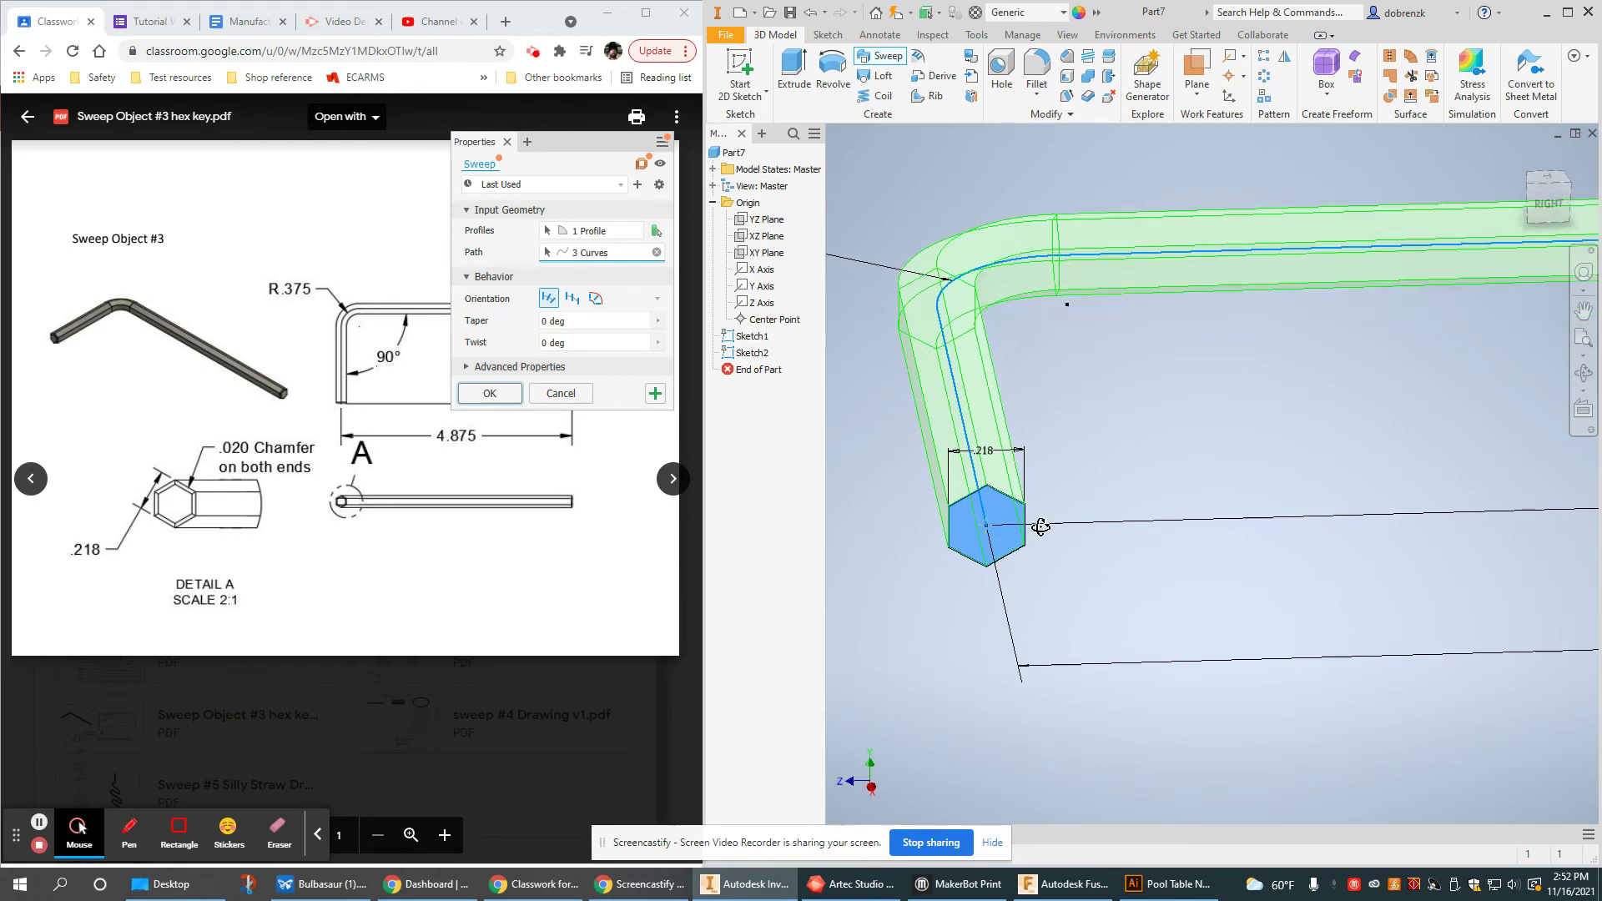
{"action": "scroll", "coordinate": [959, 471], "scroll_direction": "up", "scroll_amount": 5}
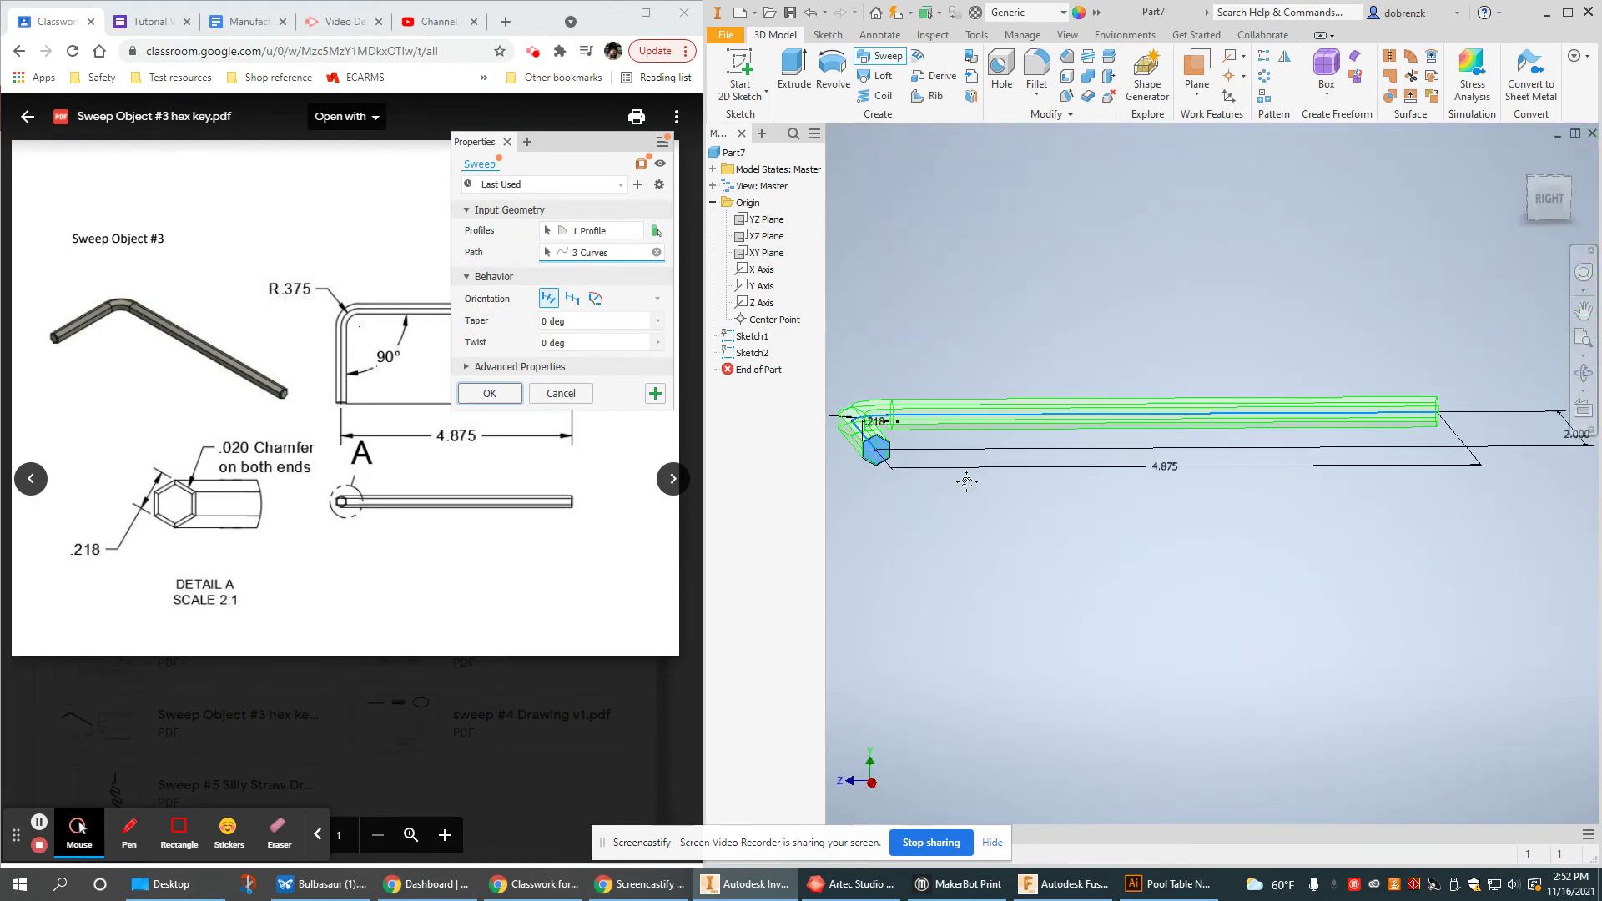
{"action": "scroll", "coordinate": [954, 464], "scroll_direction": "up", "scroll_amount": 3}
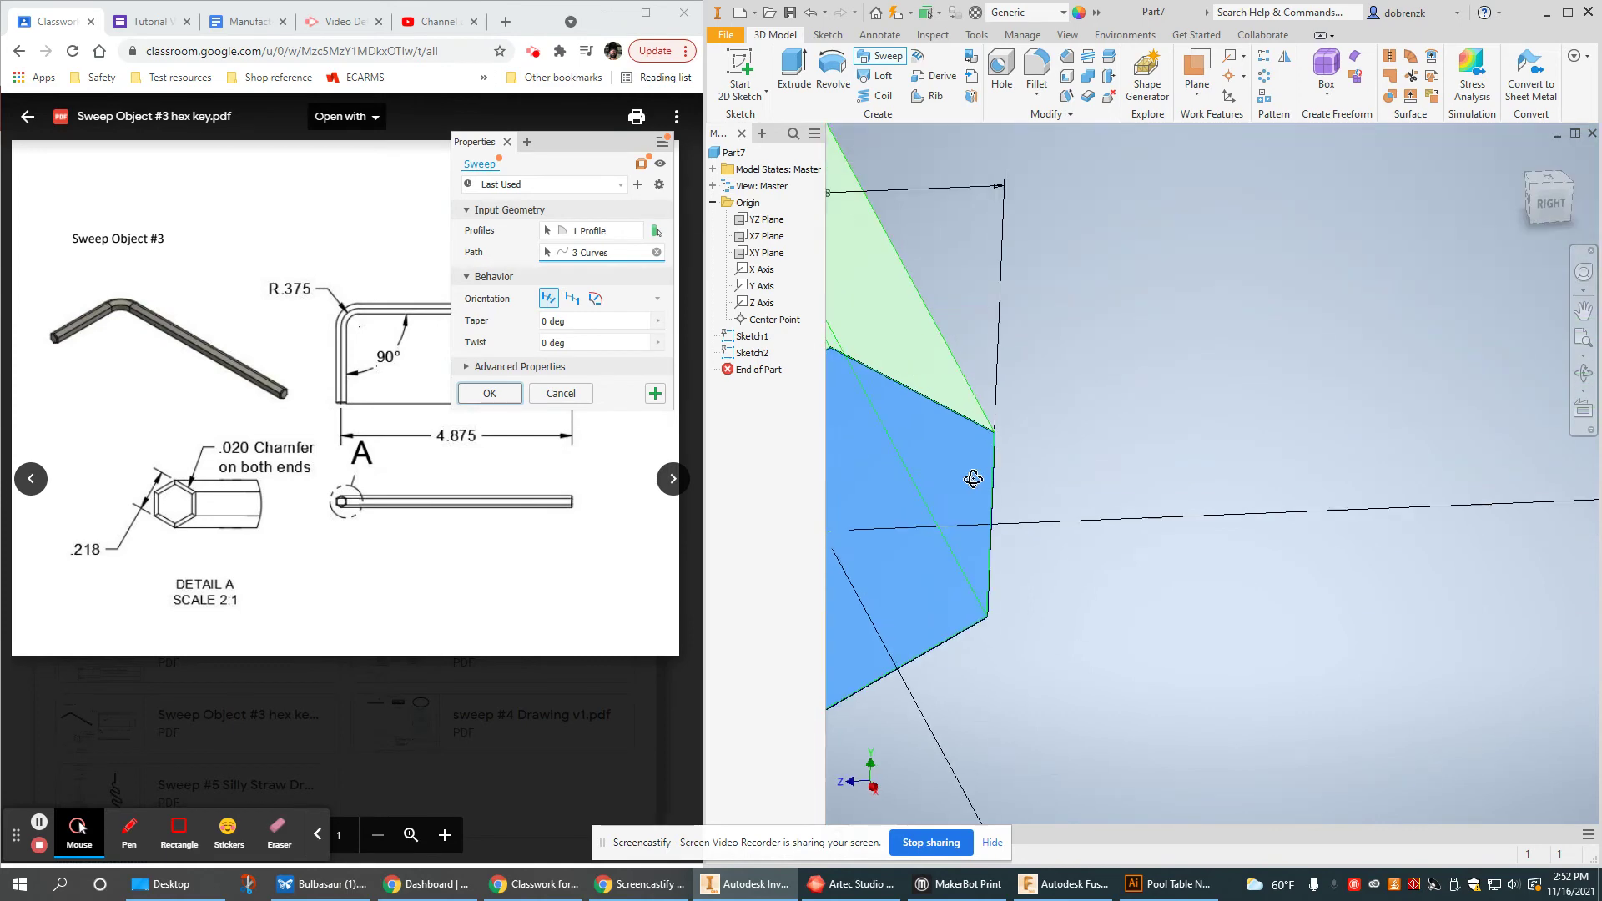
{"action": "scroll", "coordinate": [960, 467], "scroll_direction": "down", "scroll_amount": 4}
{"action": "middle_click_drag", "start_coordinate": [960, 468], "coordinate": [997, 425], "text": "shift"}
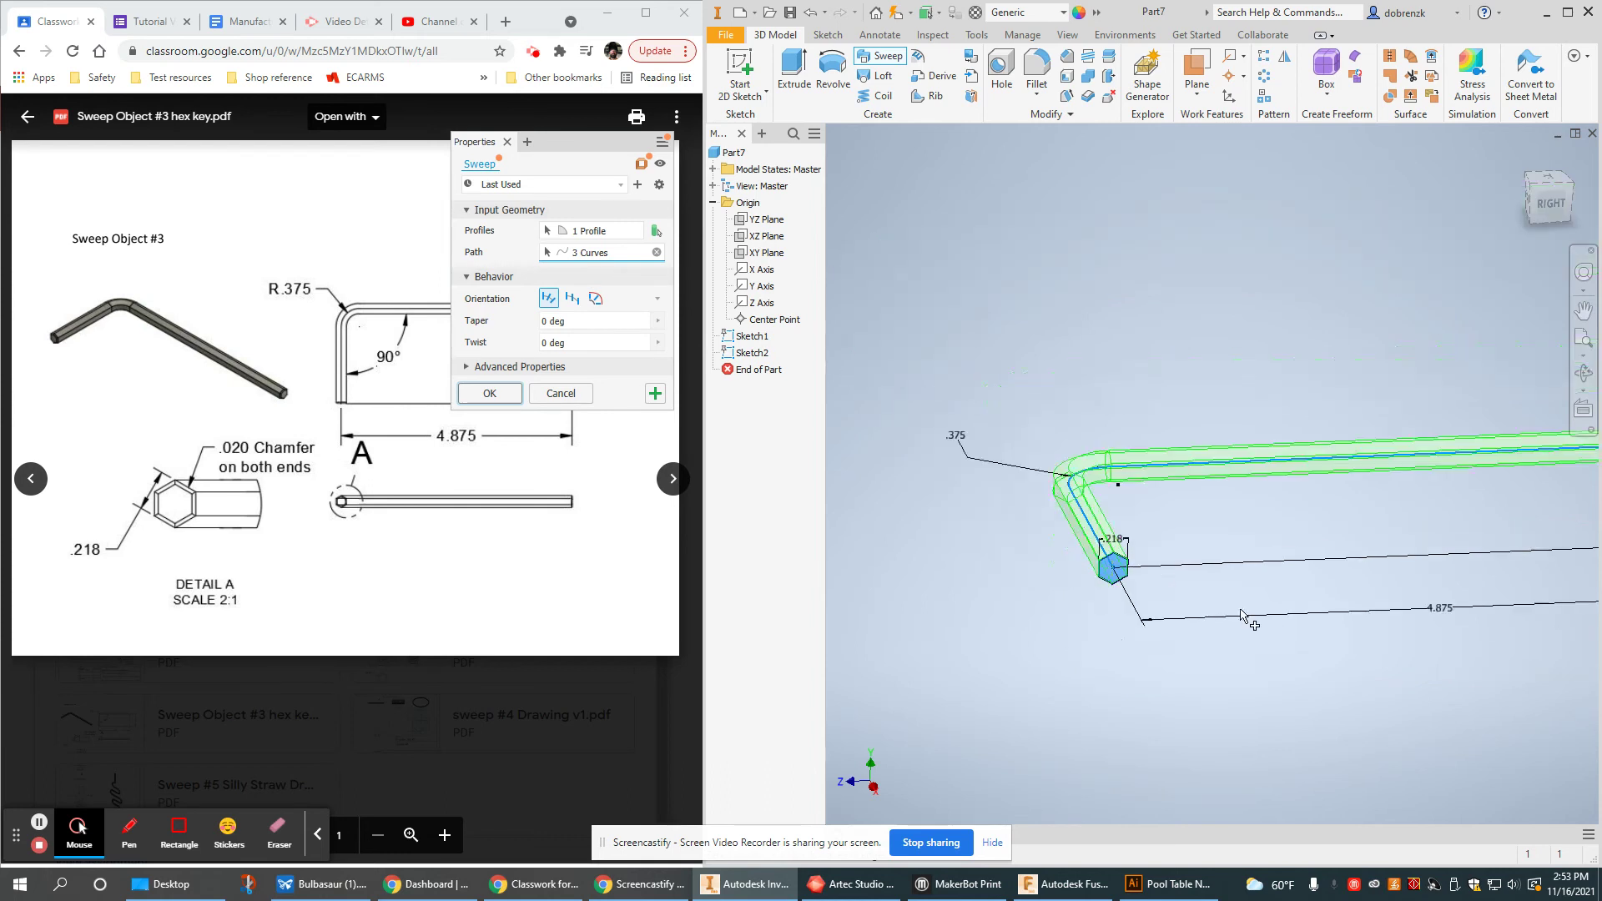
{"action": "scroll", "coordinate": [1168, 609], "scroll_direction": "up", "scroll_amount": 4}
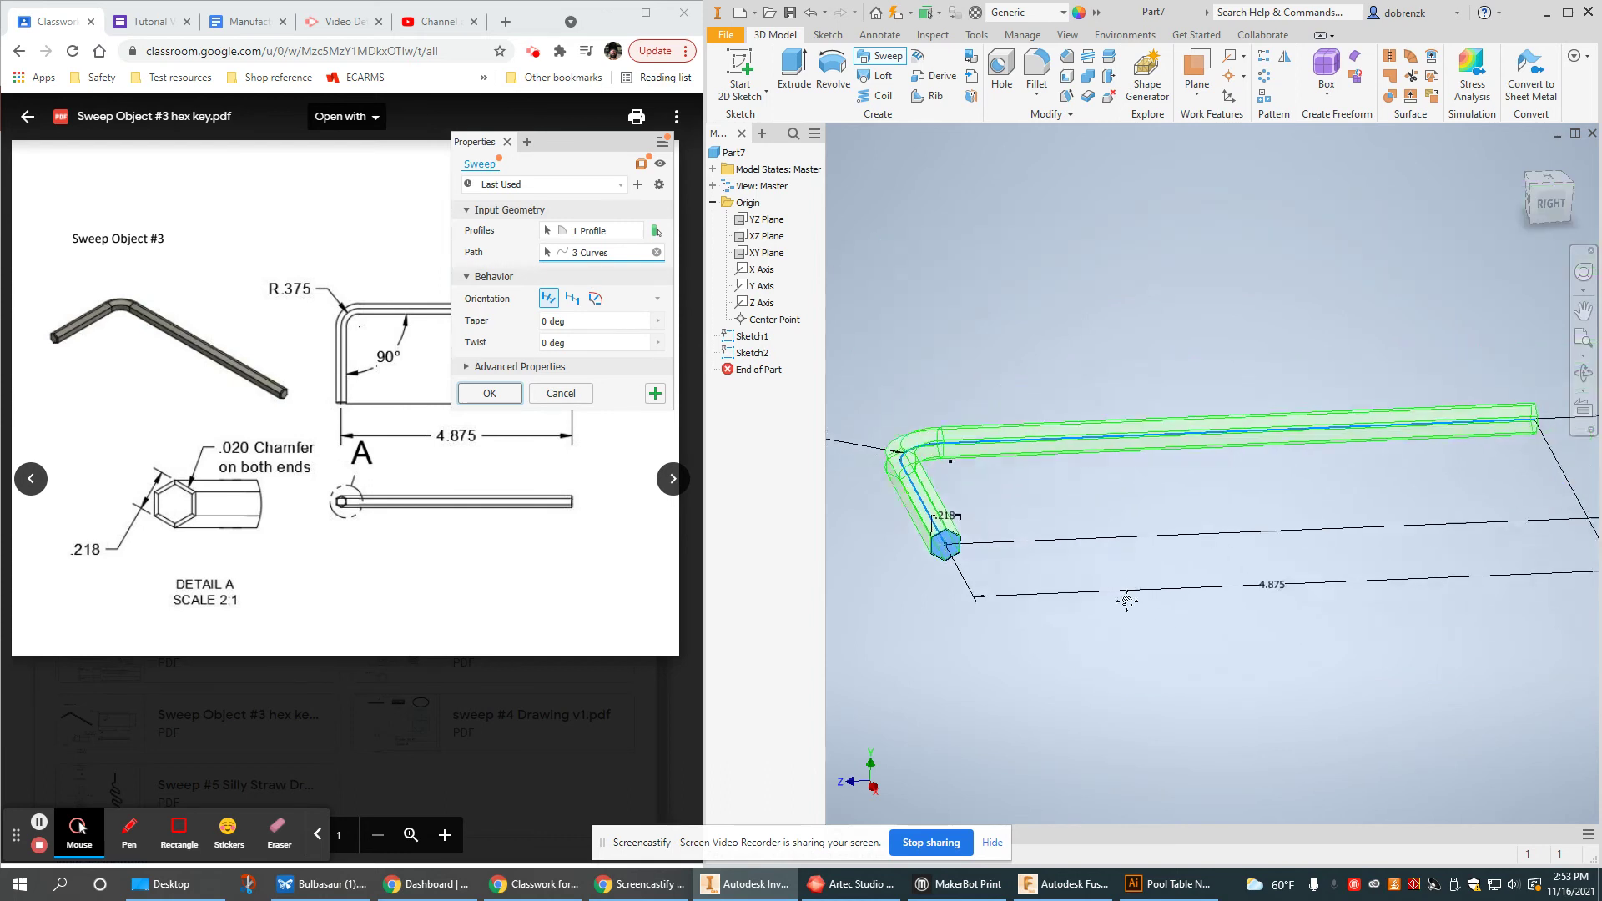
{"action": "left_click", "coordinate": [491, 393]}
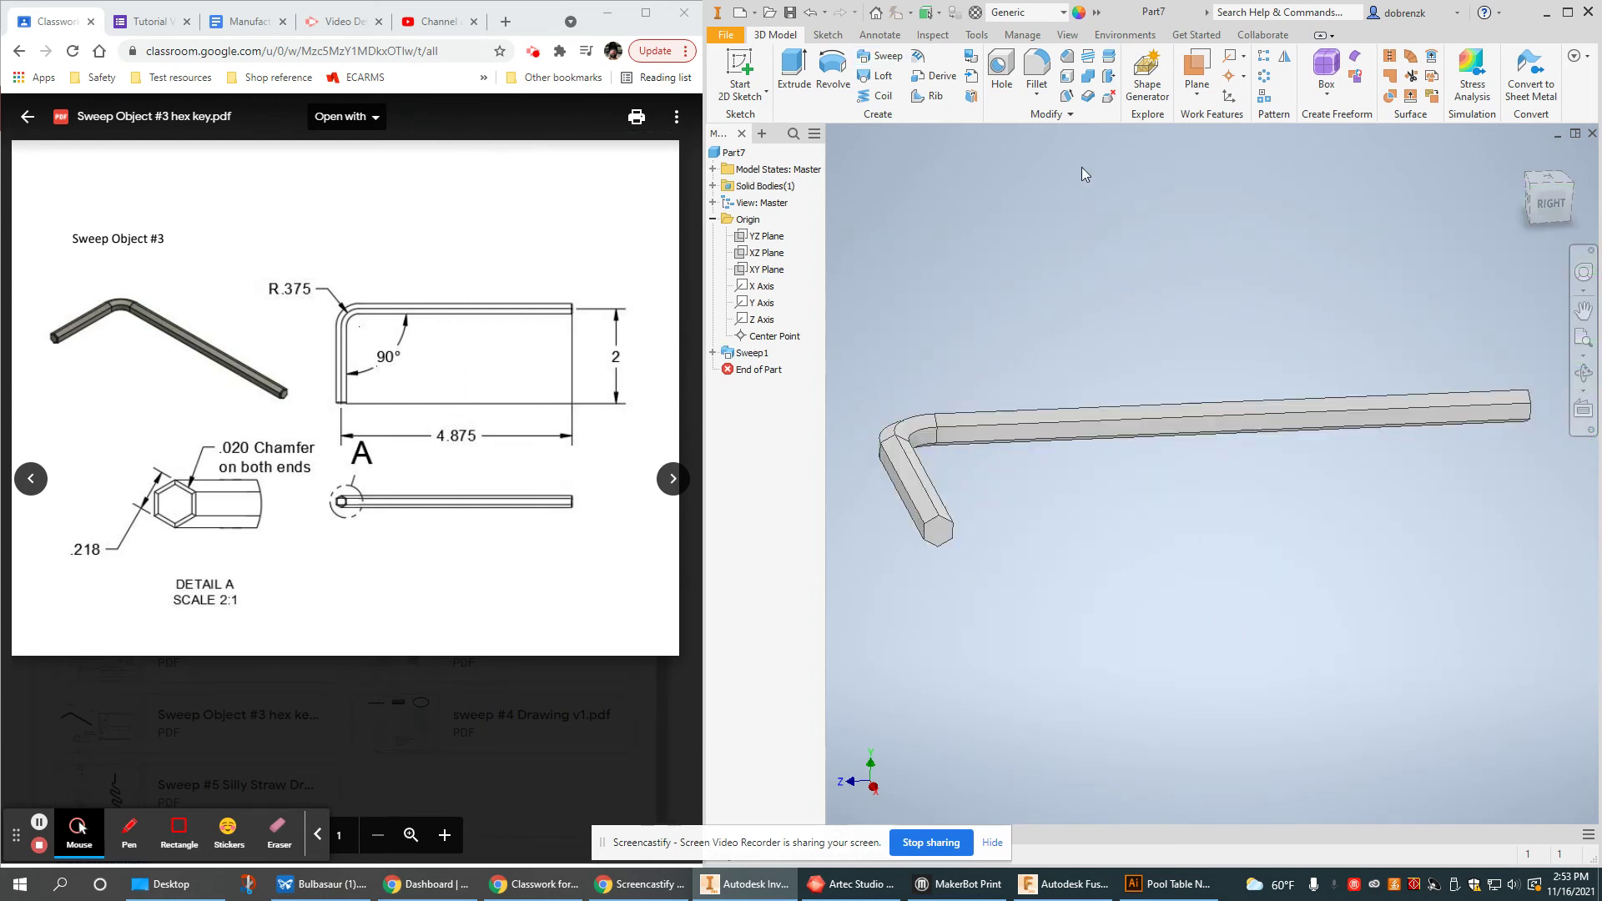
Step: Start a 0.02 in distance chamfer and select all six edges of the hexagonal end face on the short leg
{"action": "left_click", "coordinate": [1068, 57]}
{"action": "scroll", "coordinate": [968, 497], "scroll_direction": "down", "scroll_amount": 1}
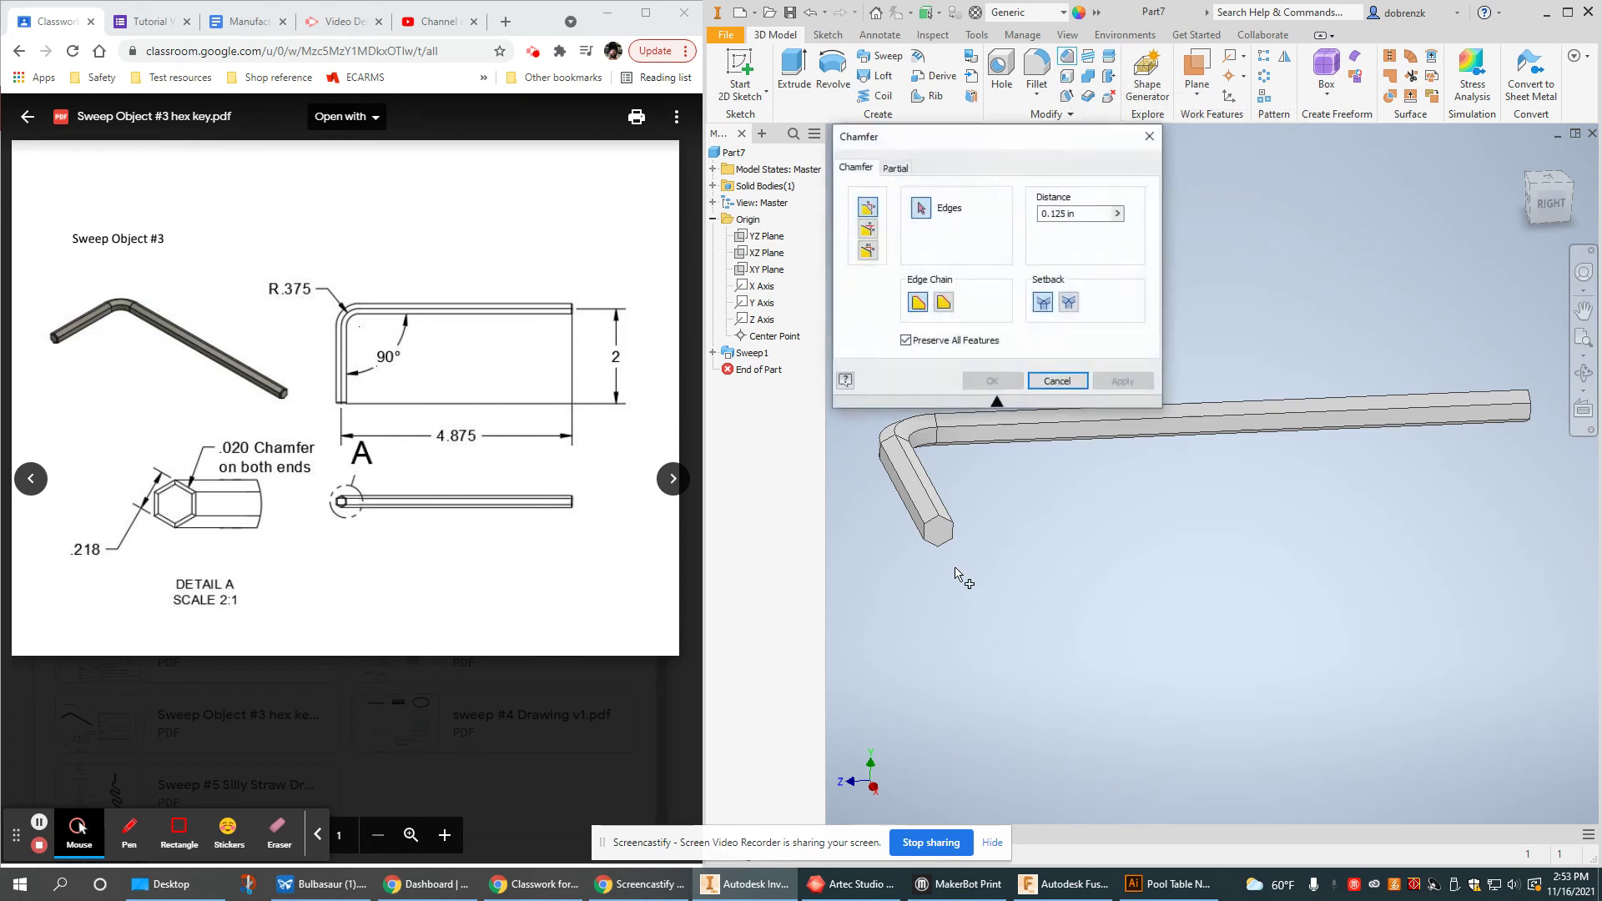
{"action": "scroll", "coordinate": [965, 492], "scroll_direction": "down", "scroll_amount": 2}
{"action": "left_click", "coordinate": [1072, 213]}
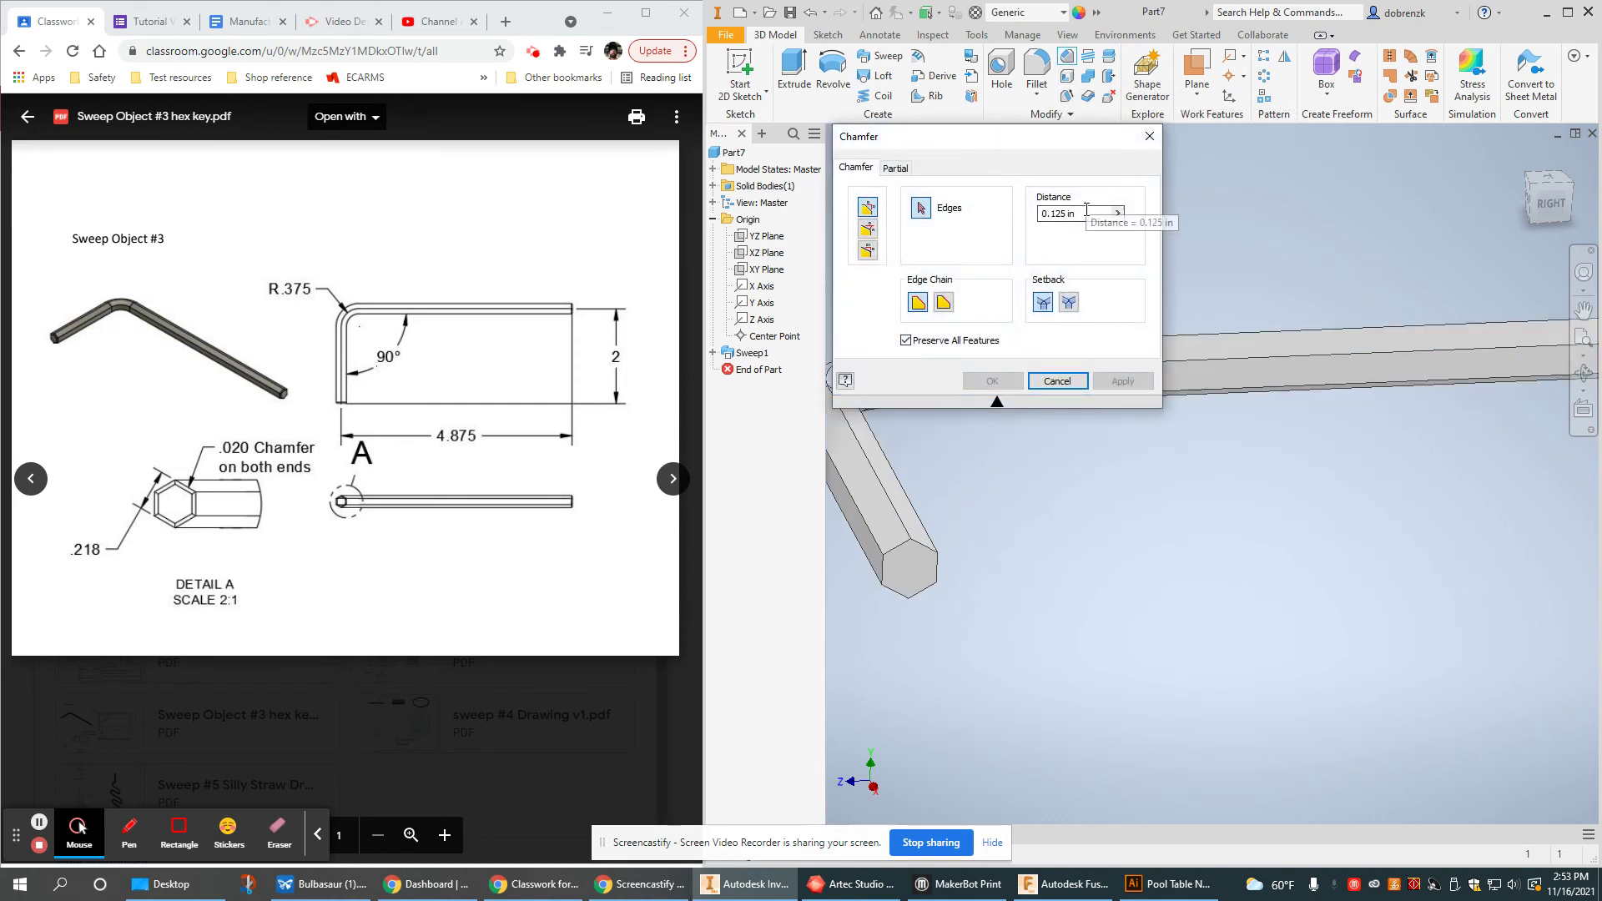
{"action": "type", "text": ".02"}
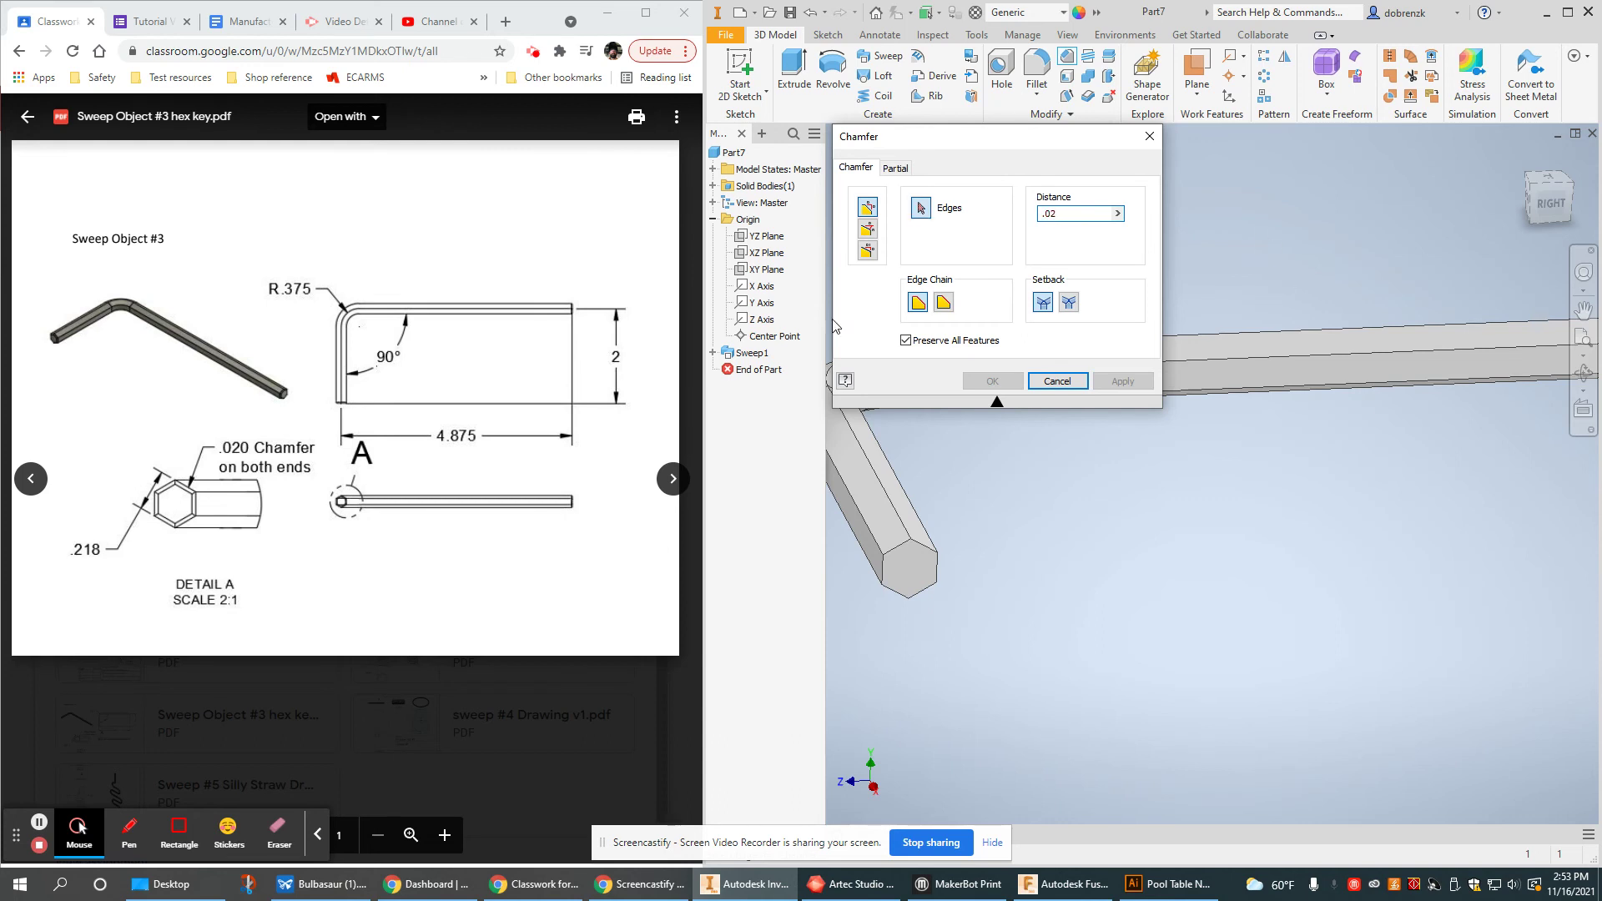
{"action": "middle_click_drag", "start_coordinate": [928, 540], "coordinate": [1072, 559]}
{"action": "scroll", "coordinate": [1098, 468], "scroll_direction": "down", "scroll_amount": 3}
{"action": "left_click", "coordinate": [1013, 536]}
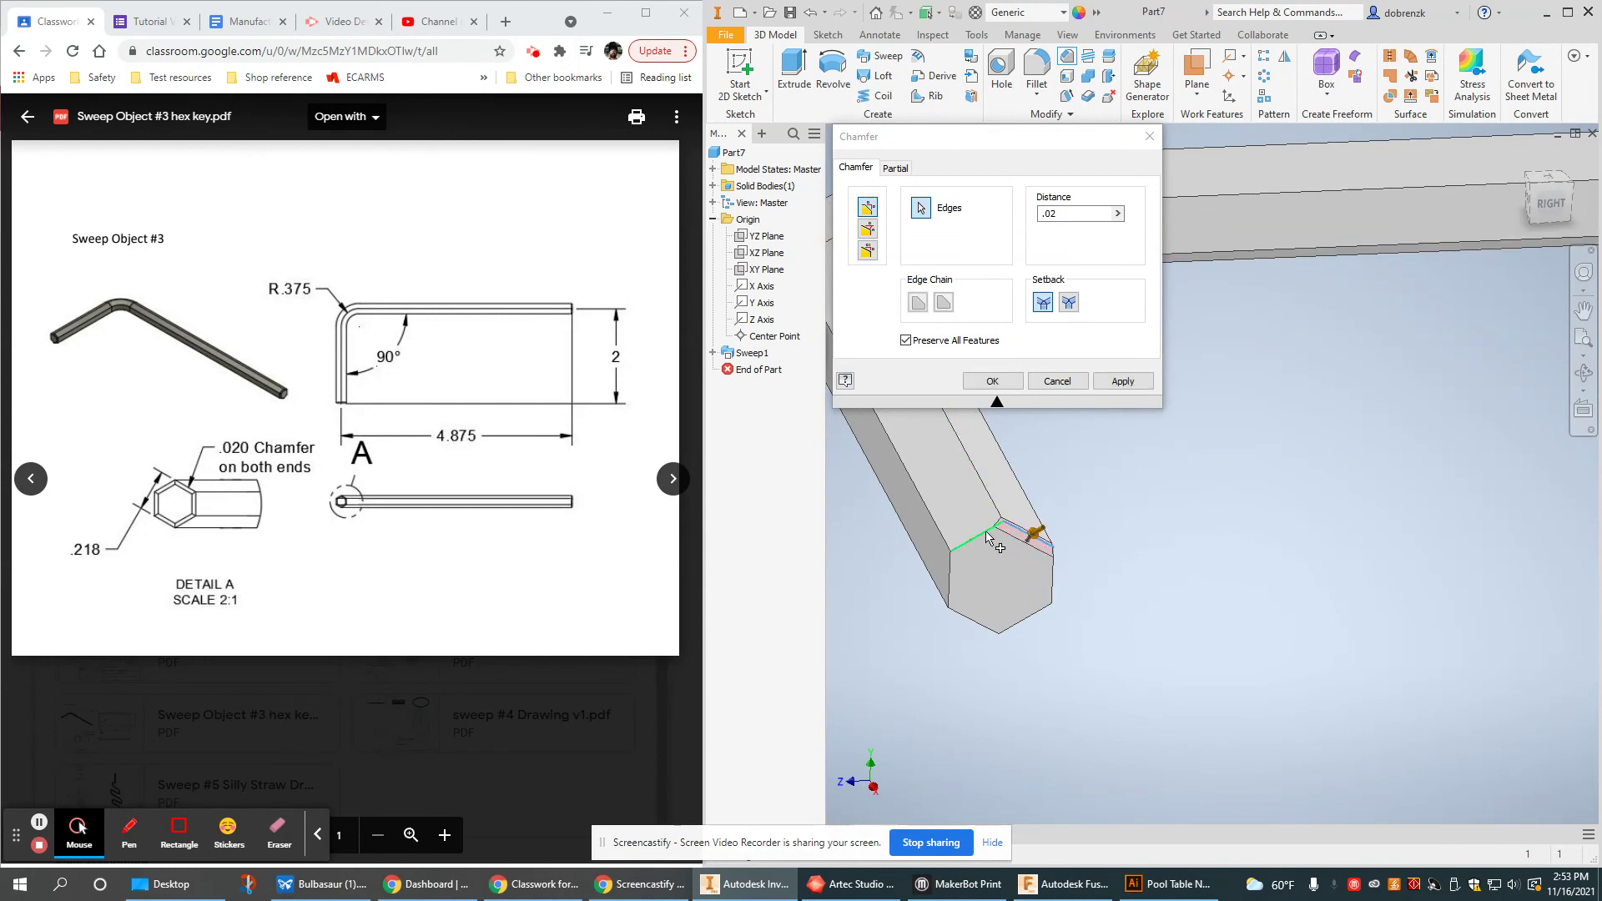
{"action": "left_click", "coordinate": [975, 536]}
{"action": "left_click", "coordinate": [950, 576]}
{"action": "left_click", "coordinate": [965, 621]}
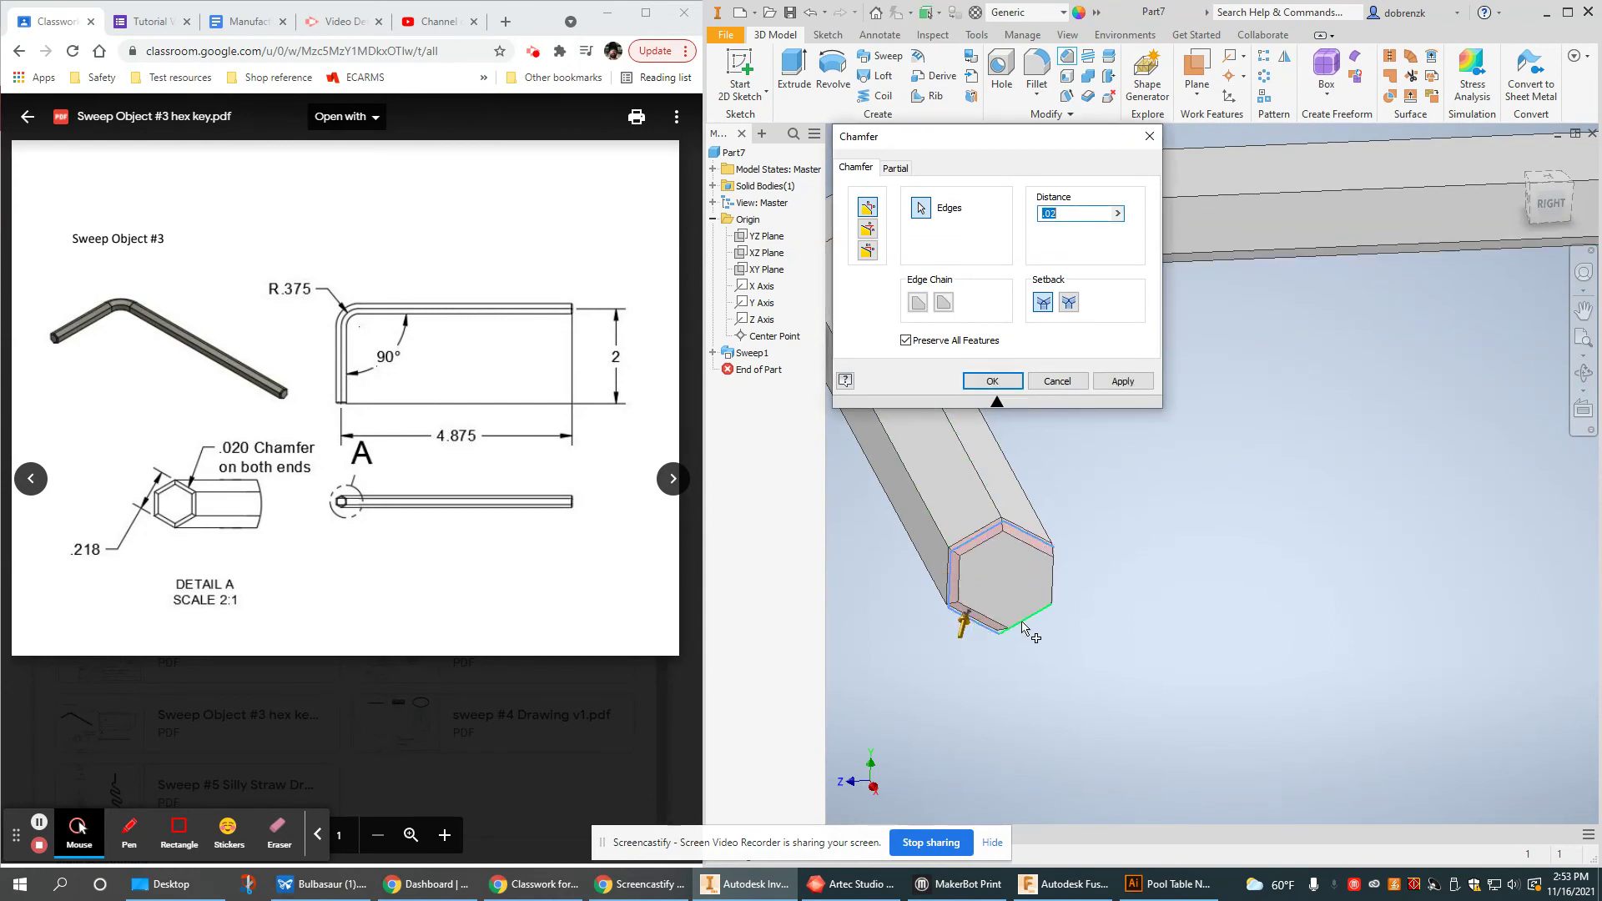
{"action": "left_click", "coordinate": [1025, 621]}
{"action": "left_click", "coordinate": [1053, 577]}
Step: Add the six edges of the long leg's hexagonal end face to the chamfer and create it
{"action": "scroll", "coordinate": [1189, 518], "scroll_direction": "up", "scroll_amount": 4}
{"action": "middle_click_drag", "start_coordinate": [1340, 532], "coordinate": [1023, 498]}
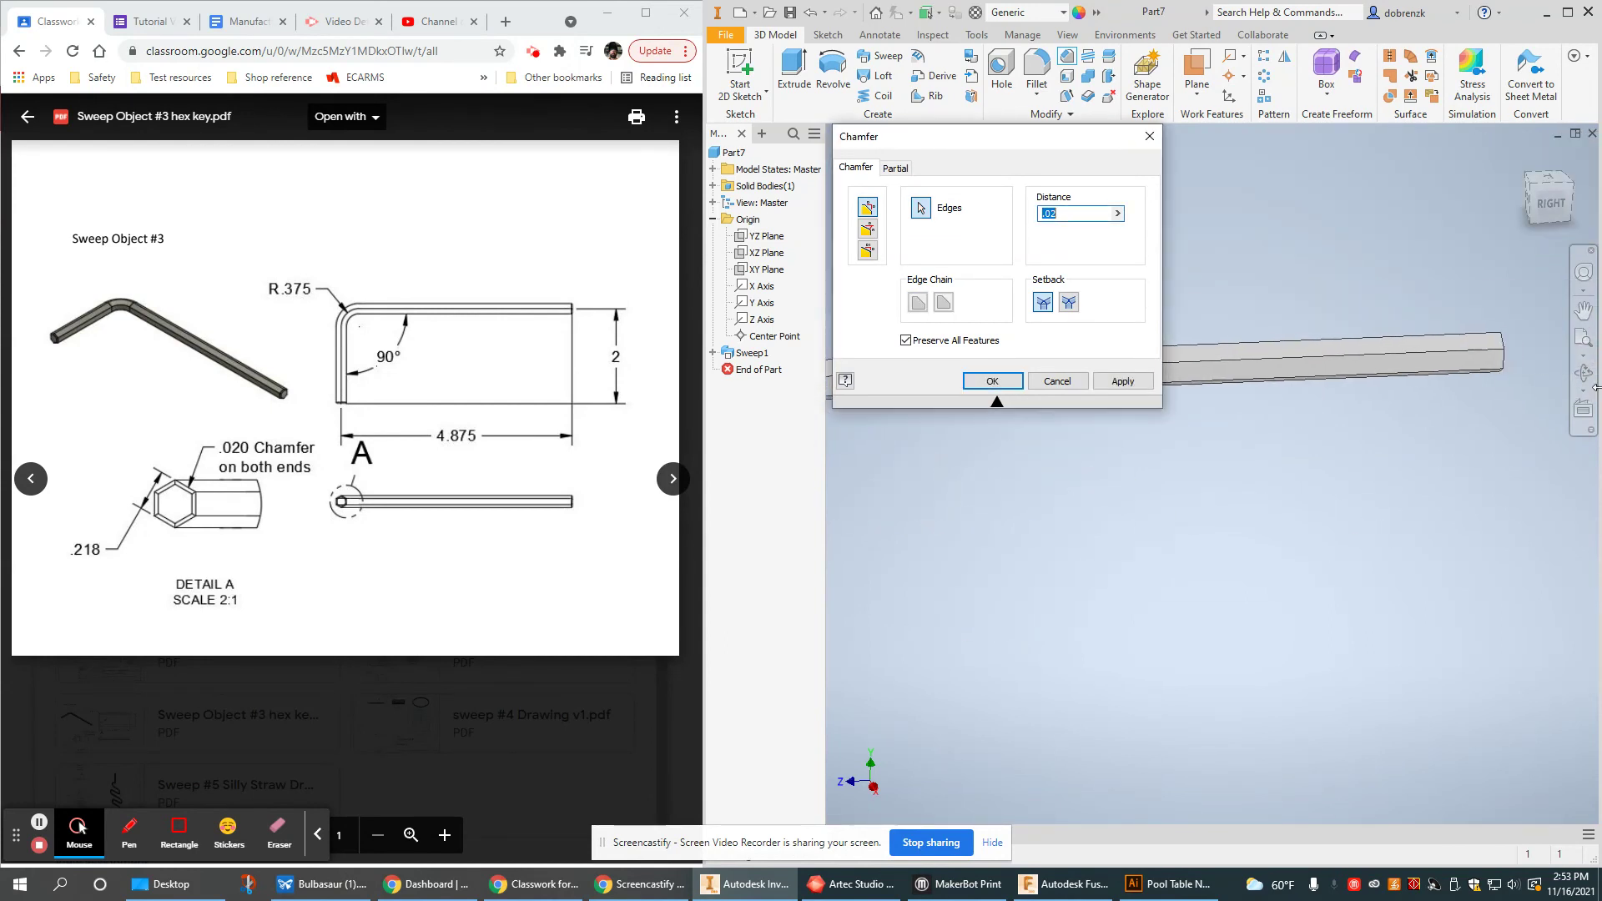
{"action": "middle_click_drag", "start_coordinate": [1545, 415], "coordinate": [1261, 529]}
{"action": "scroll", "coordinate": [1284, 457], "scroll_direction": "down", "scroll_amount": 5}
{"action": "left_click", "coordinate": [1231, 464]}
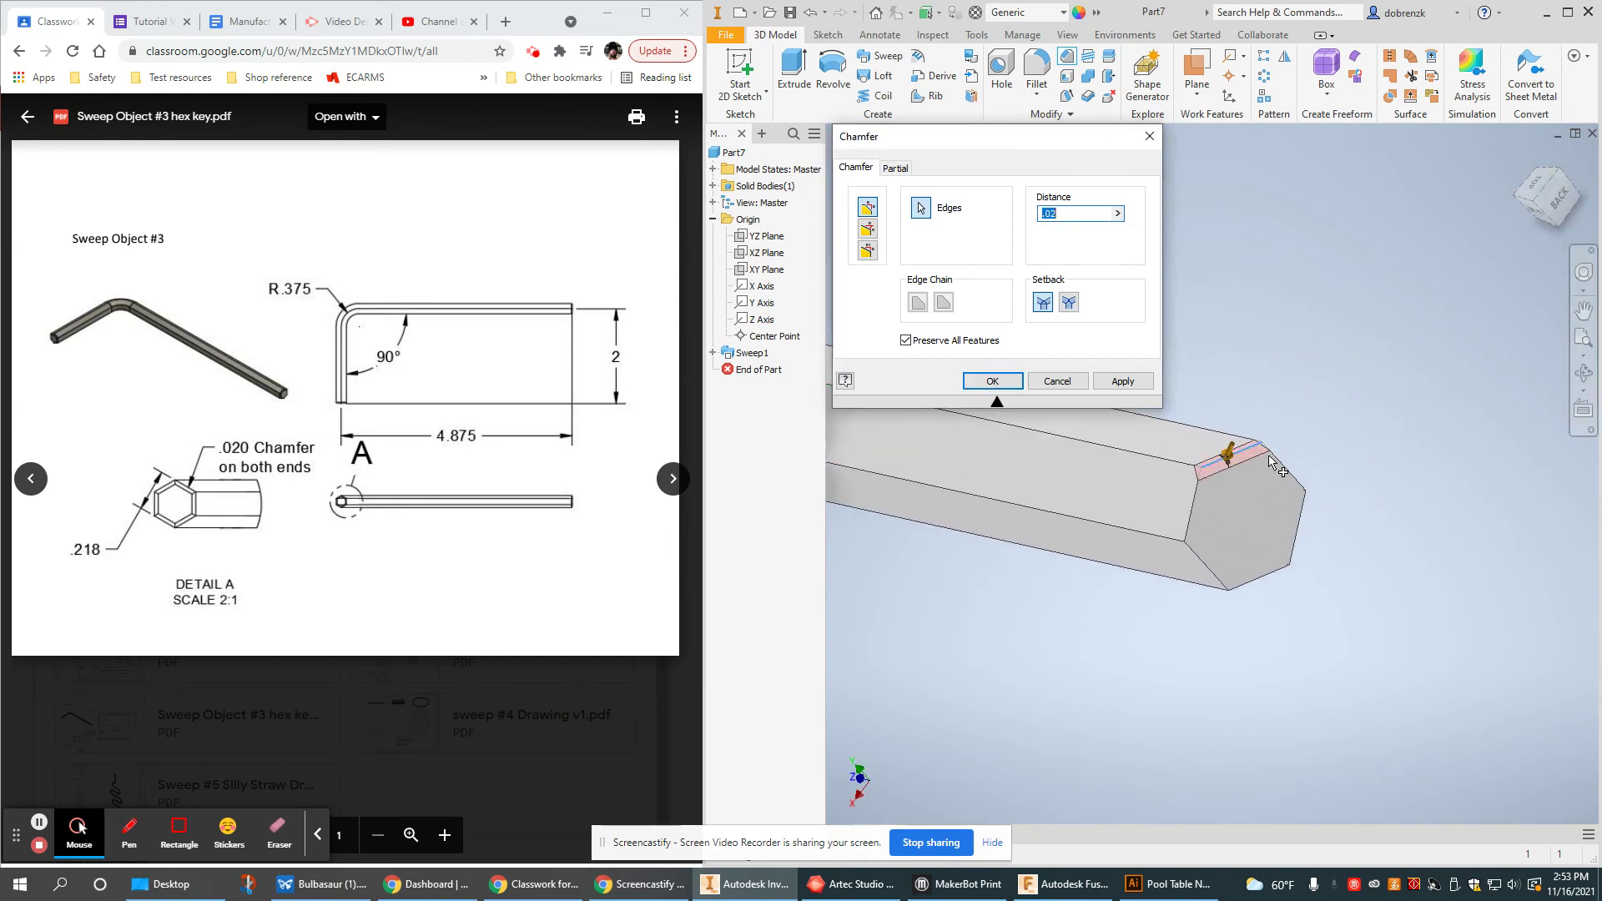
{"action": "left_click", "coordinate": [1282, 466]}
{"action": "left_click", "coordinate": [1298, 532]}
{"action": "left_click", "coordinate": [1257, 587]}
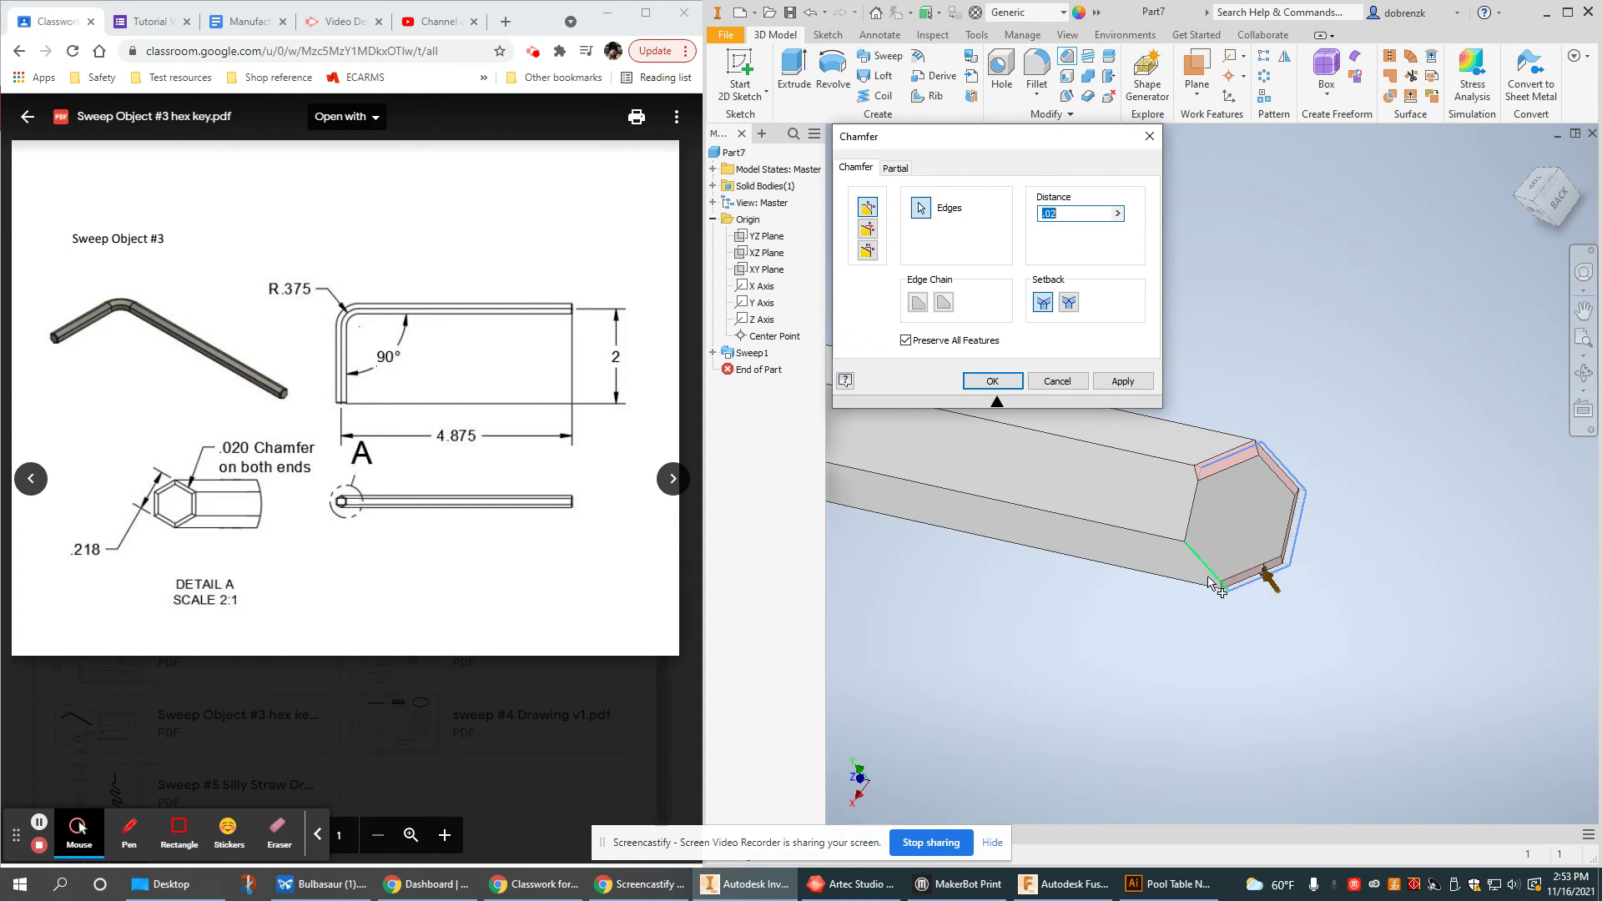
{"action": "left_click", "coordinate": [1202, 562]}
{"action": "left_click", "coordinate": [1192, 505]}
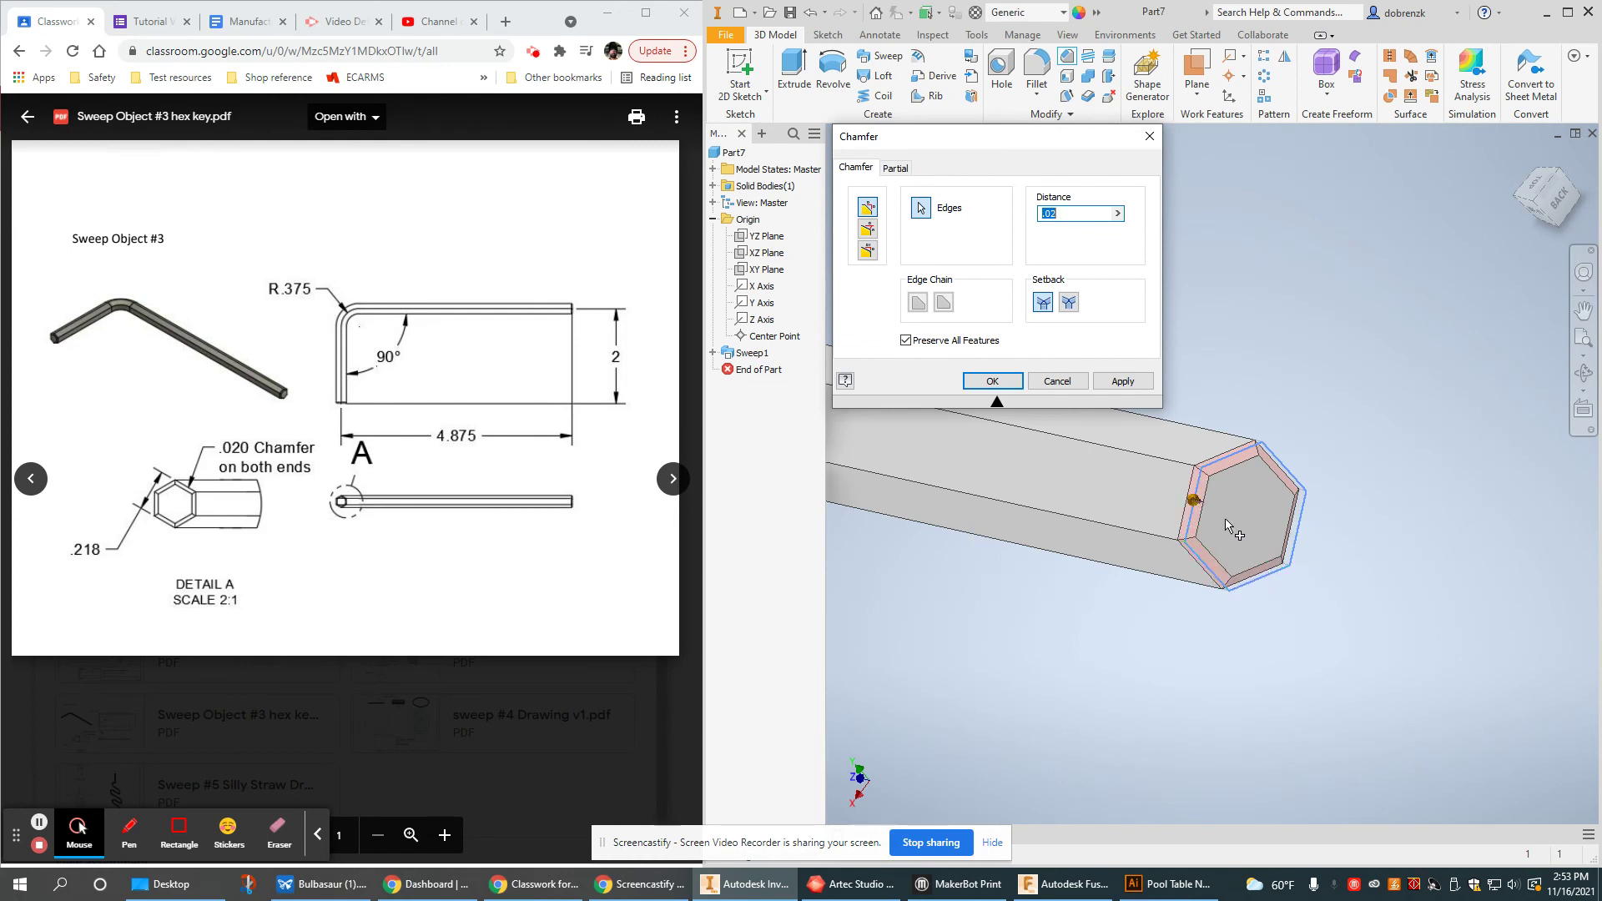
{"action": "left_click", "coordinate": [993, 380]}
Step: Turn the hex key to the isometric orientation shown in the drawing and set that view as Home with Fit to View
{"action": "scroll", "coordinate": [1233, 440], "scroll_direction": "up", "scroll_amount": 2}
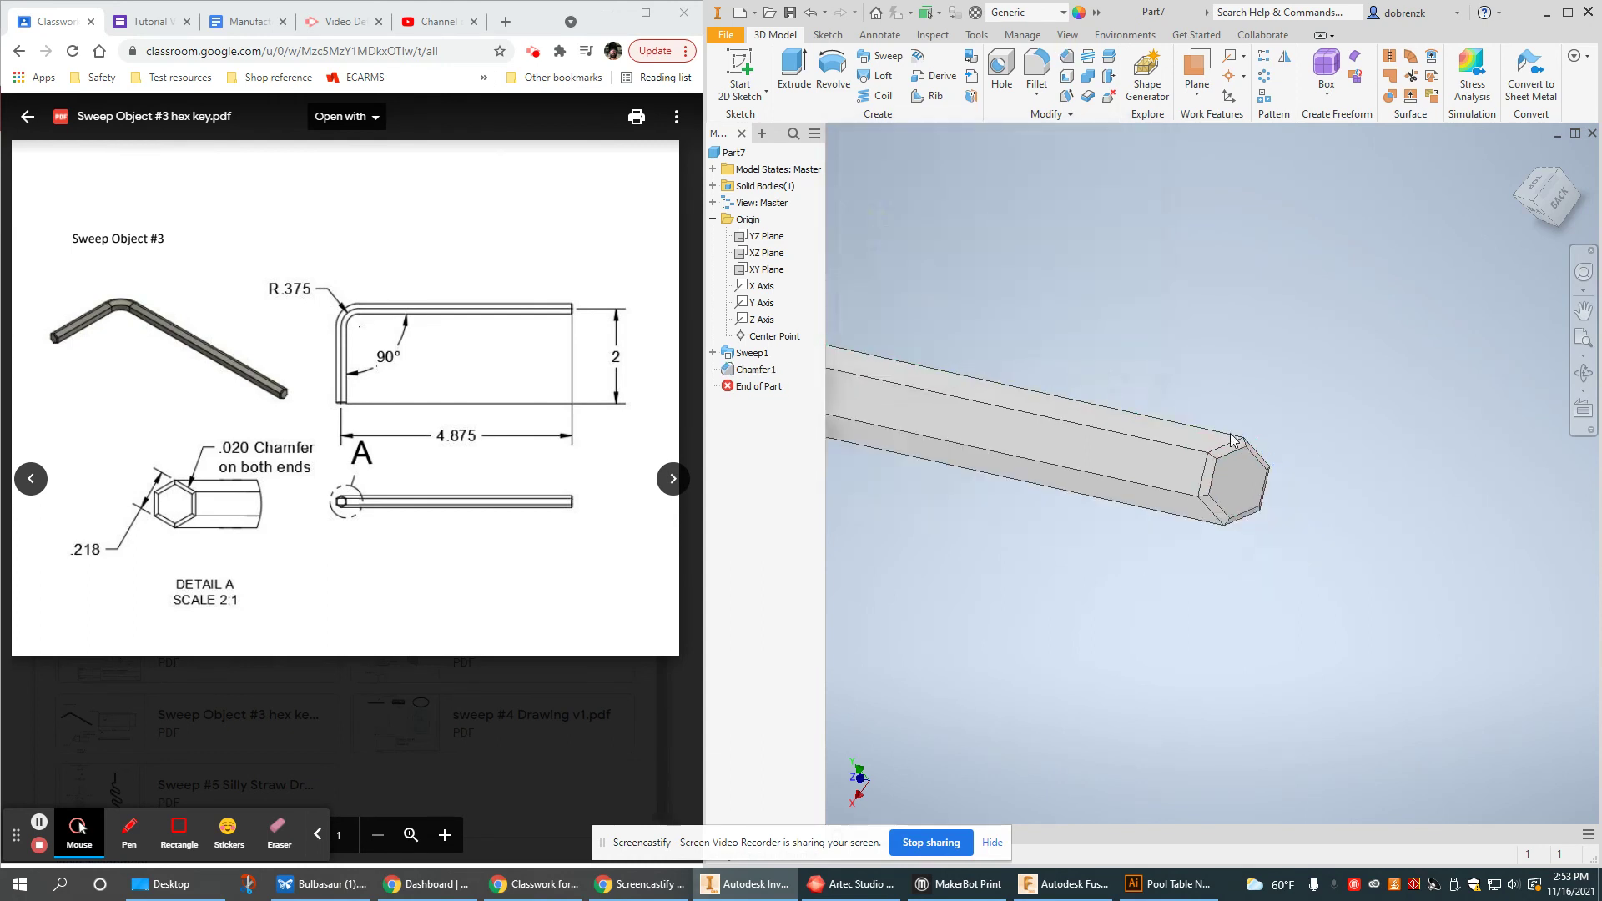
{"action": "left_click", "coordinate": [1504, 172]}
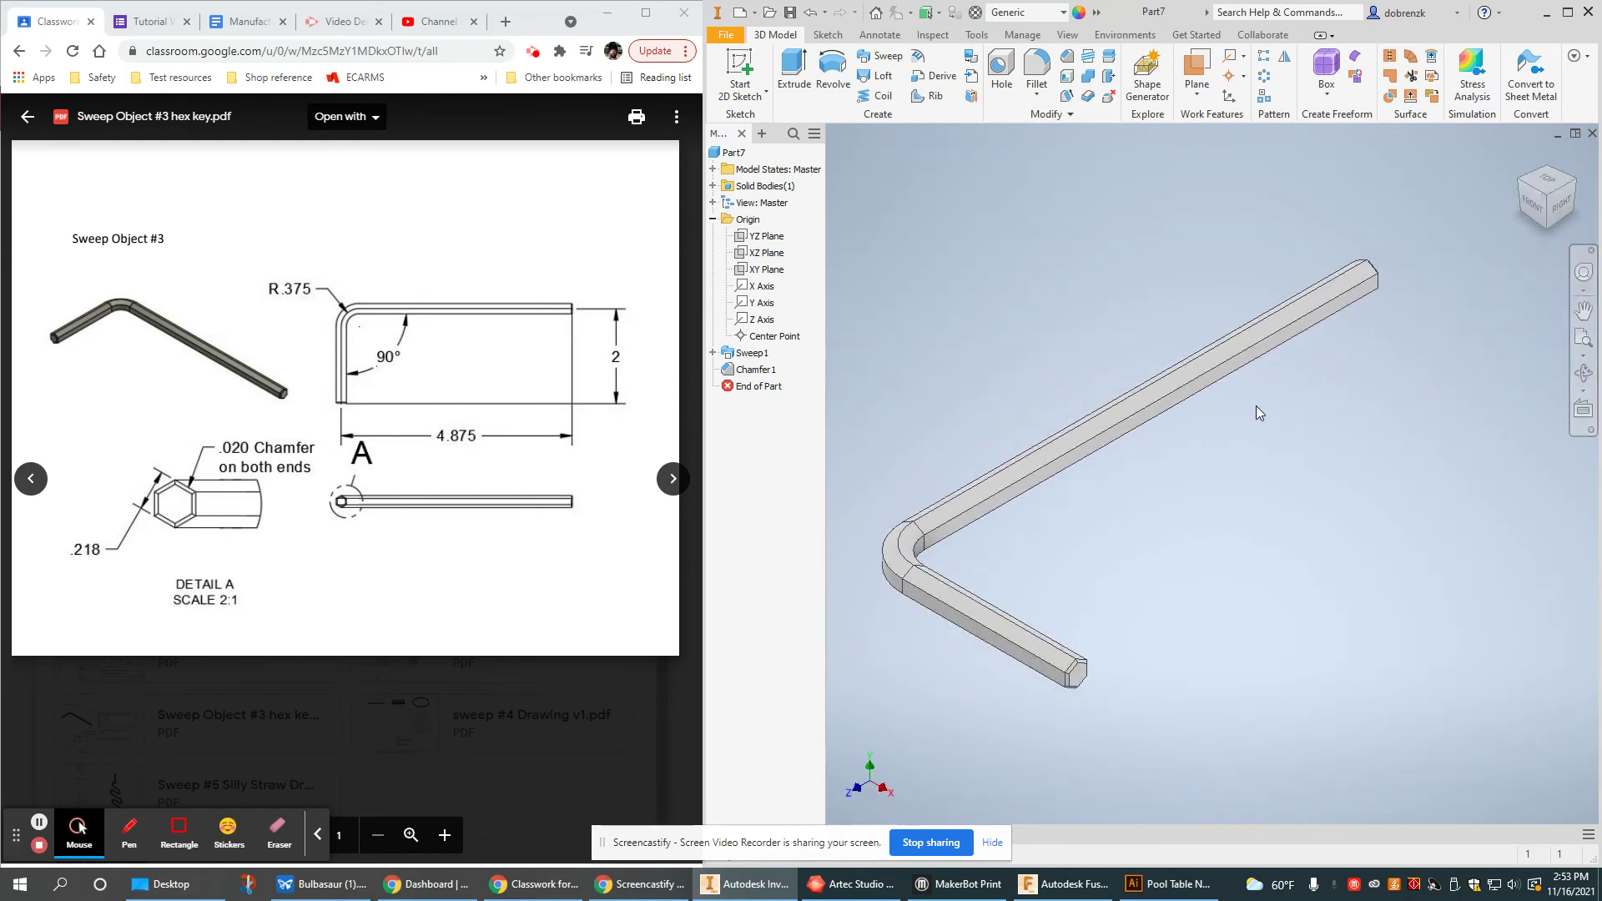
{"action": "left_click", "coordinate": [1577, 184]}
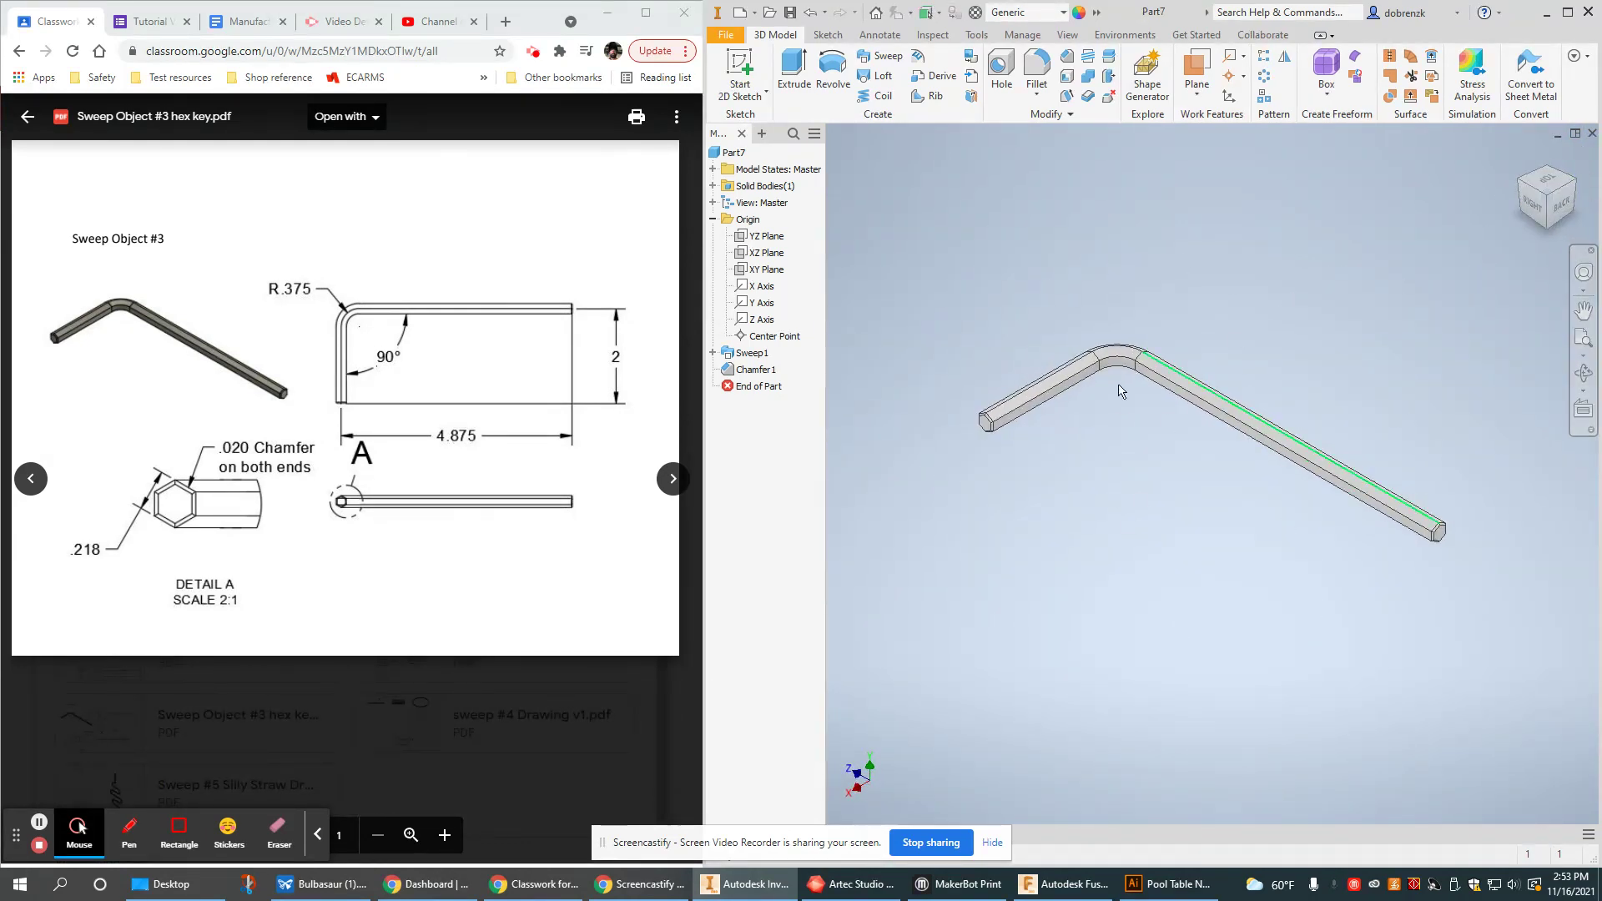
{"action": "right_click", "coordinate": [1592, 221]}
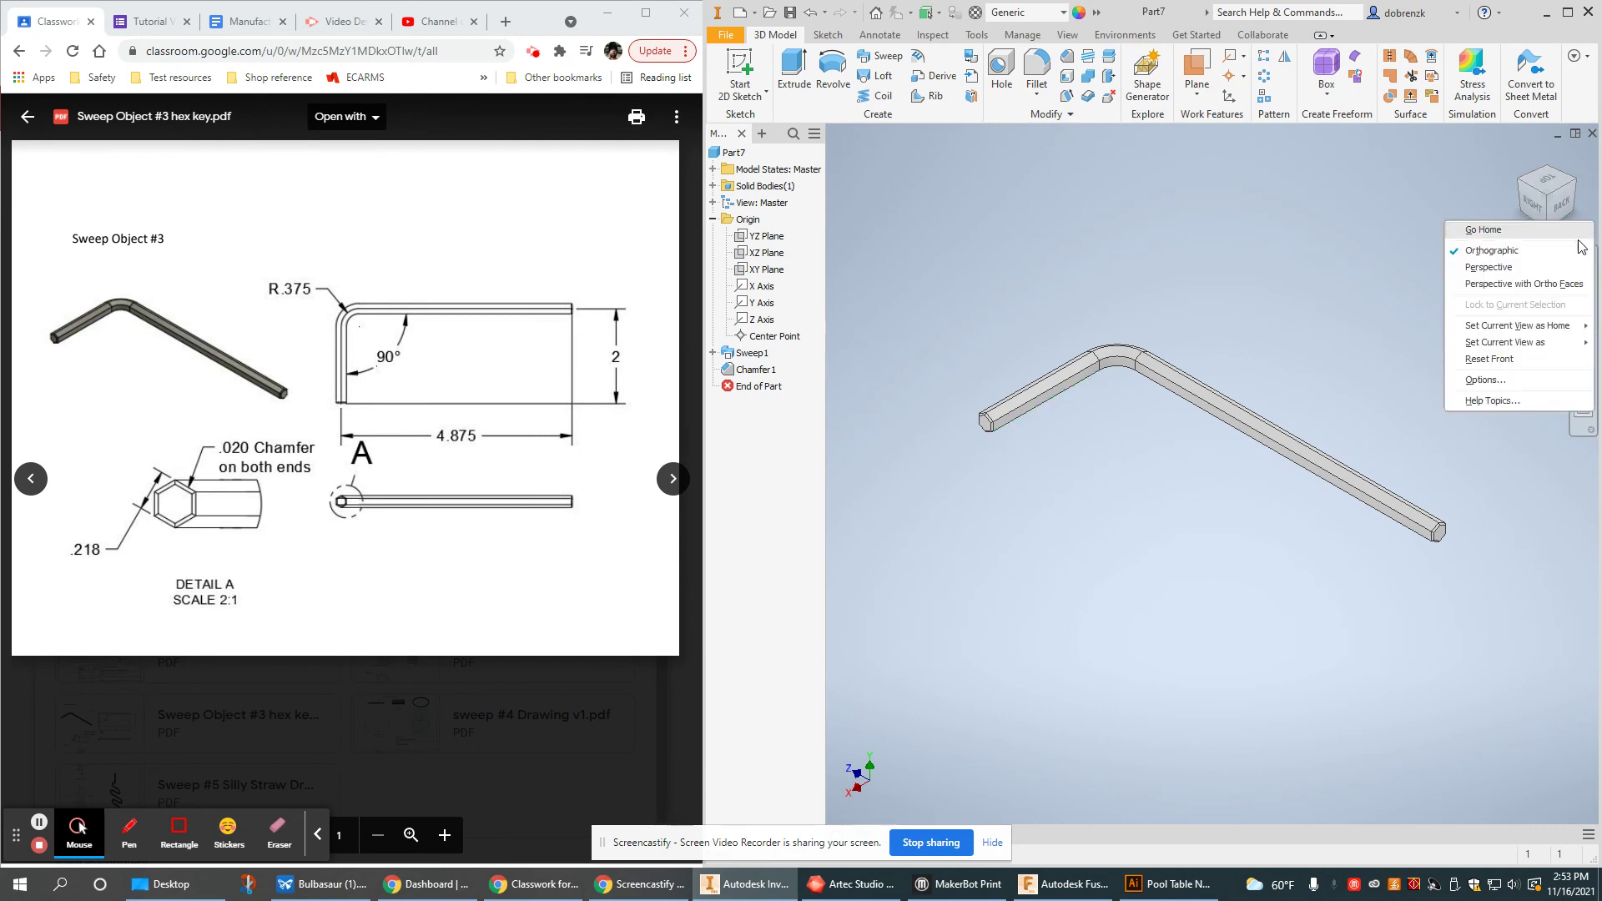
{"action": "mouse_move", "coordinate": [1557, 330]}
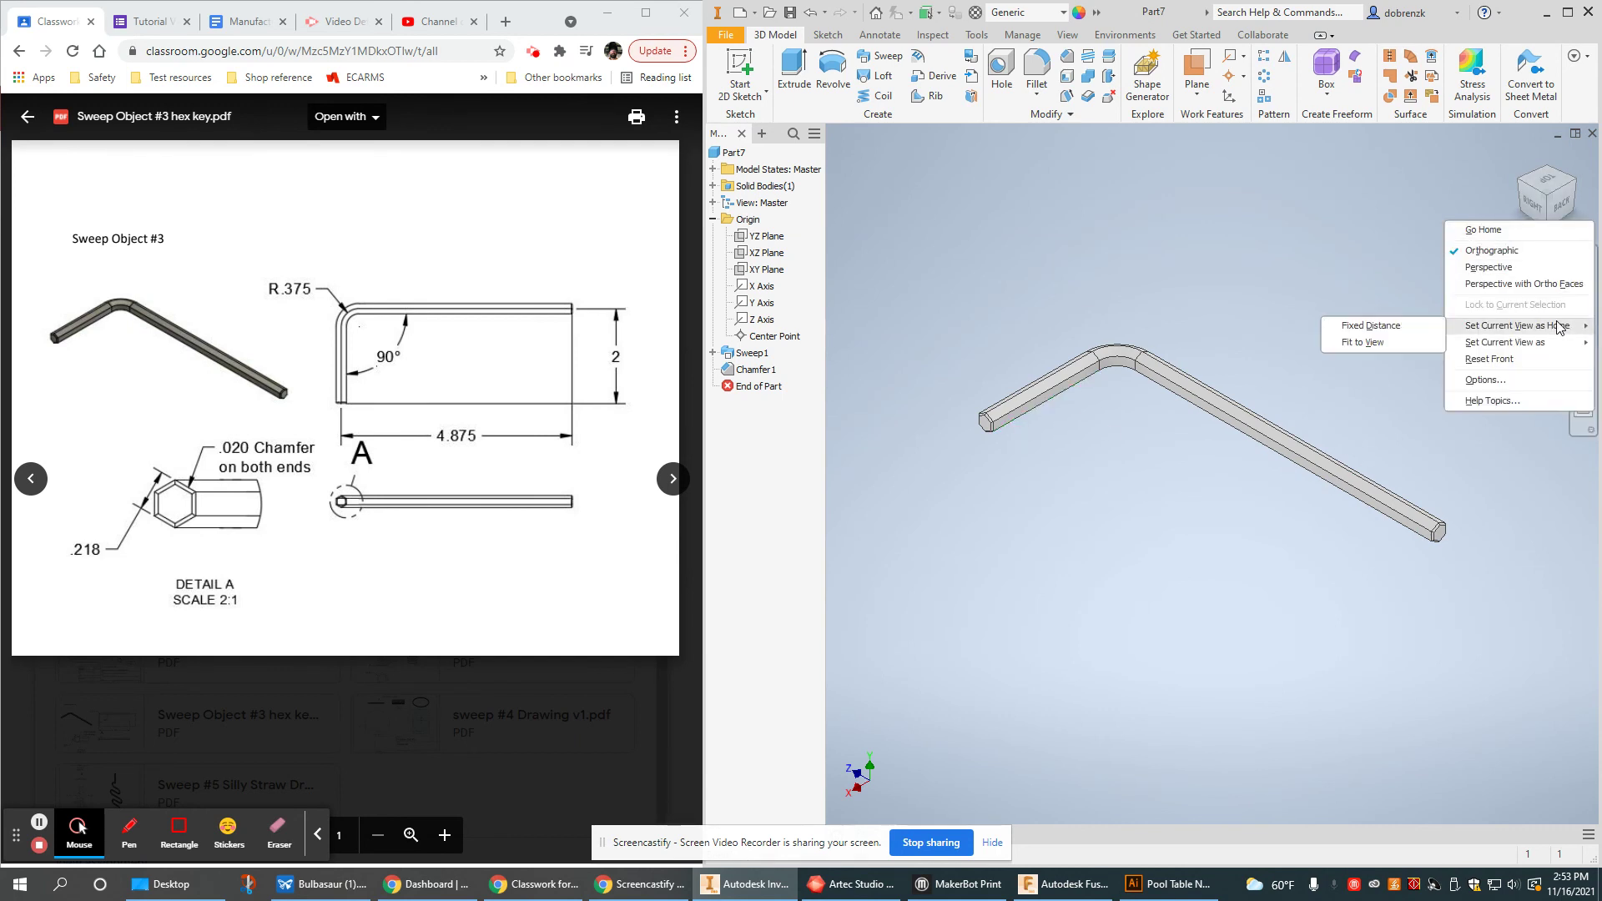
{"action": "left_click", "coordinate": [1378, 342]}
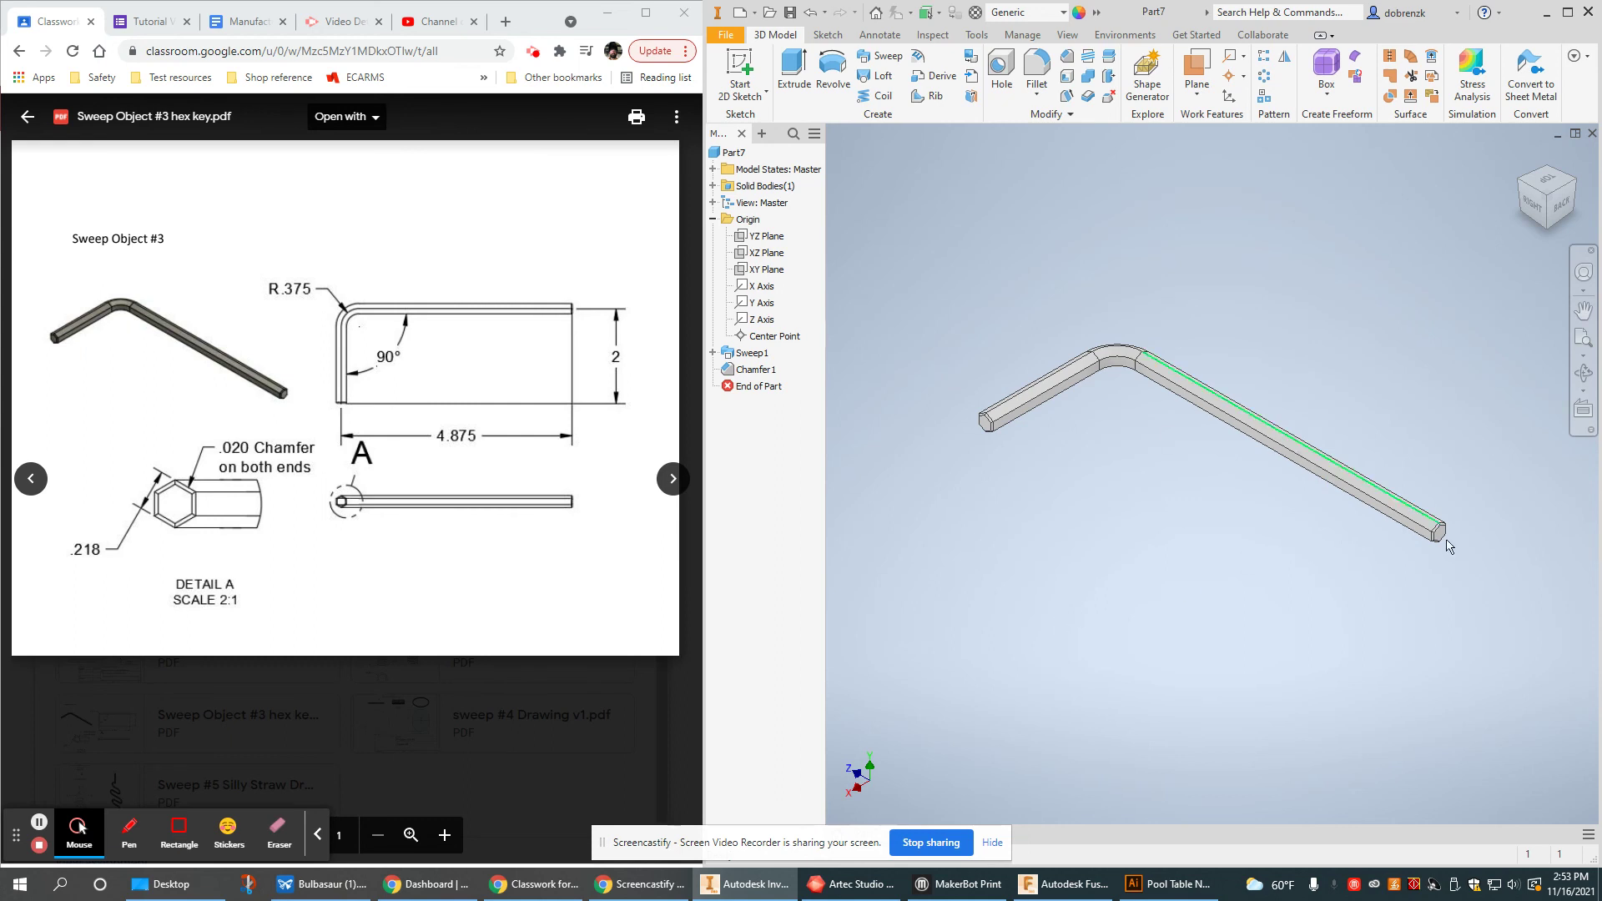